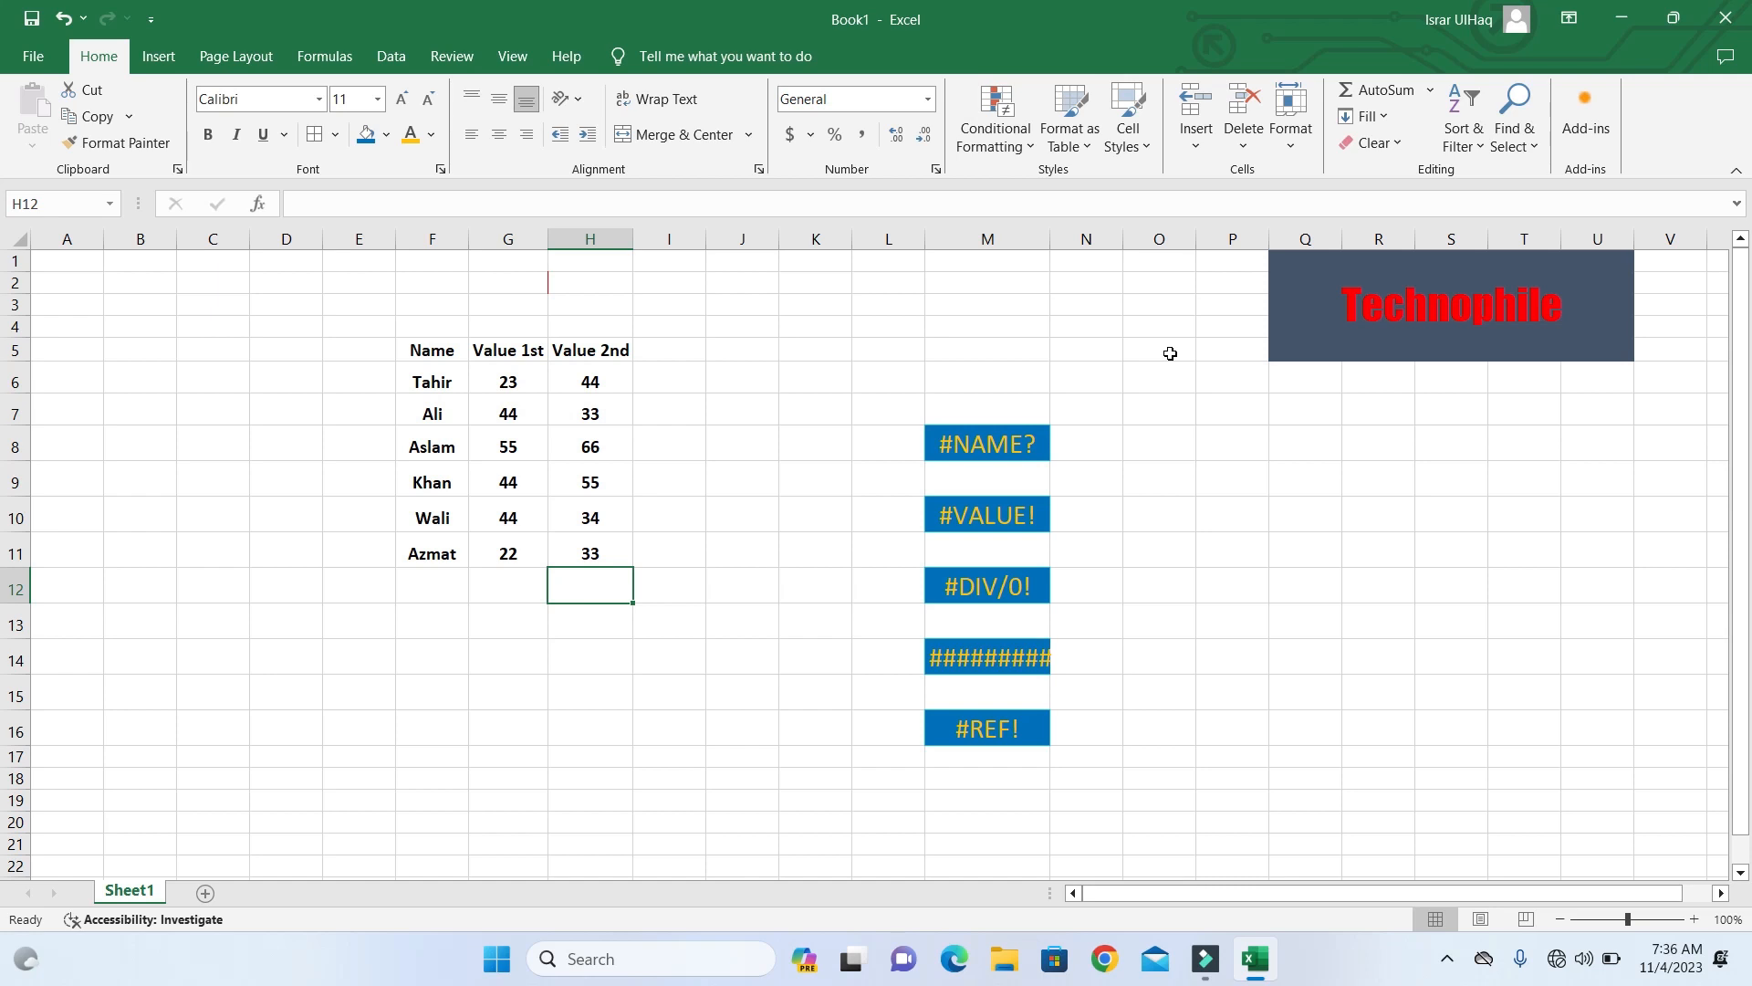
Step: Review the sample error labels in column M: #NAME?, #VALUE!, #DIV/0!, ######### and #REF!
click(996, 444)
click(1000, 526)
click(1008, 593)
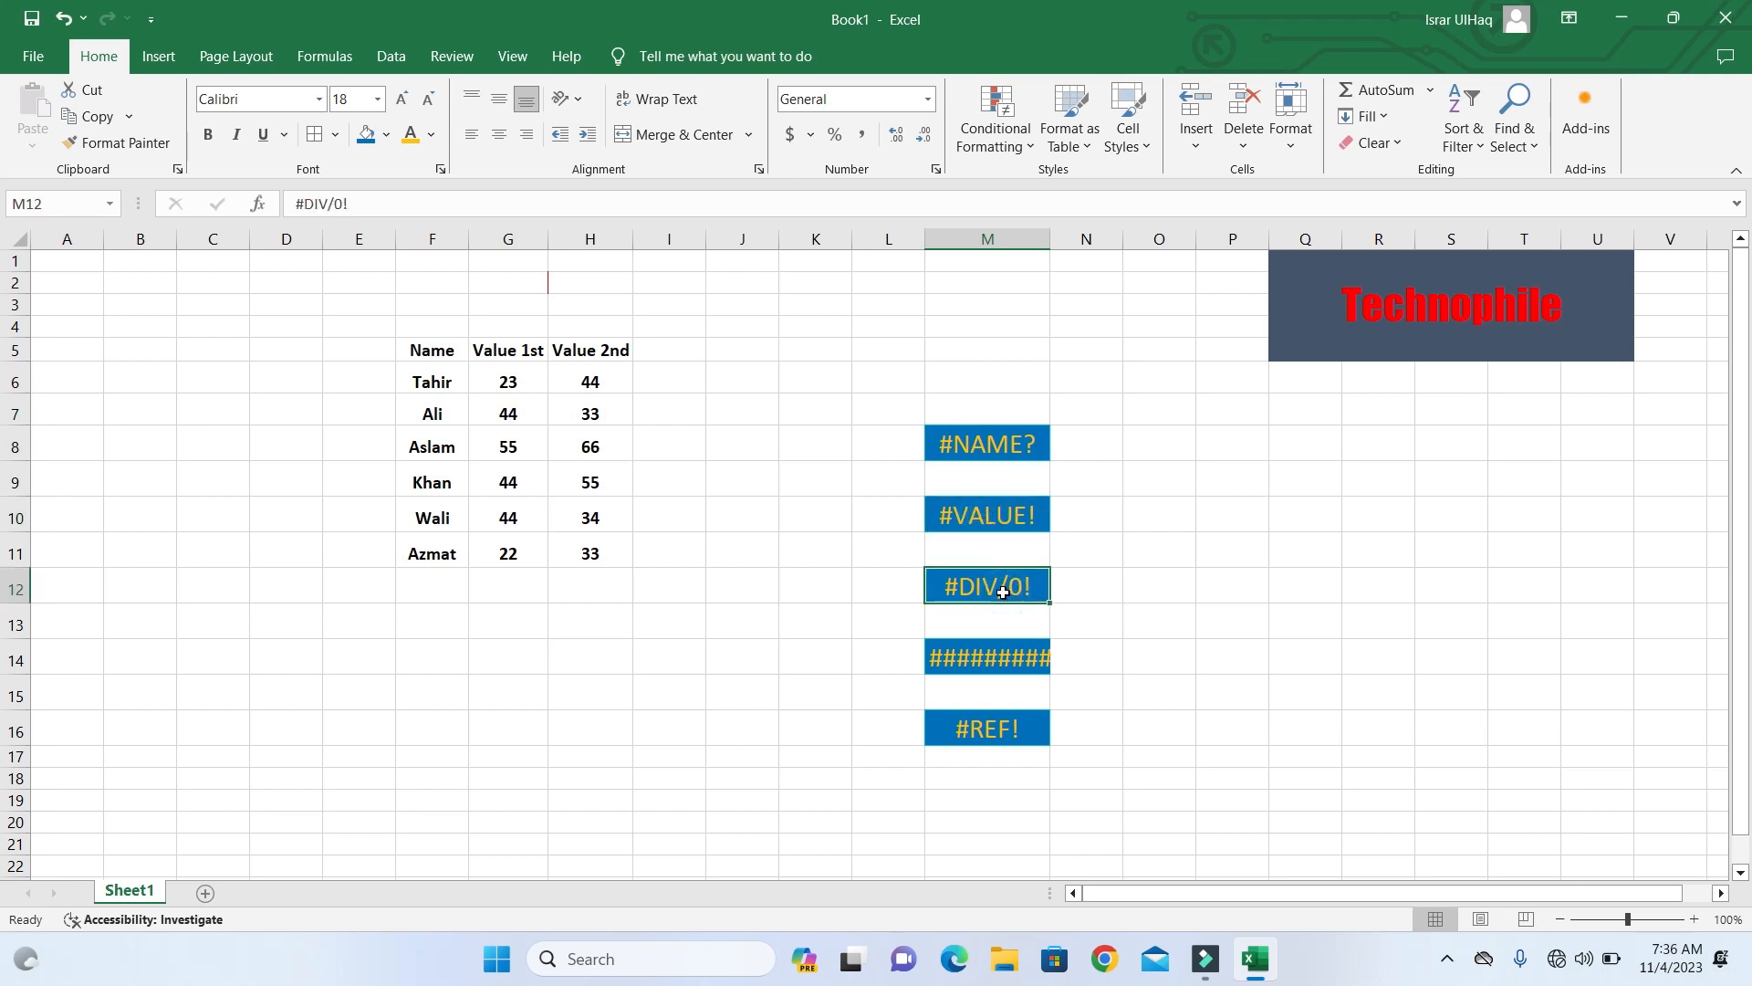
click(1008, 661)
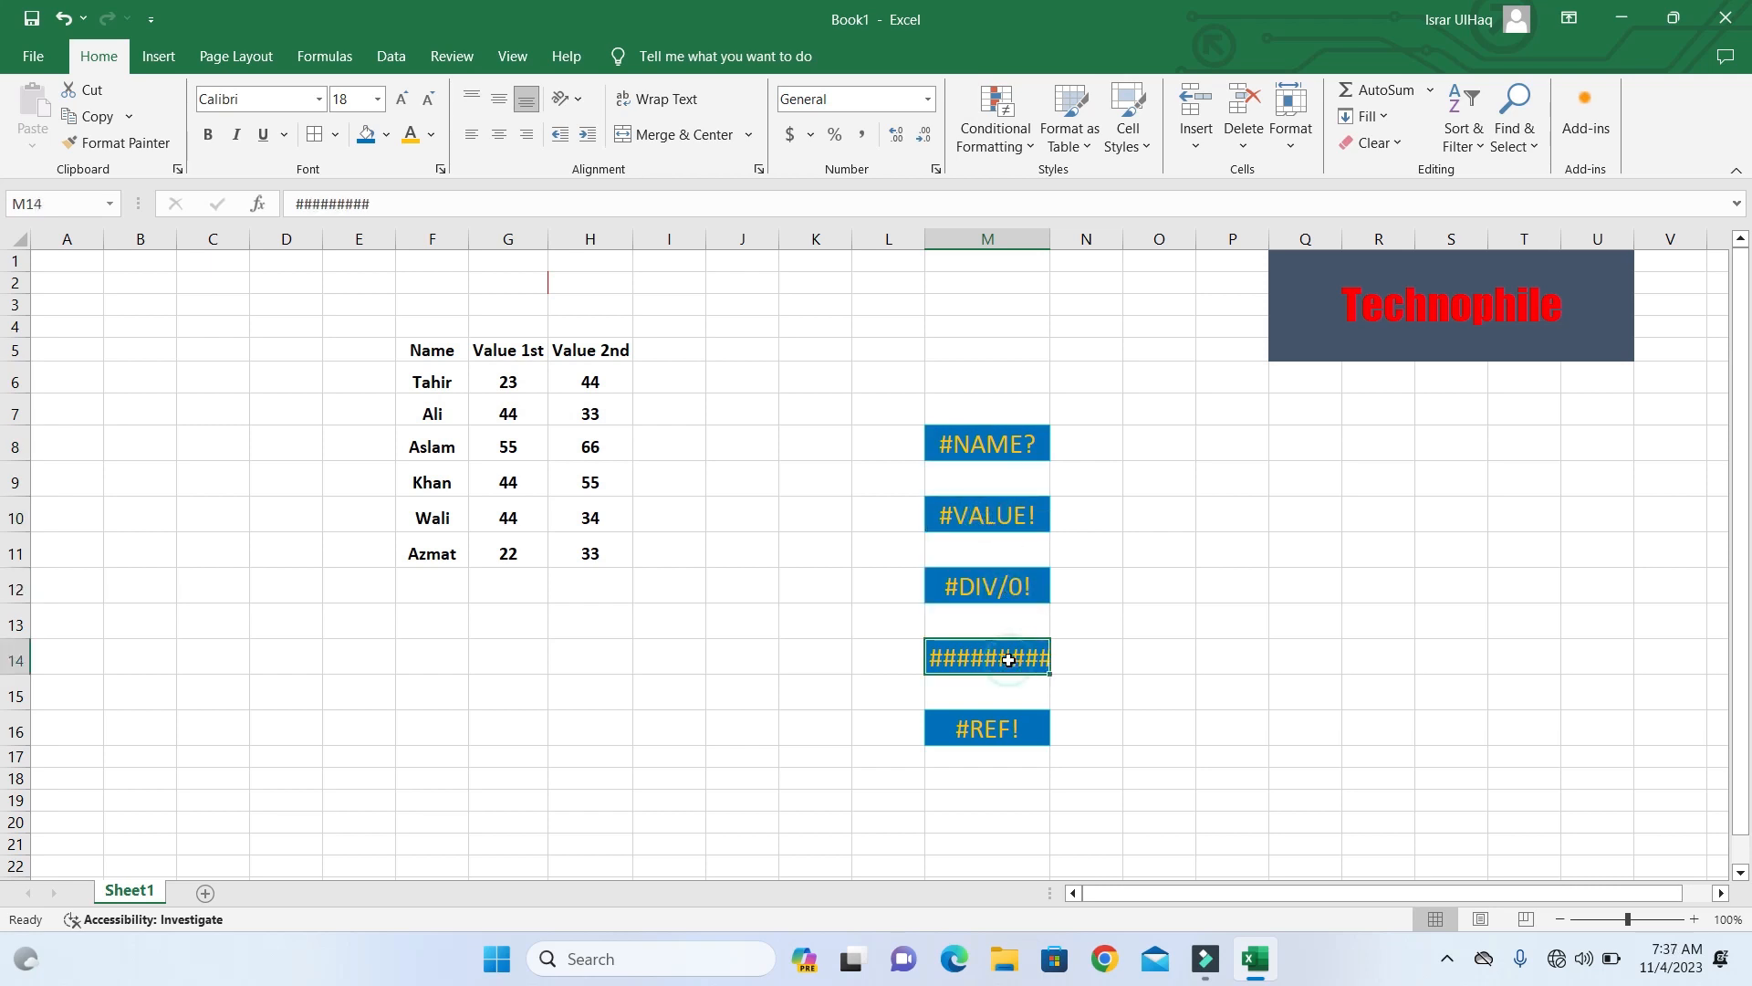
click(1015, 736)
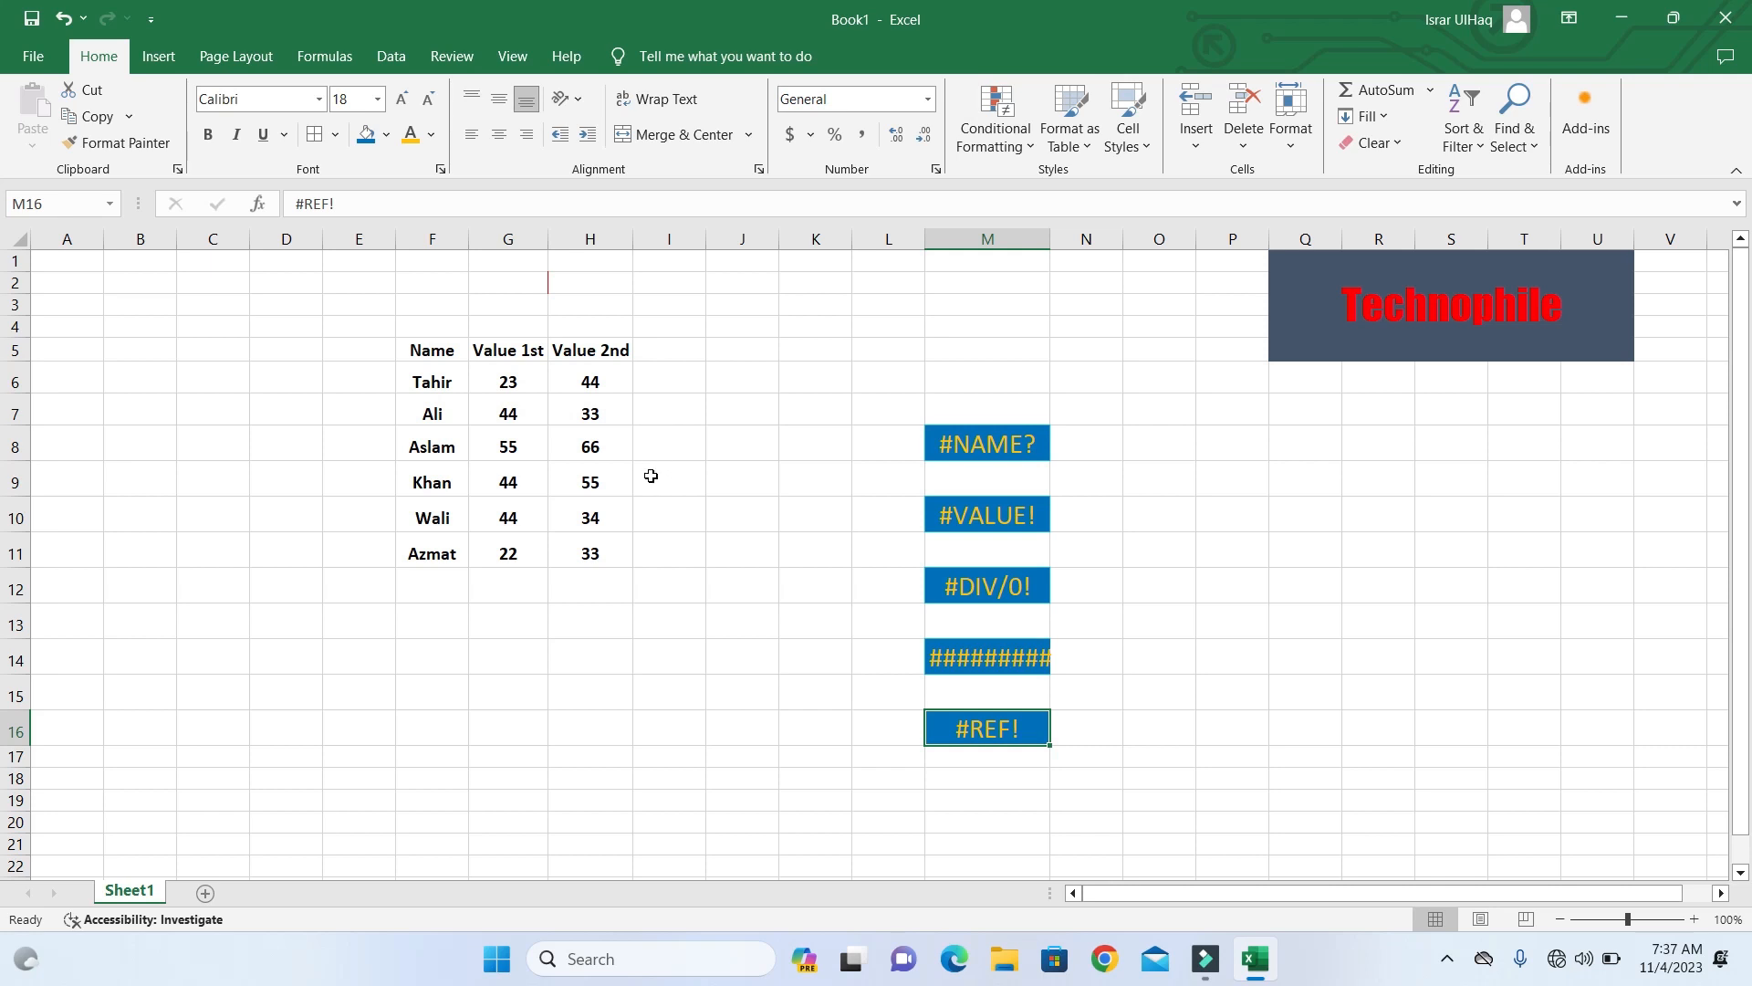
click(975, 444)
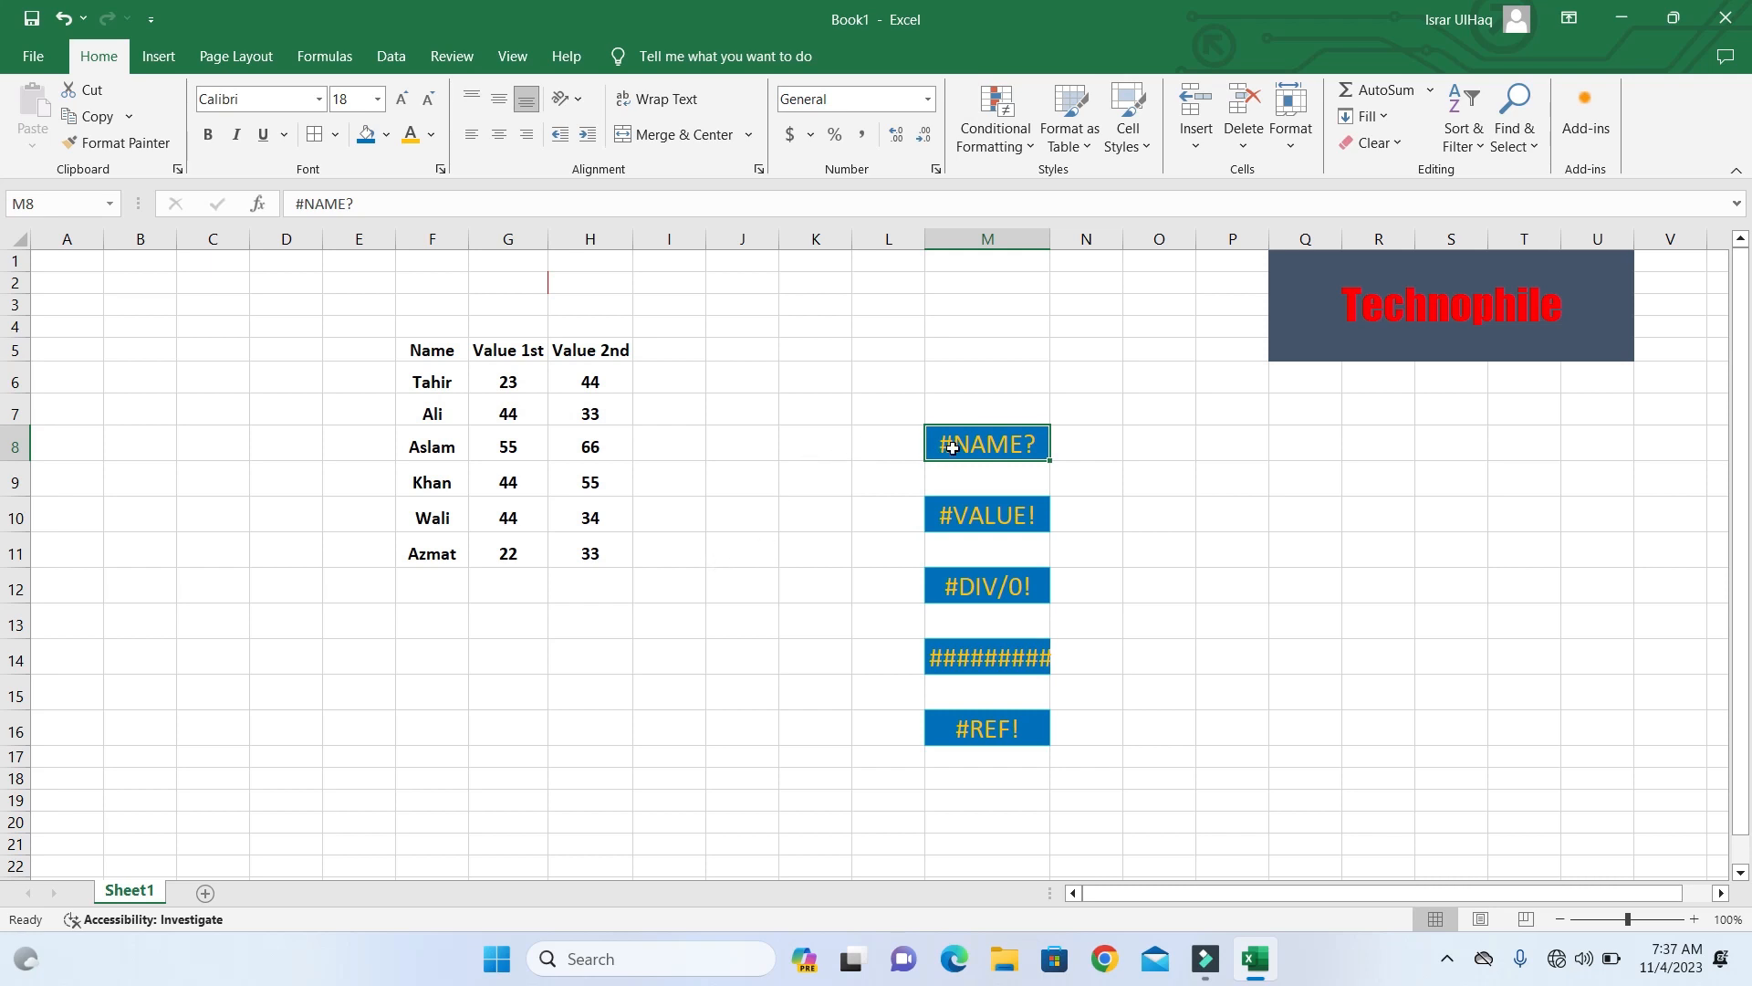
Step: Enter the formula =SUM(G6:G11,H6:H11) in cell J10 to total both value columns
click(757, 519)
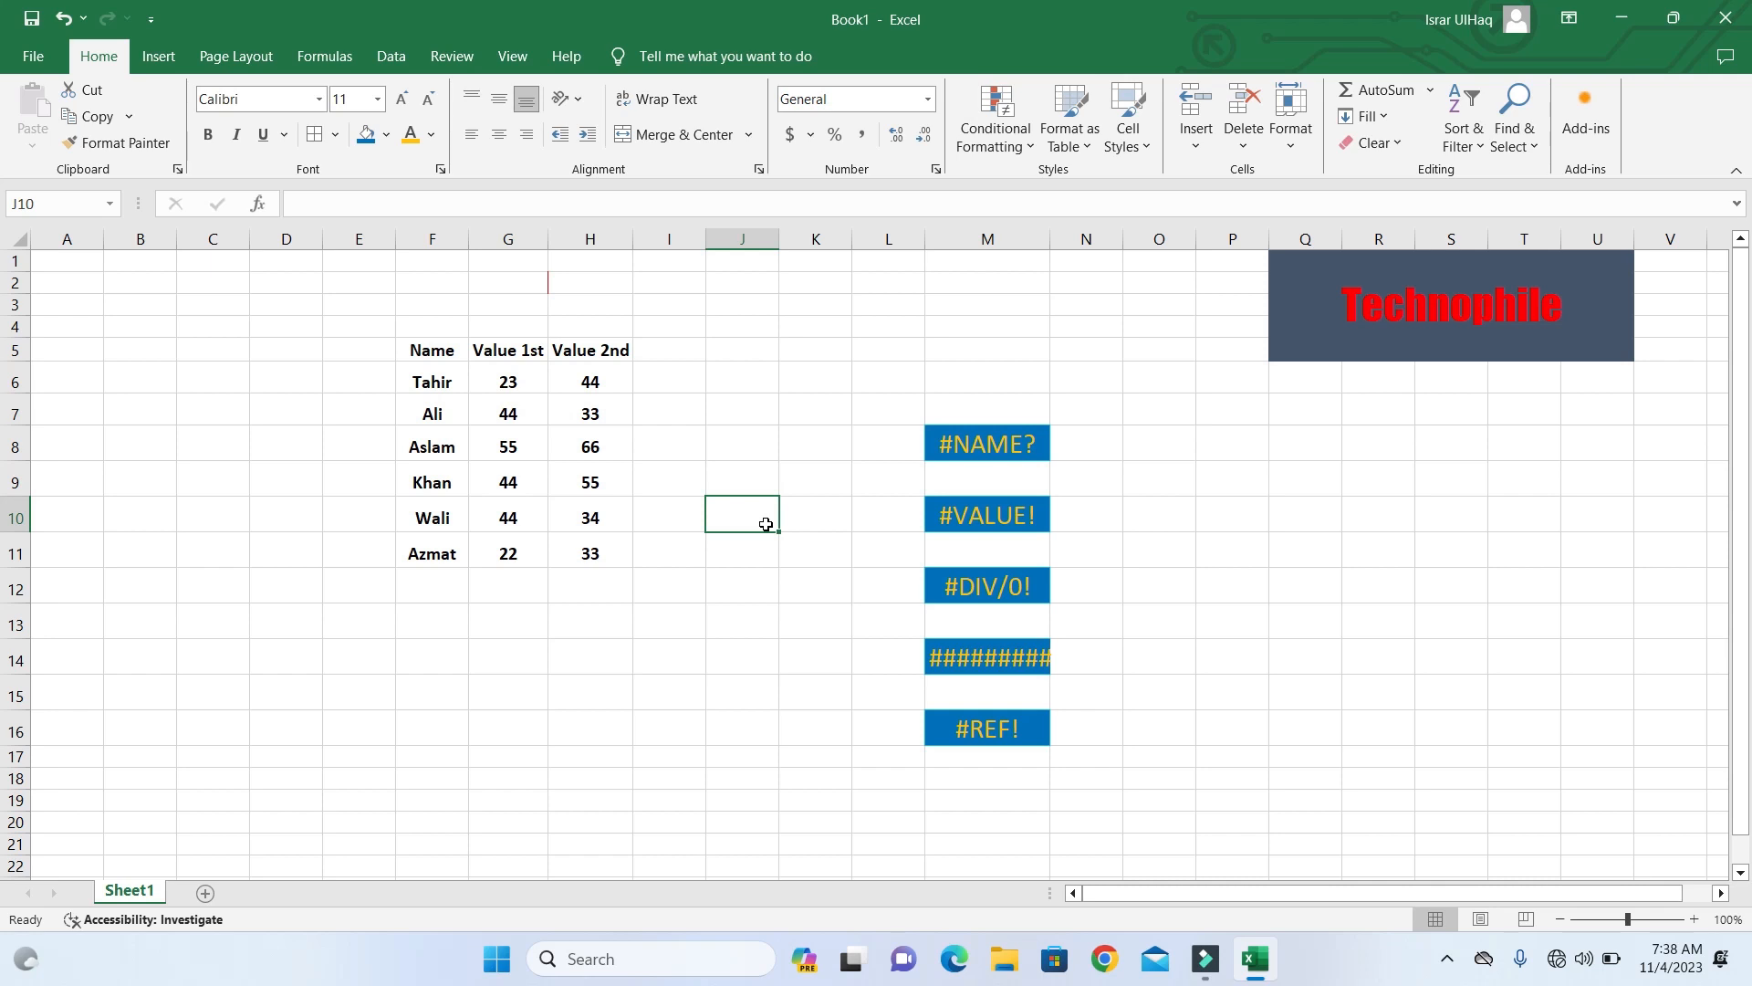
text(=)
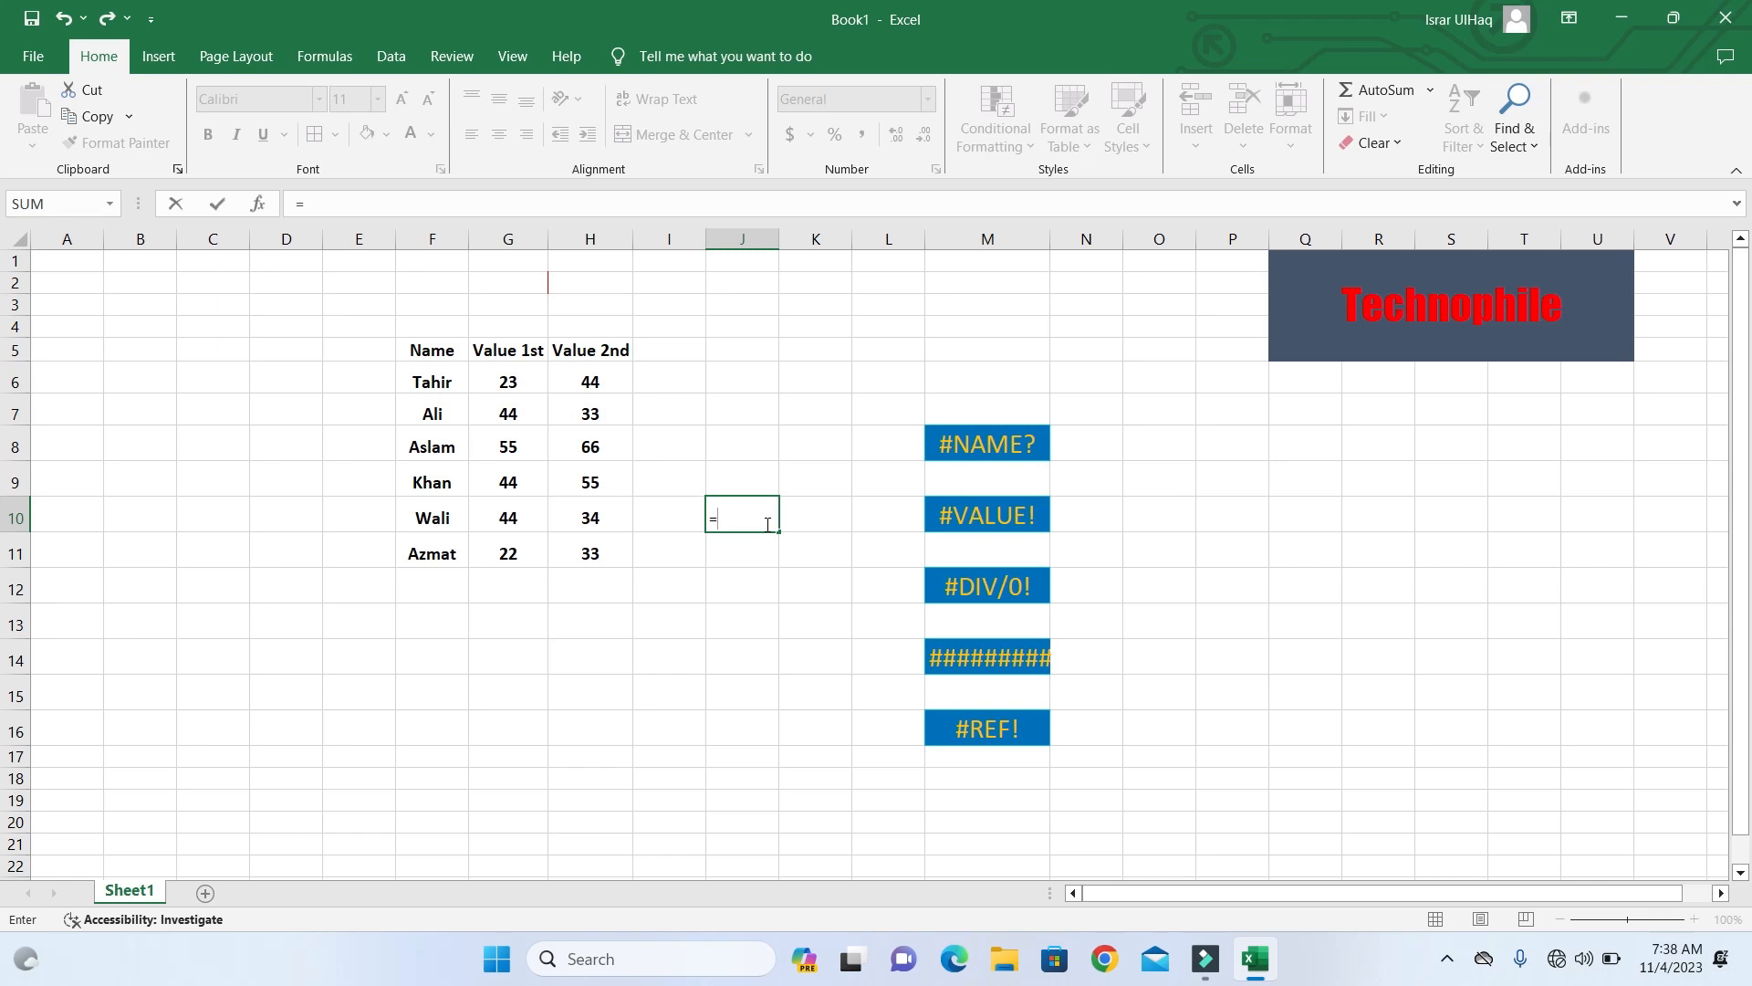
text(sum)
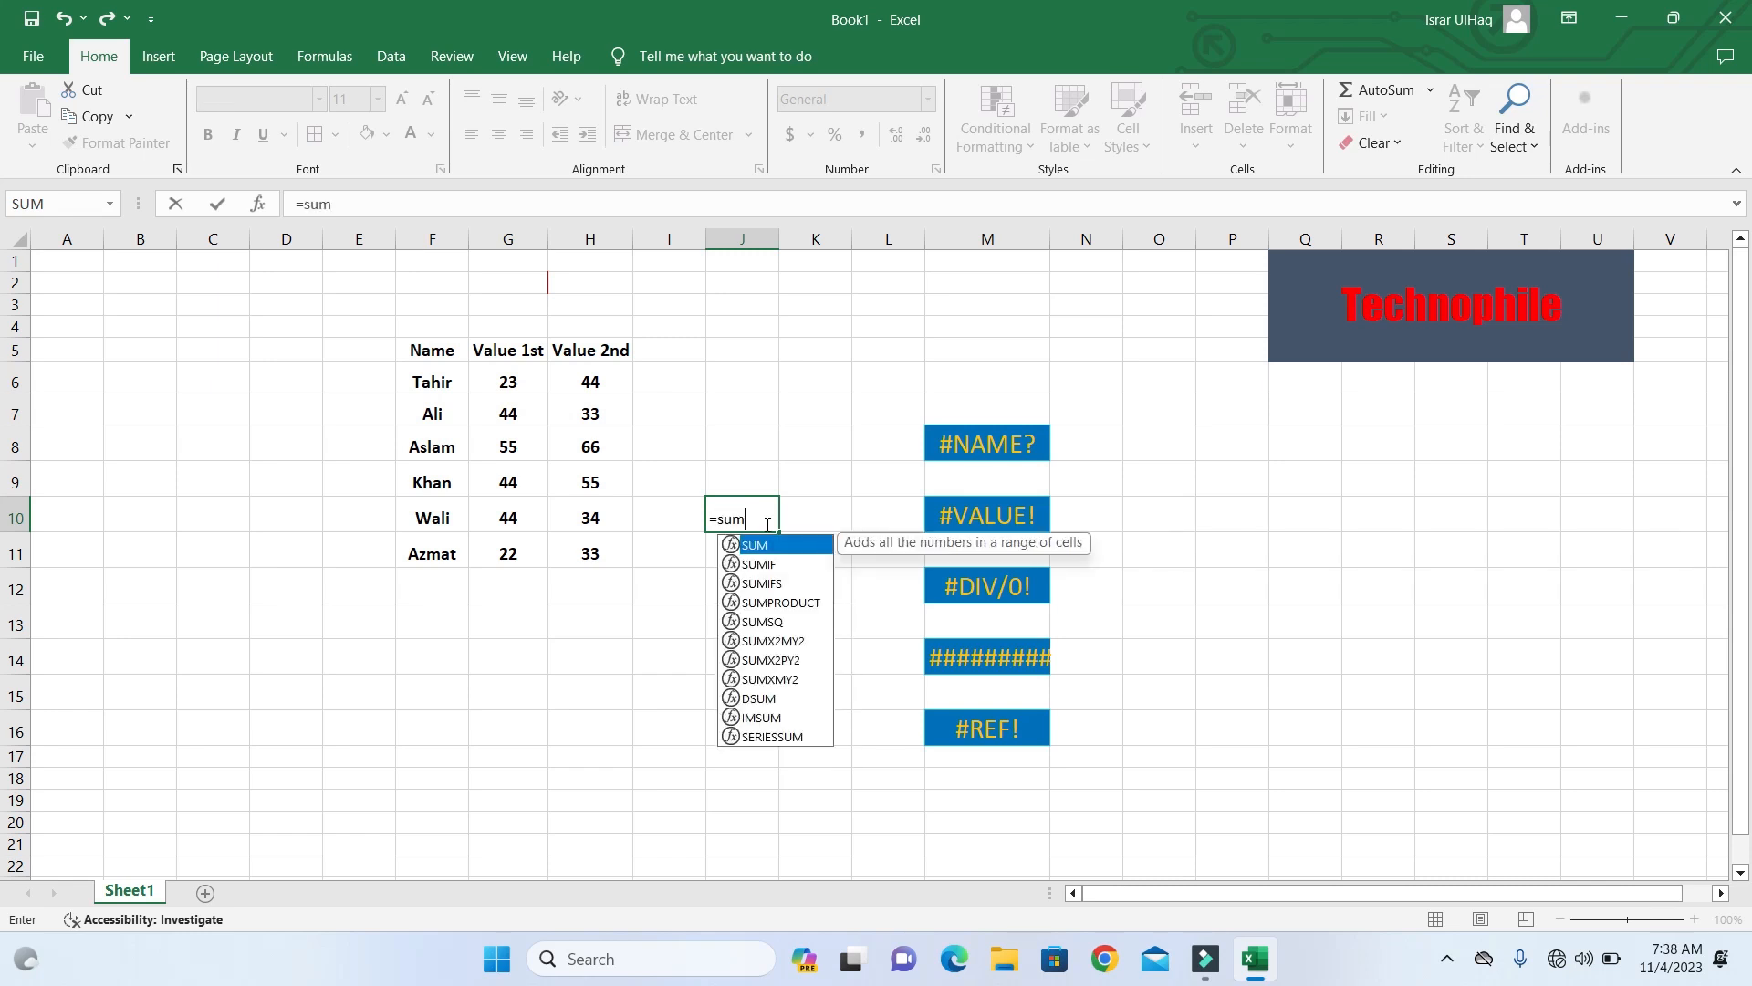
text(()
drag(508, 381, 504, 551)
text(,)
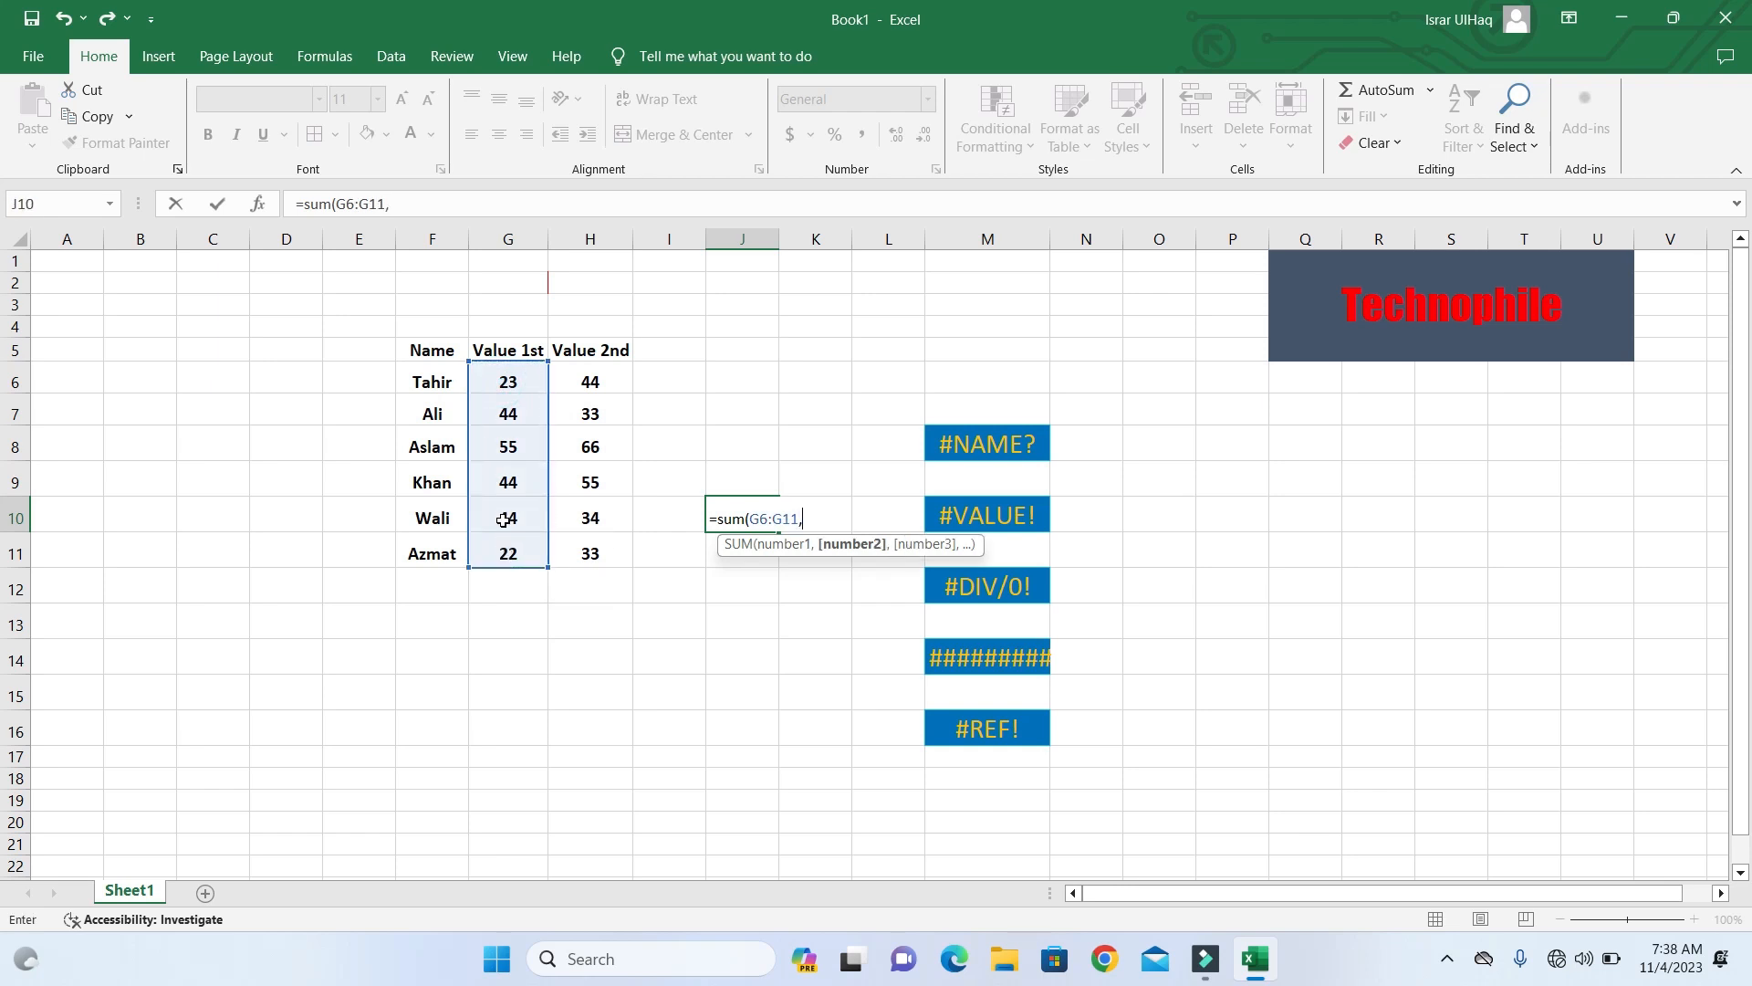
drag(586, 383, 593, 560)
text())
key(Return)
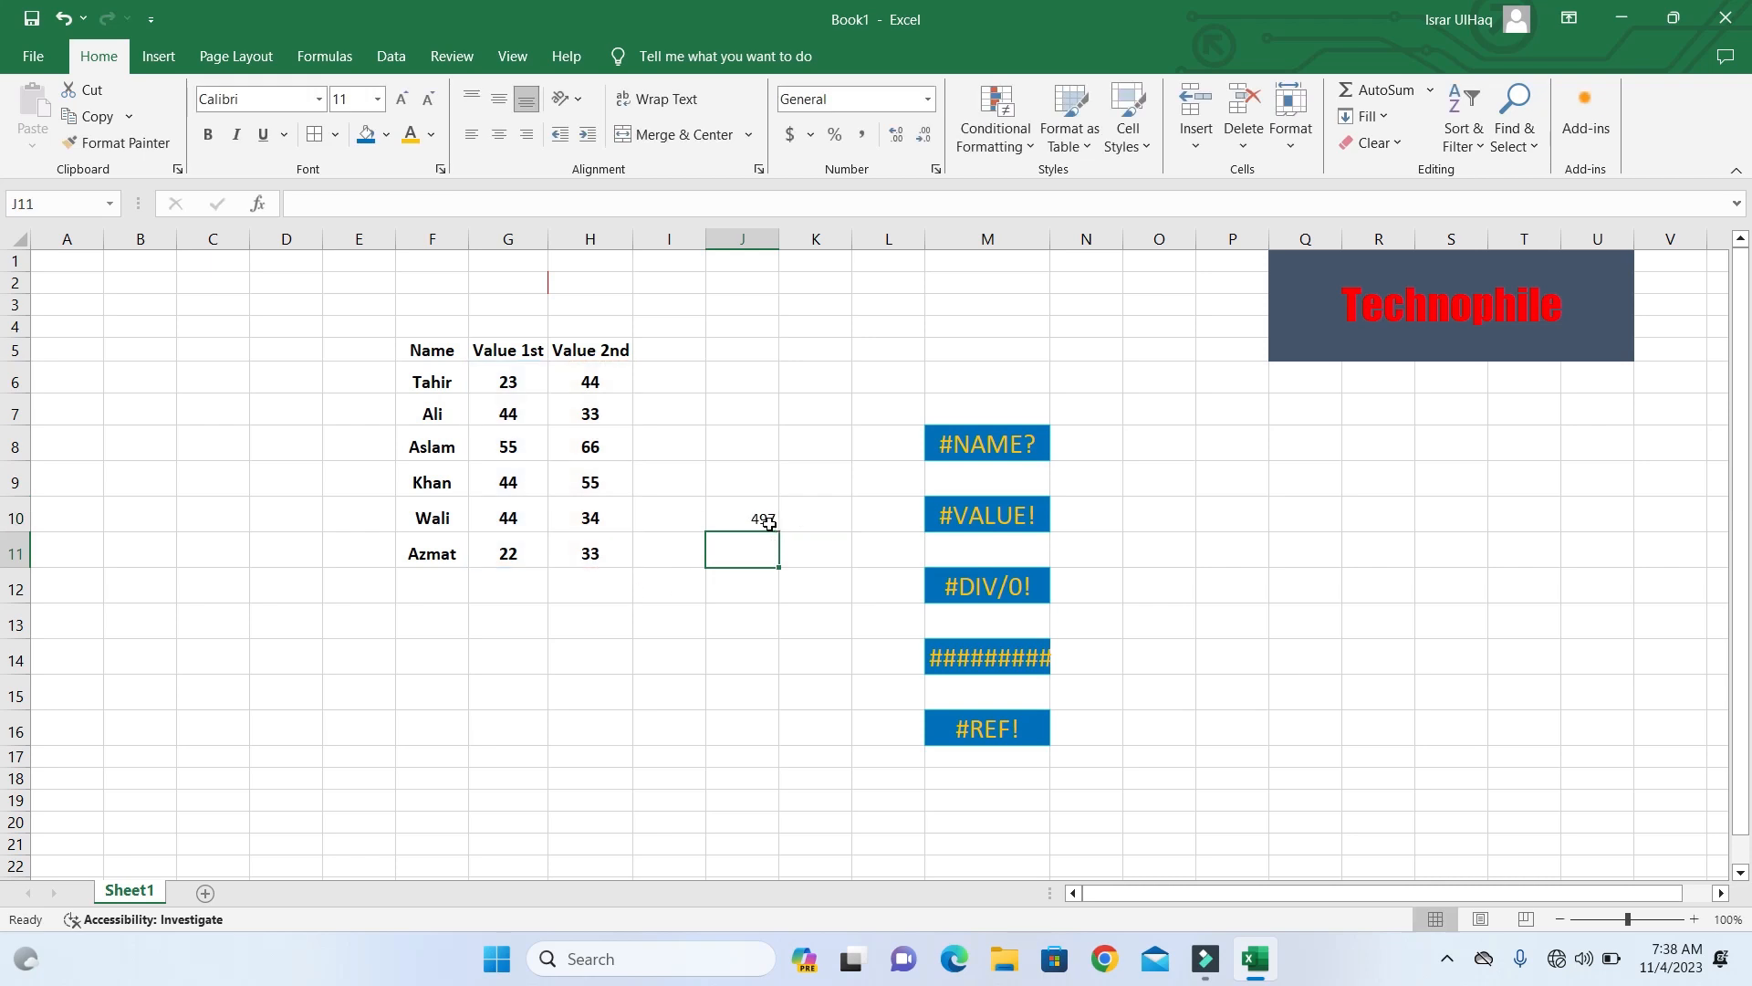
click(759, 515)
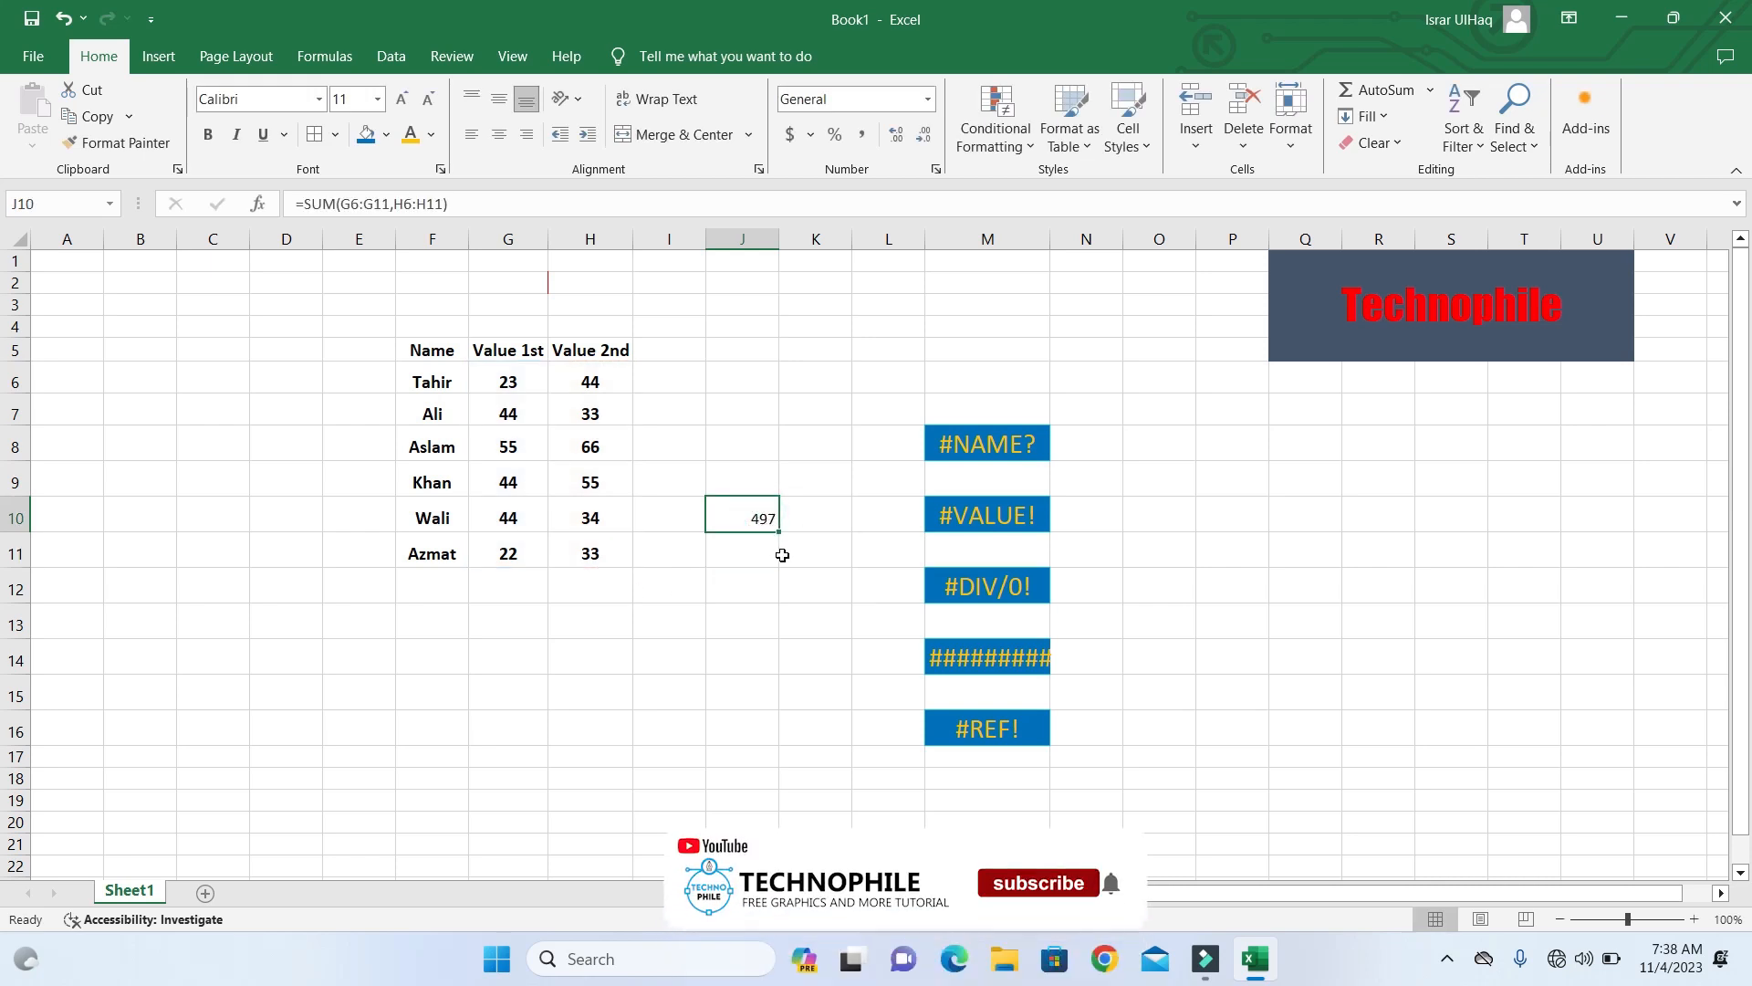
Step: Enter the deliberately misspelled formula =sun(G6:G11,H6:H11) in cell J9
click(744, 472)
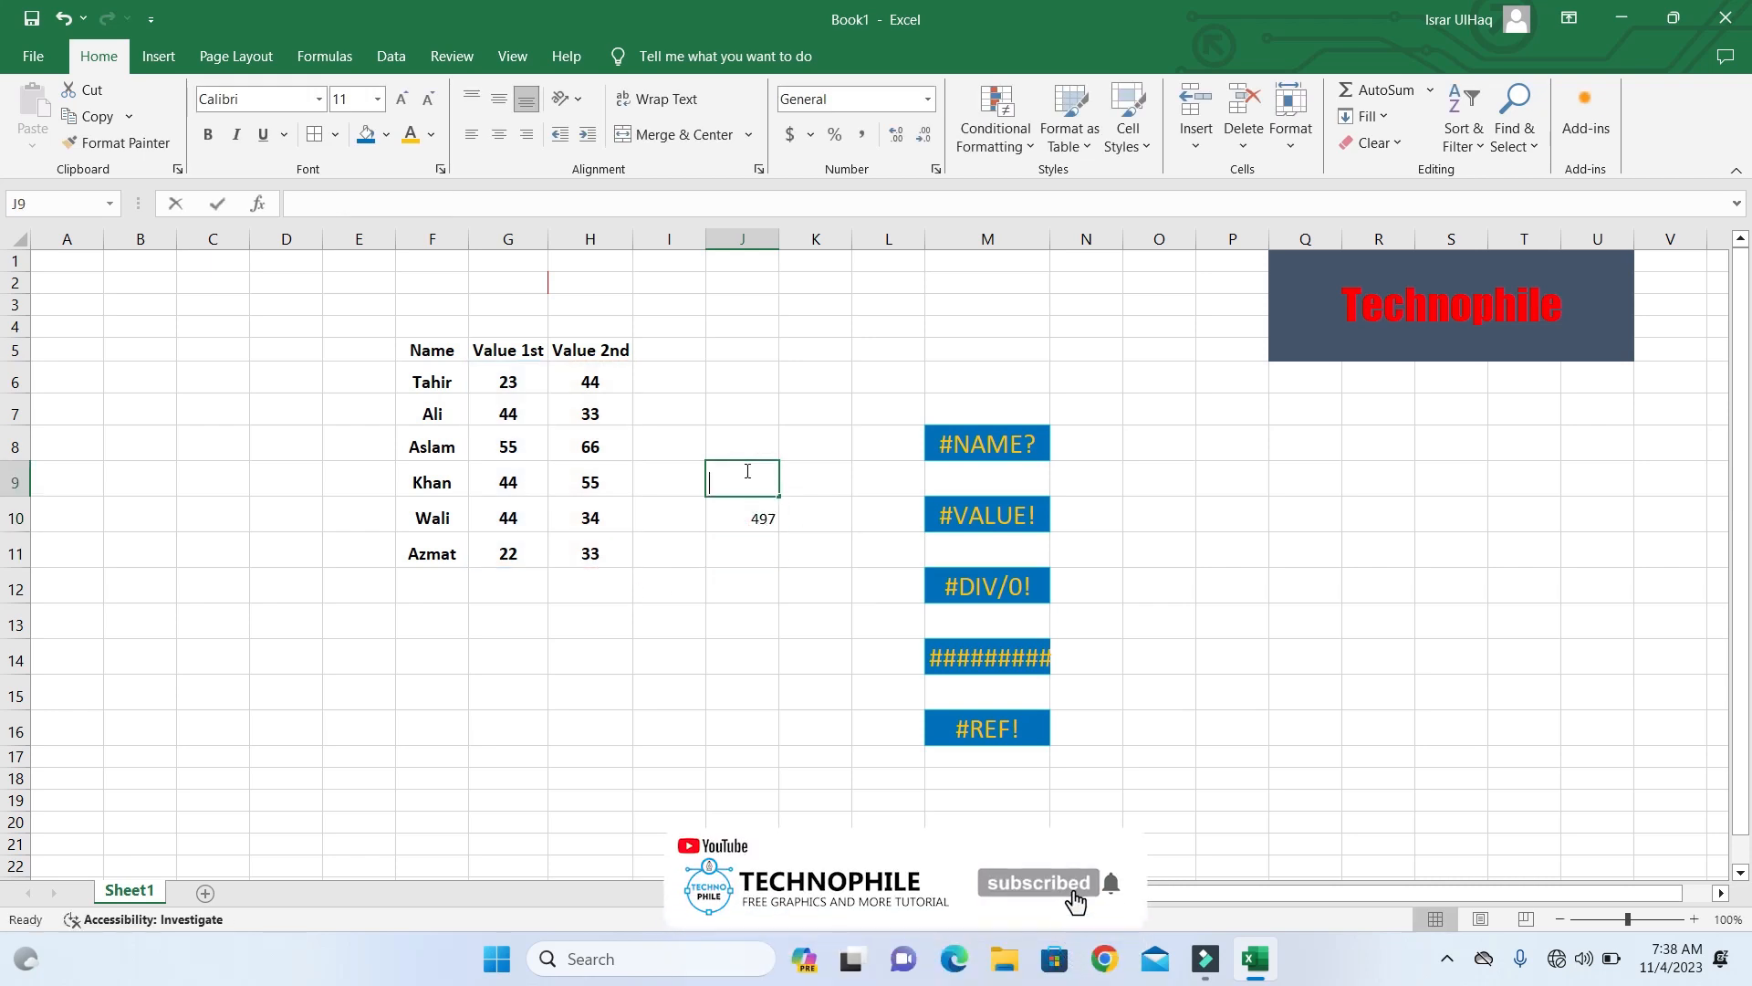
text(=sun)
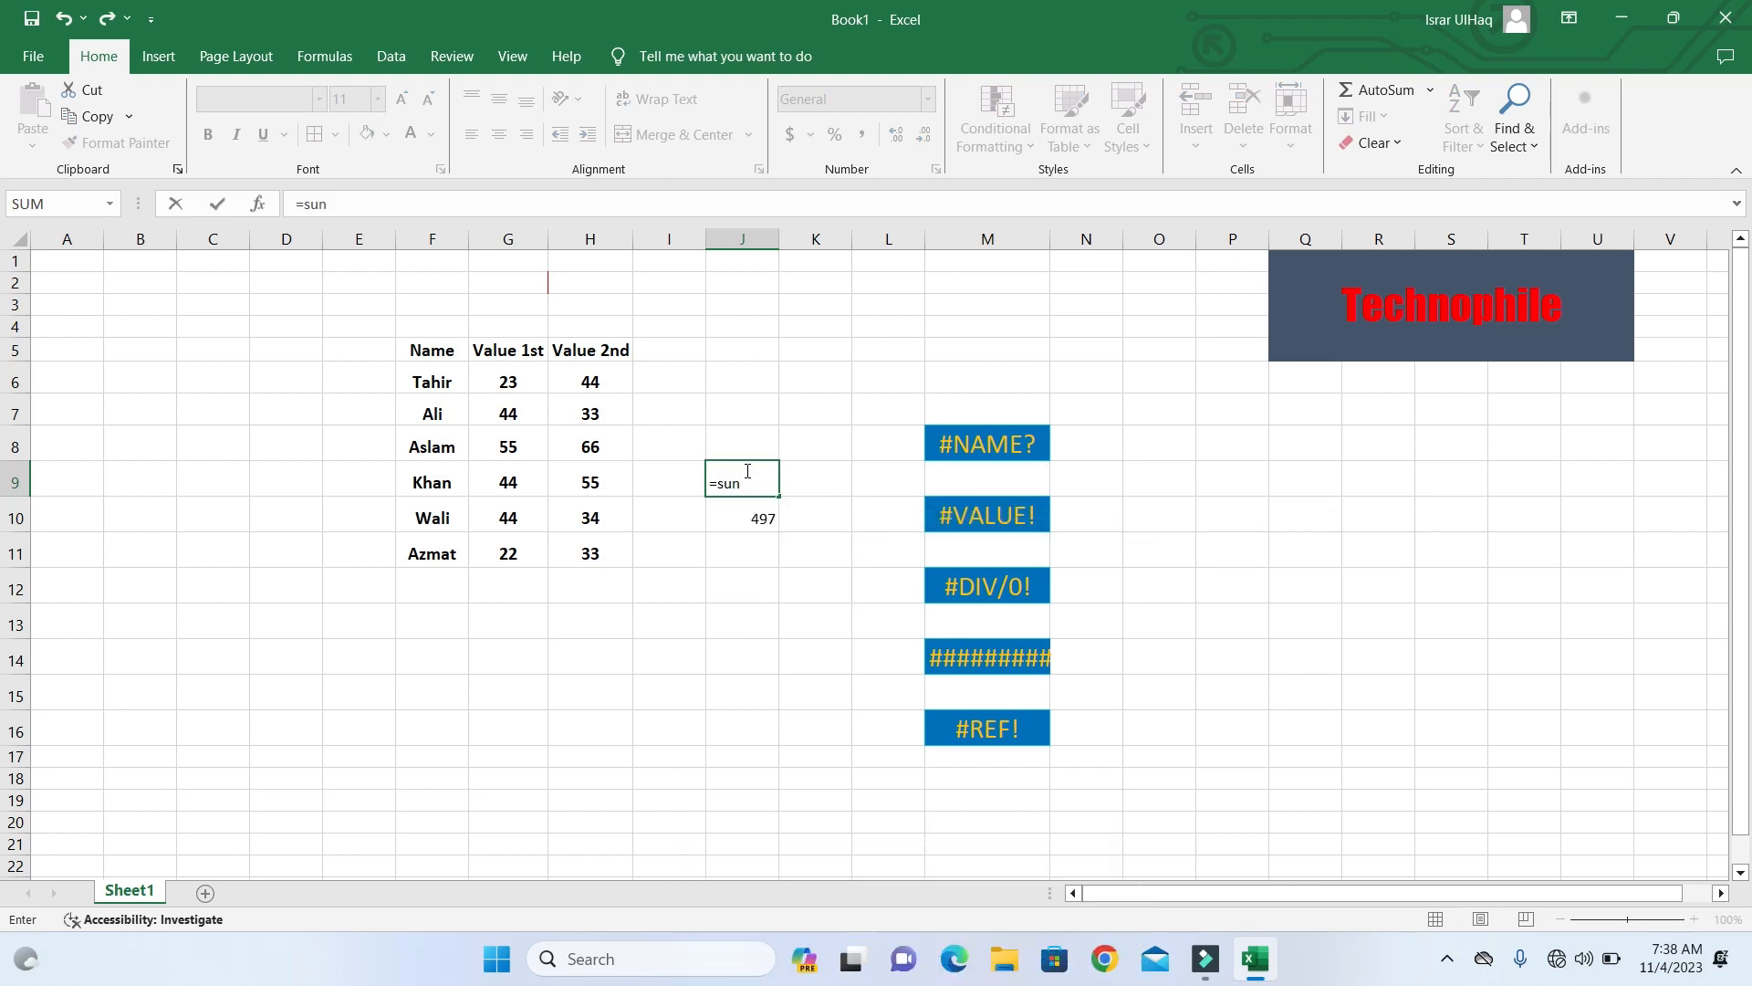
text(()
drag(525, 376, 530, 545)
text(,)
drag(588, 381, 594, 548)
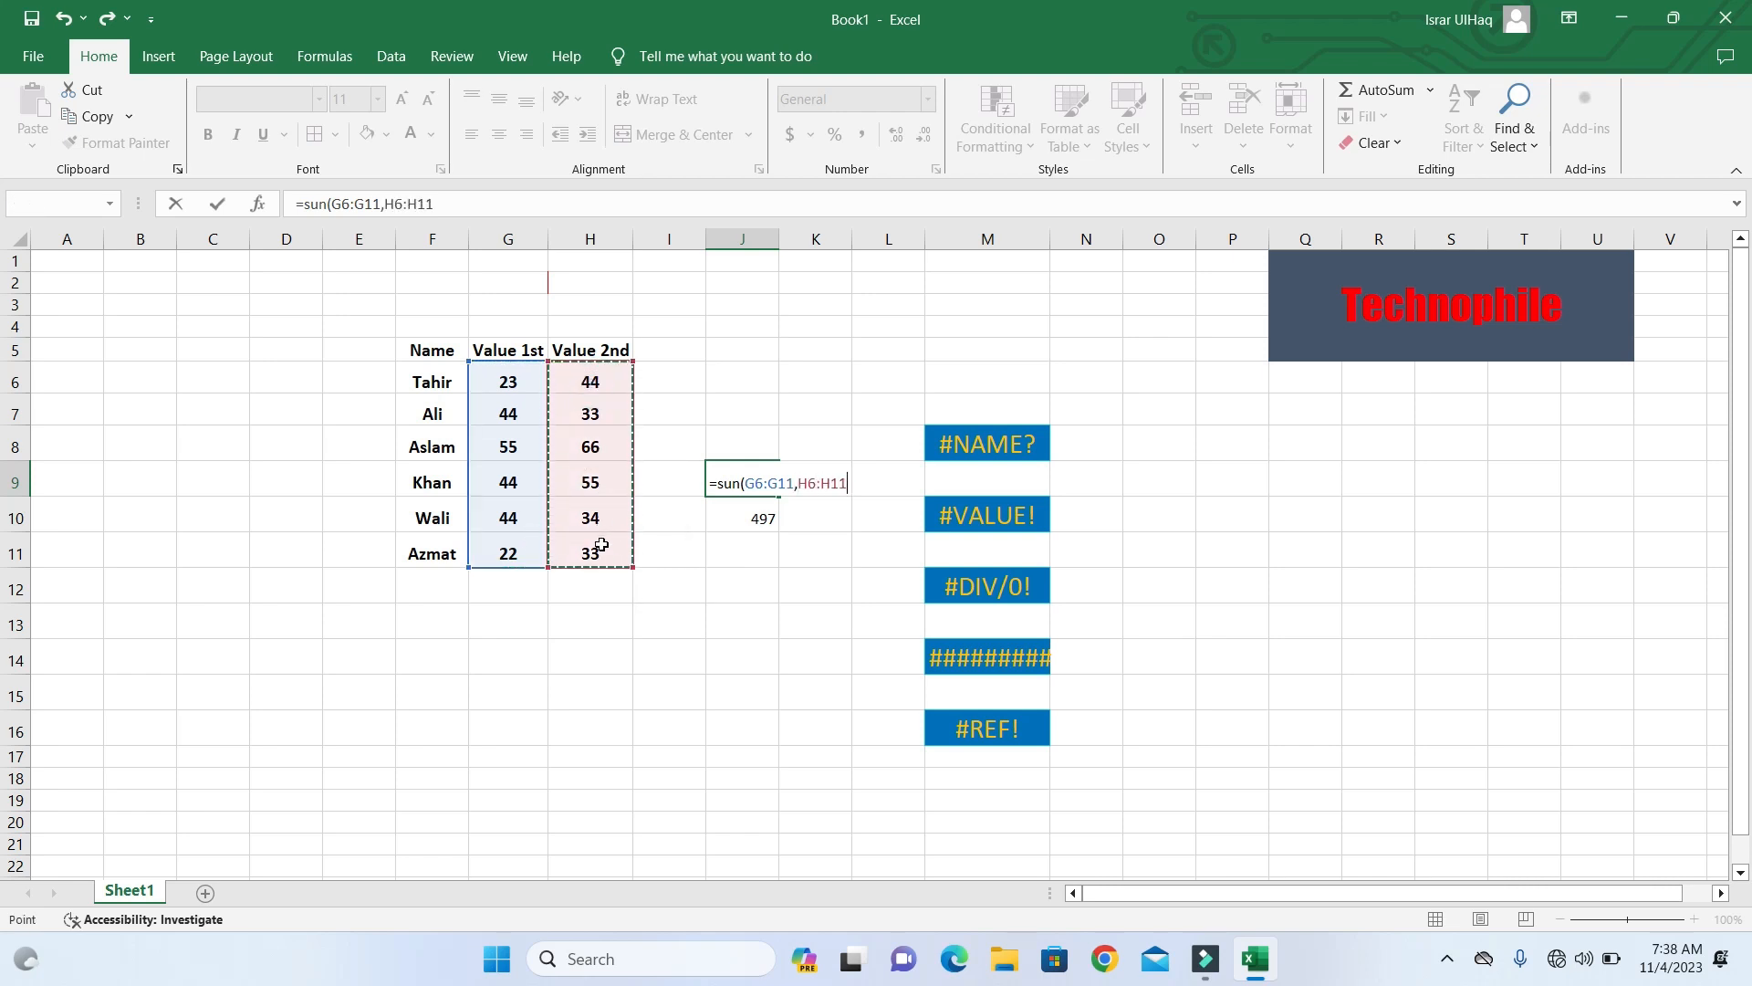
key(Return)
click(749, 493)
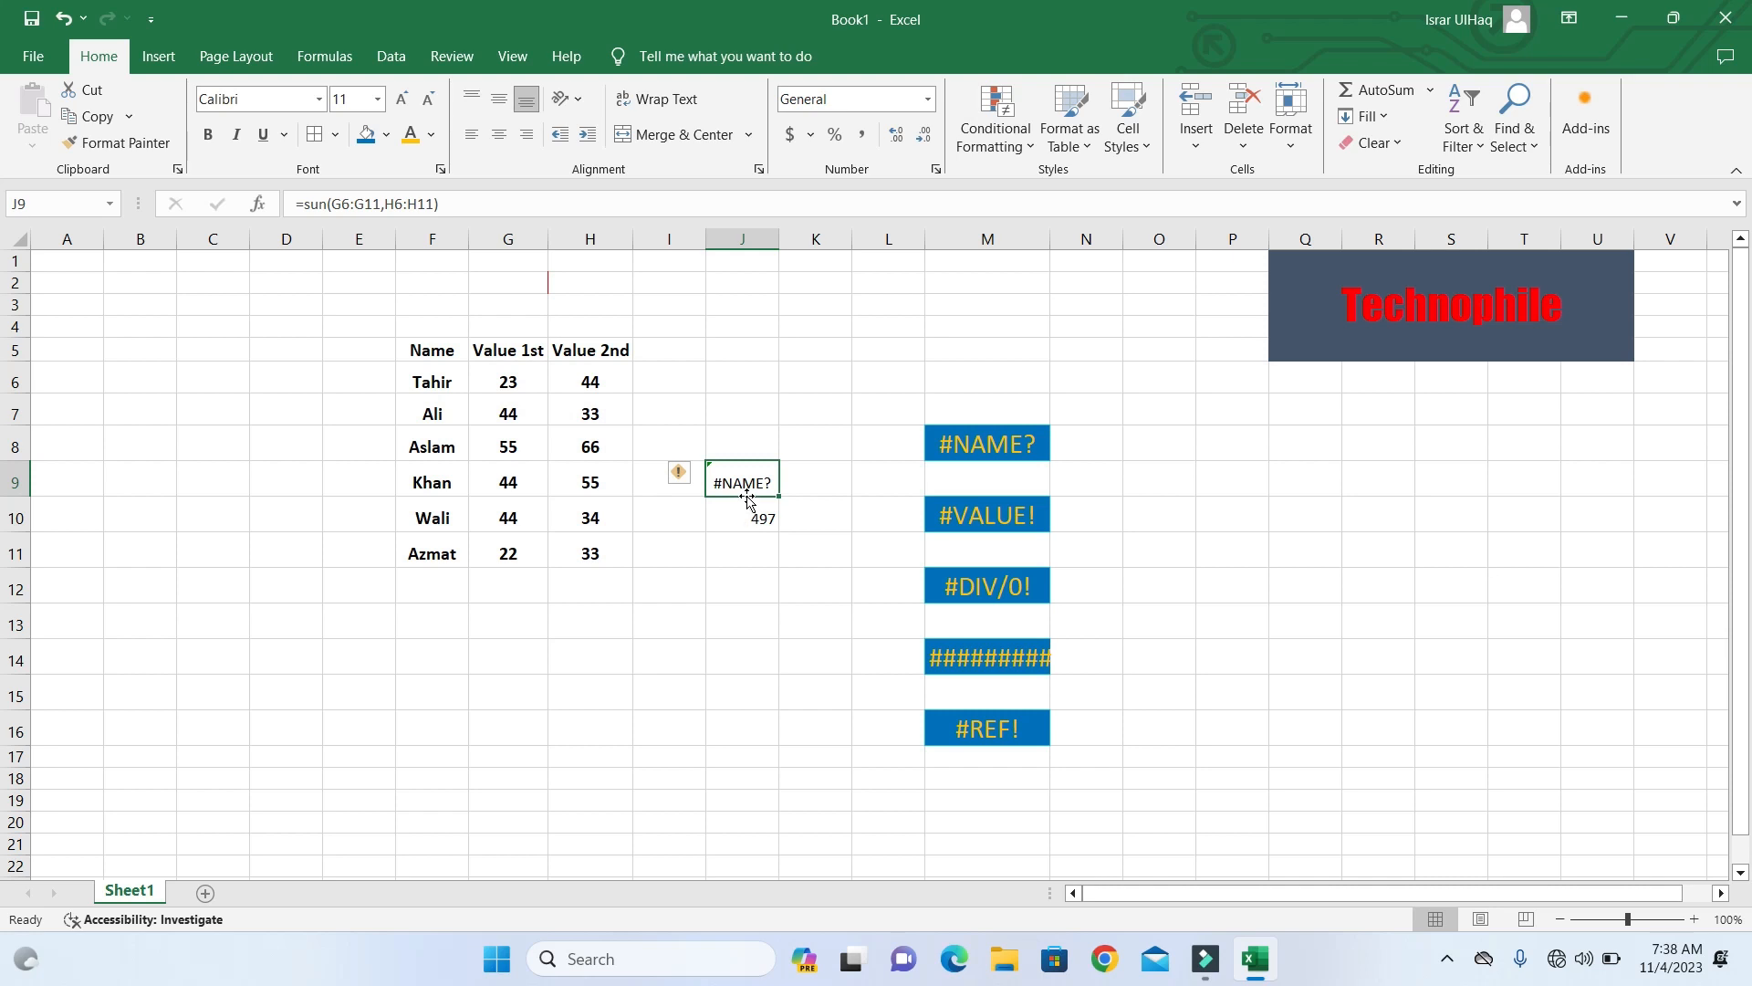
Step: Correct the misspelled function name in cell J9's formula to sum, keeping the ranges G6:G11 and H6:H11
drag(327, 204, 310, 204)
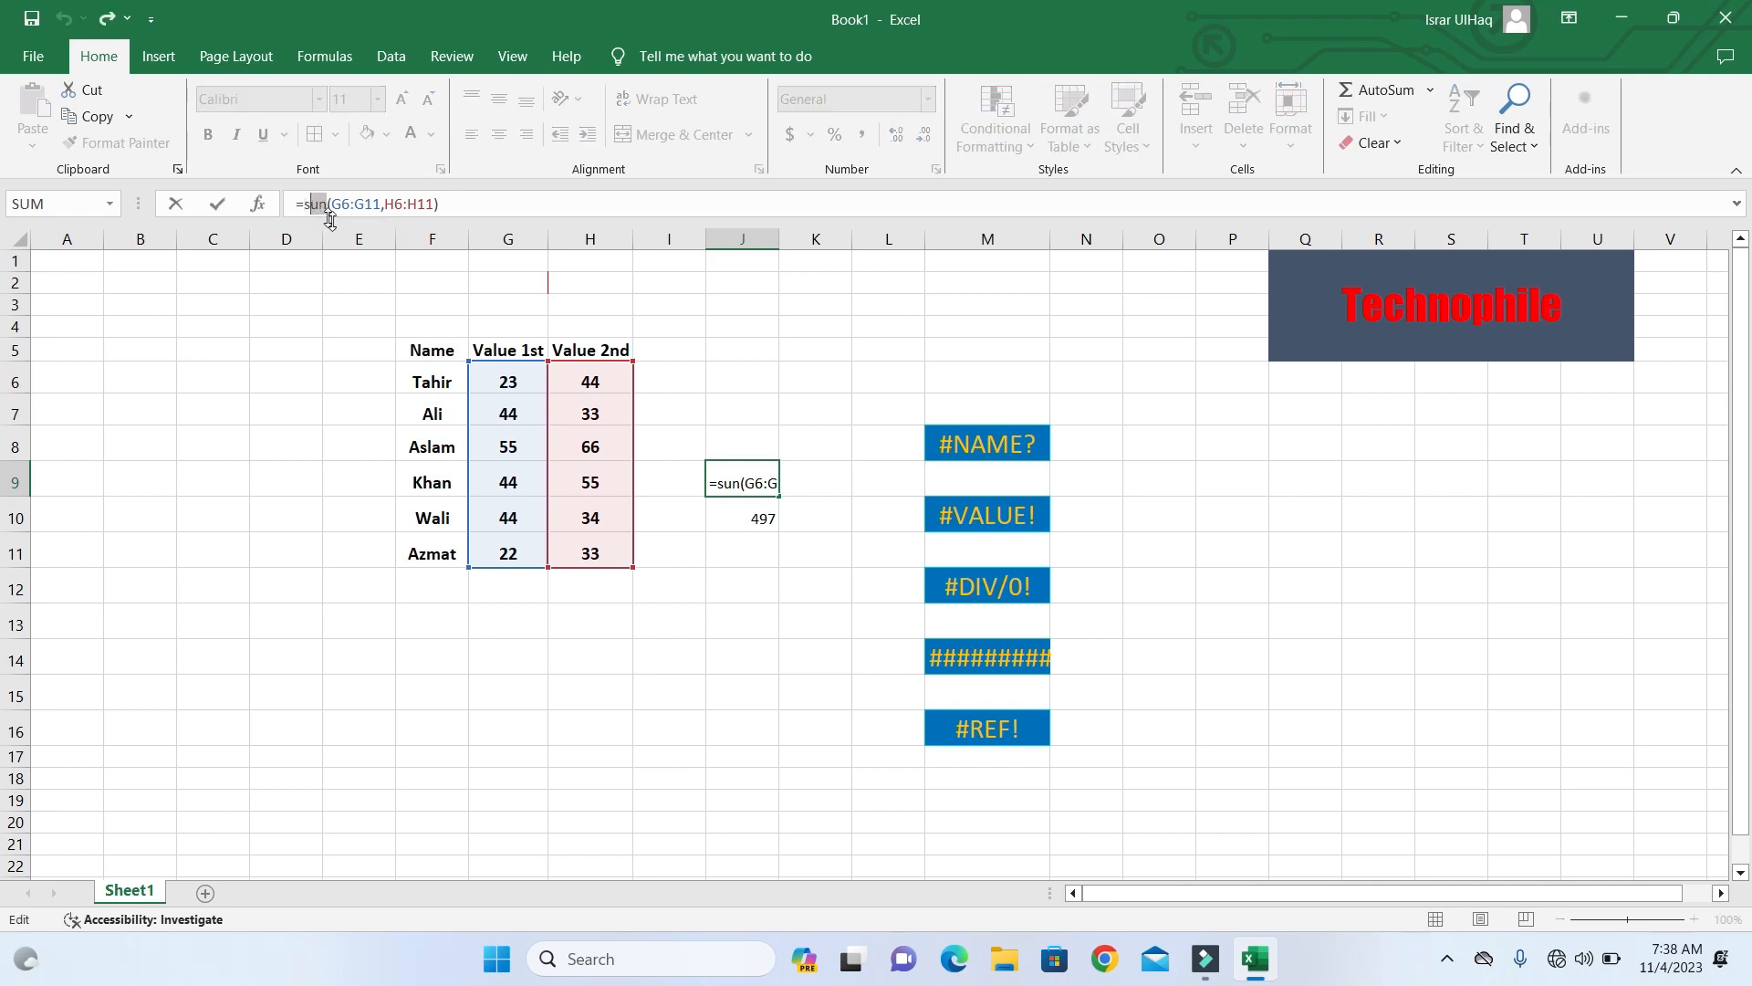
click(326, 204)
key(BackSpace)
text(m)
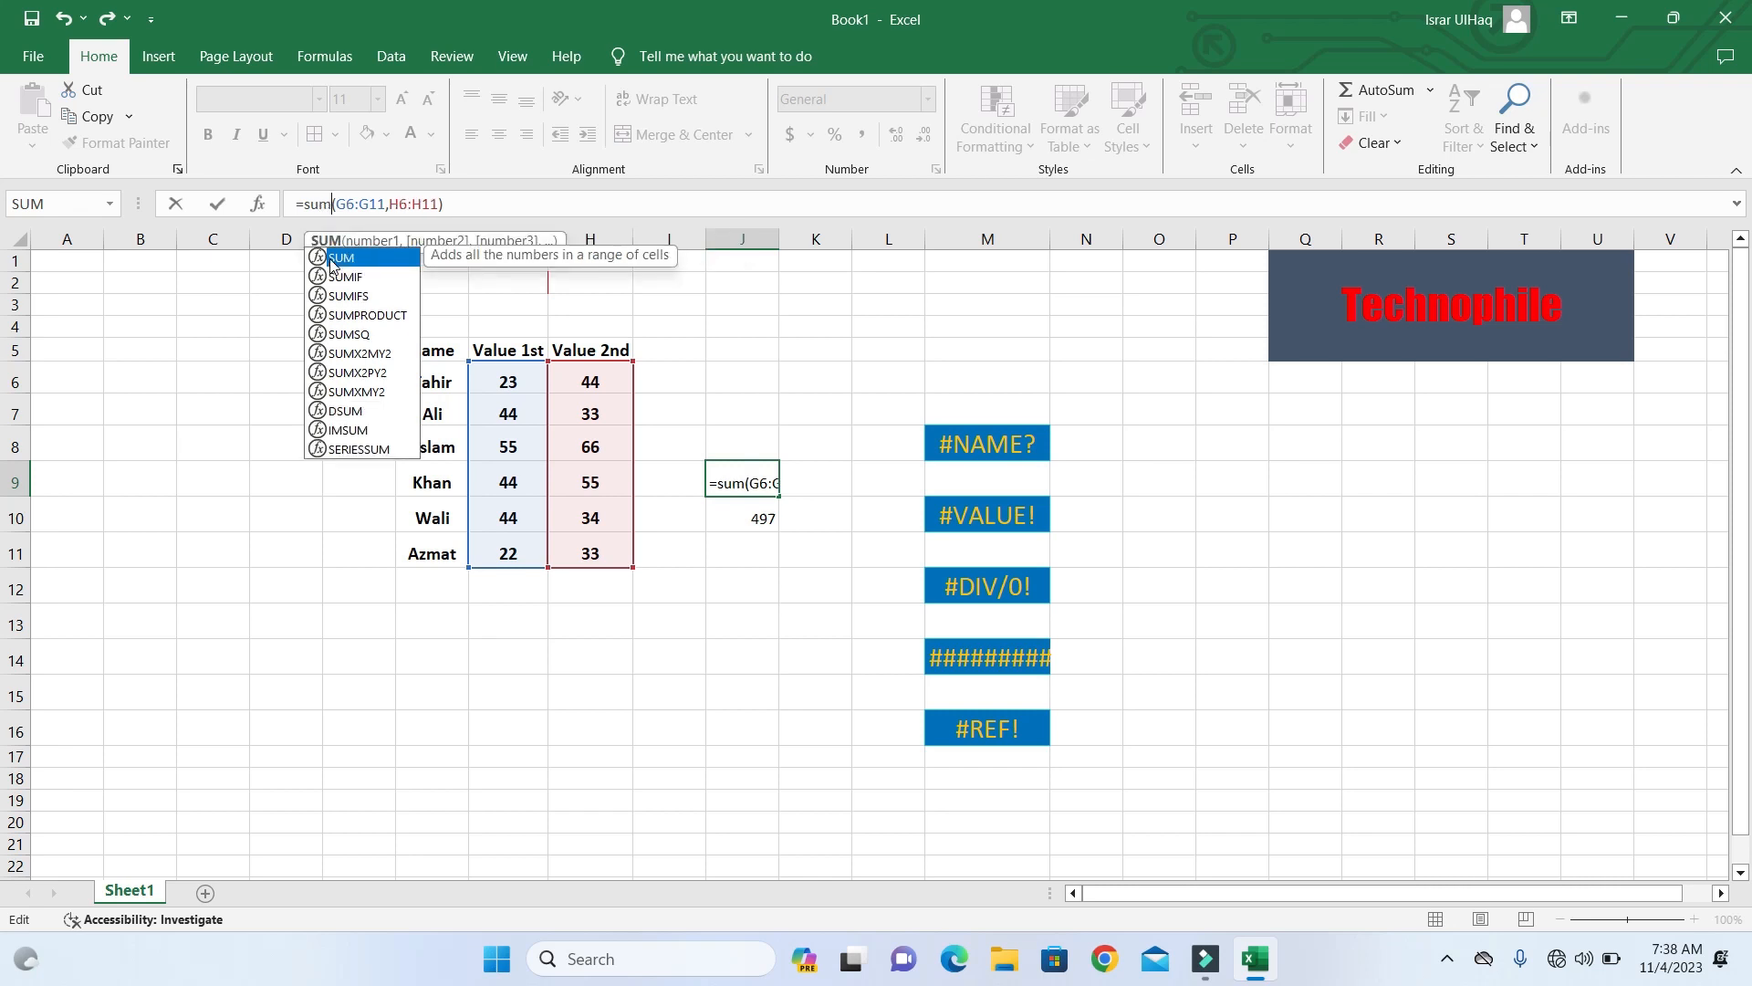
key(Return)
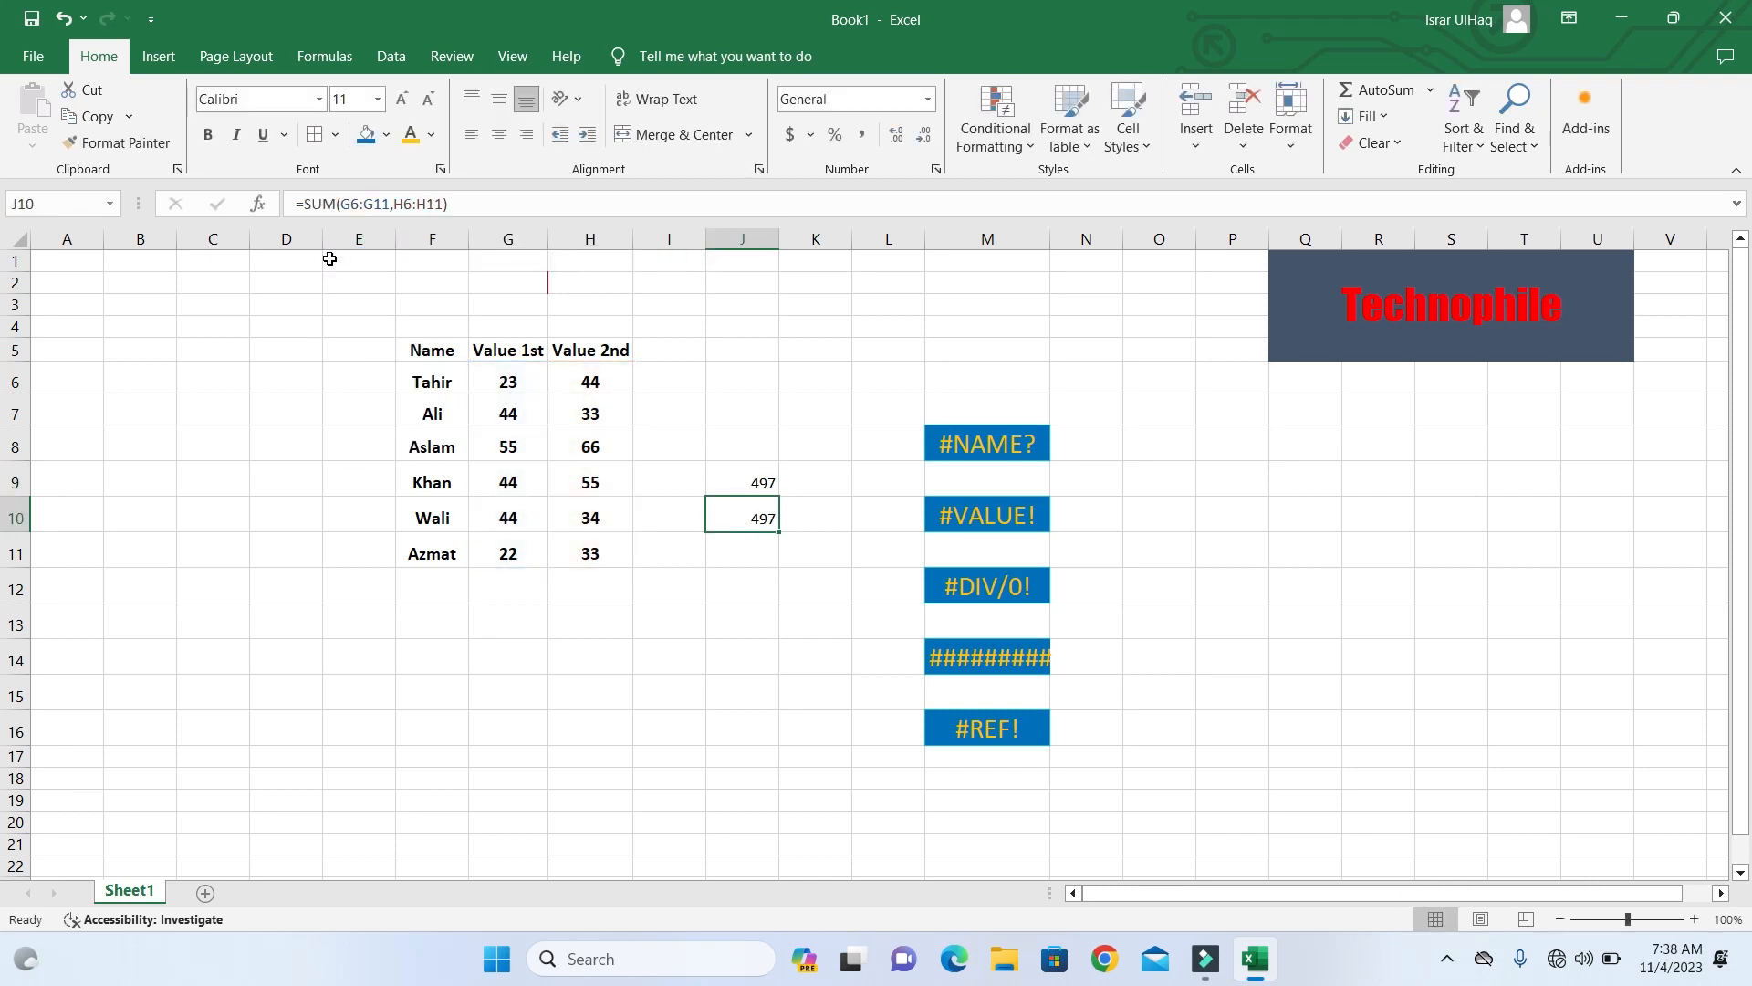
click(1001, 425)
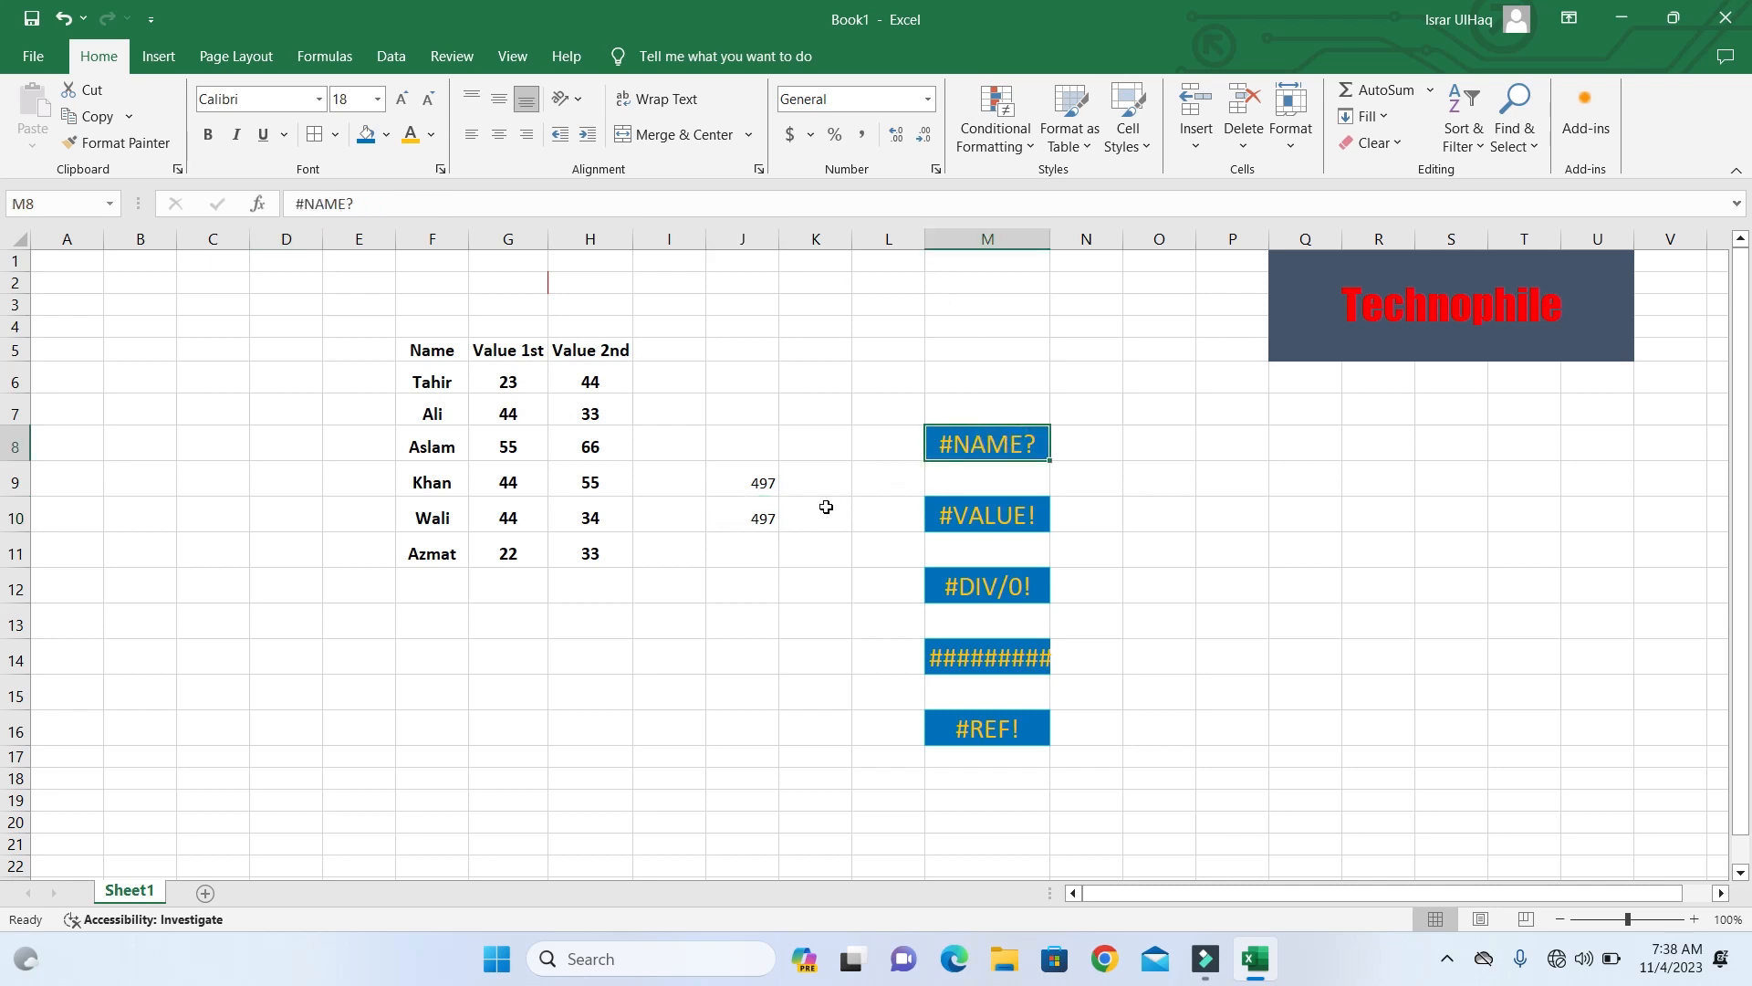
click(765, 490)
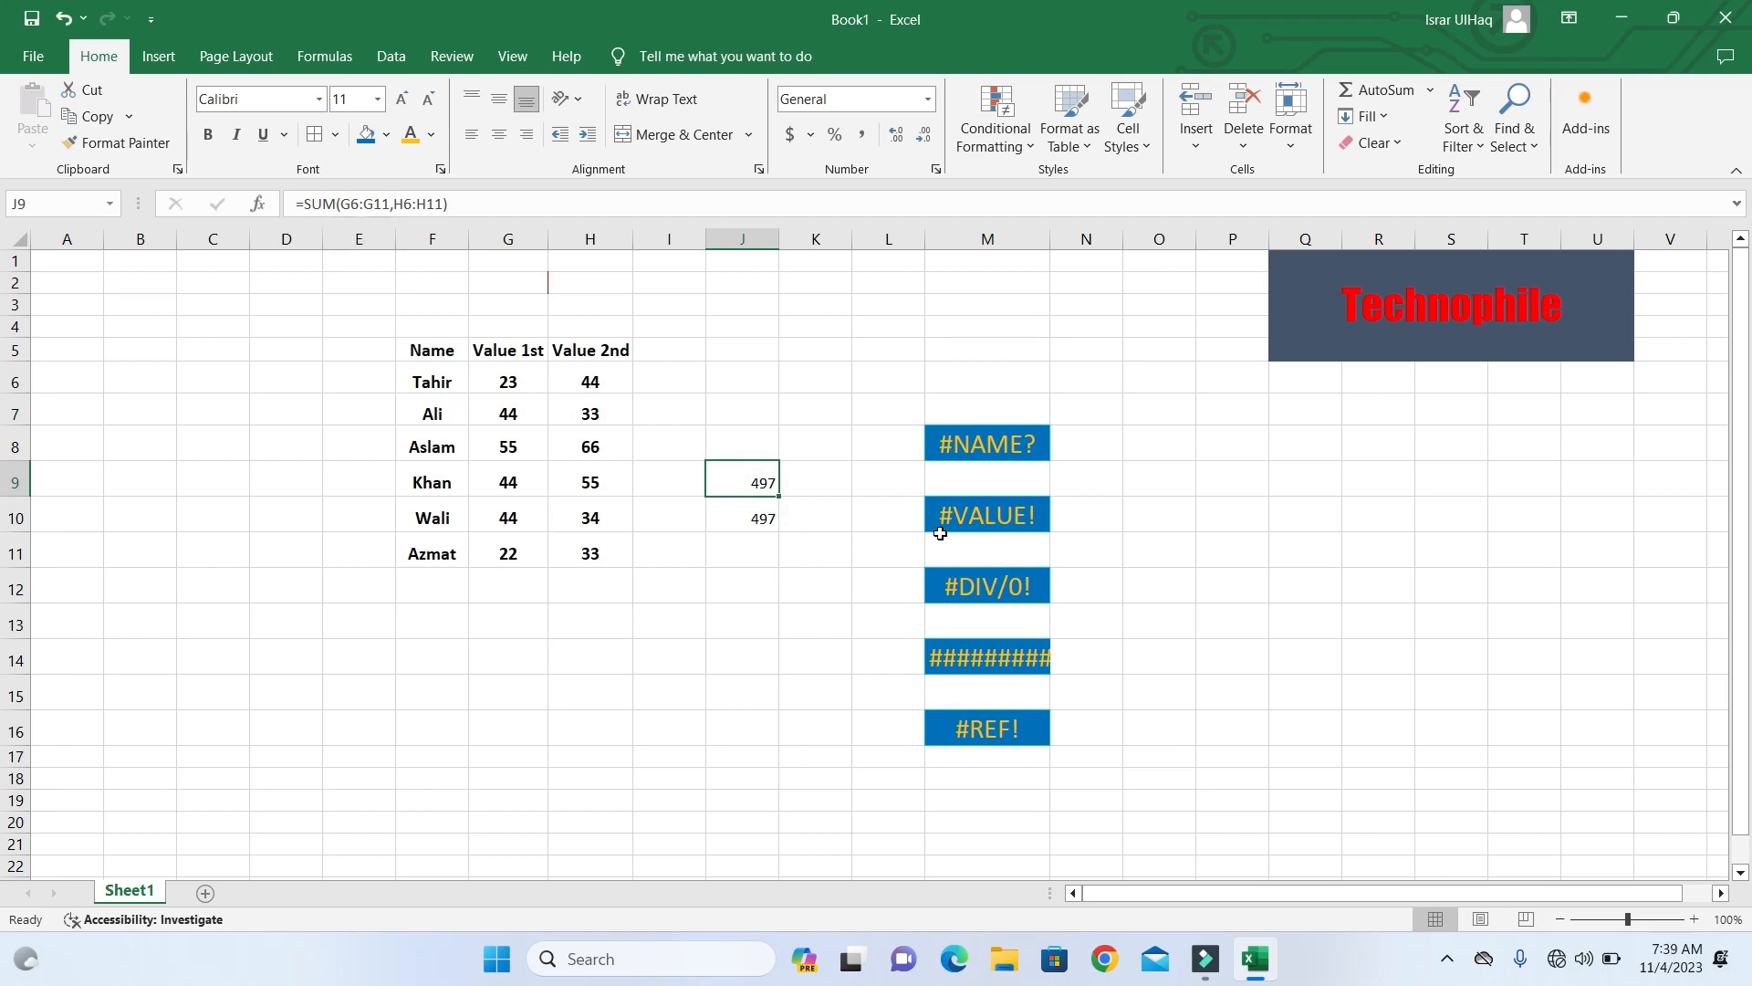
Step: Add the first row's two values in cell J12 with the formula =G6+H6
click(989, 519)
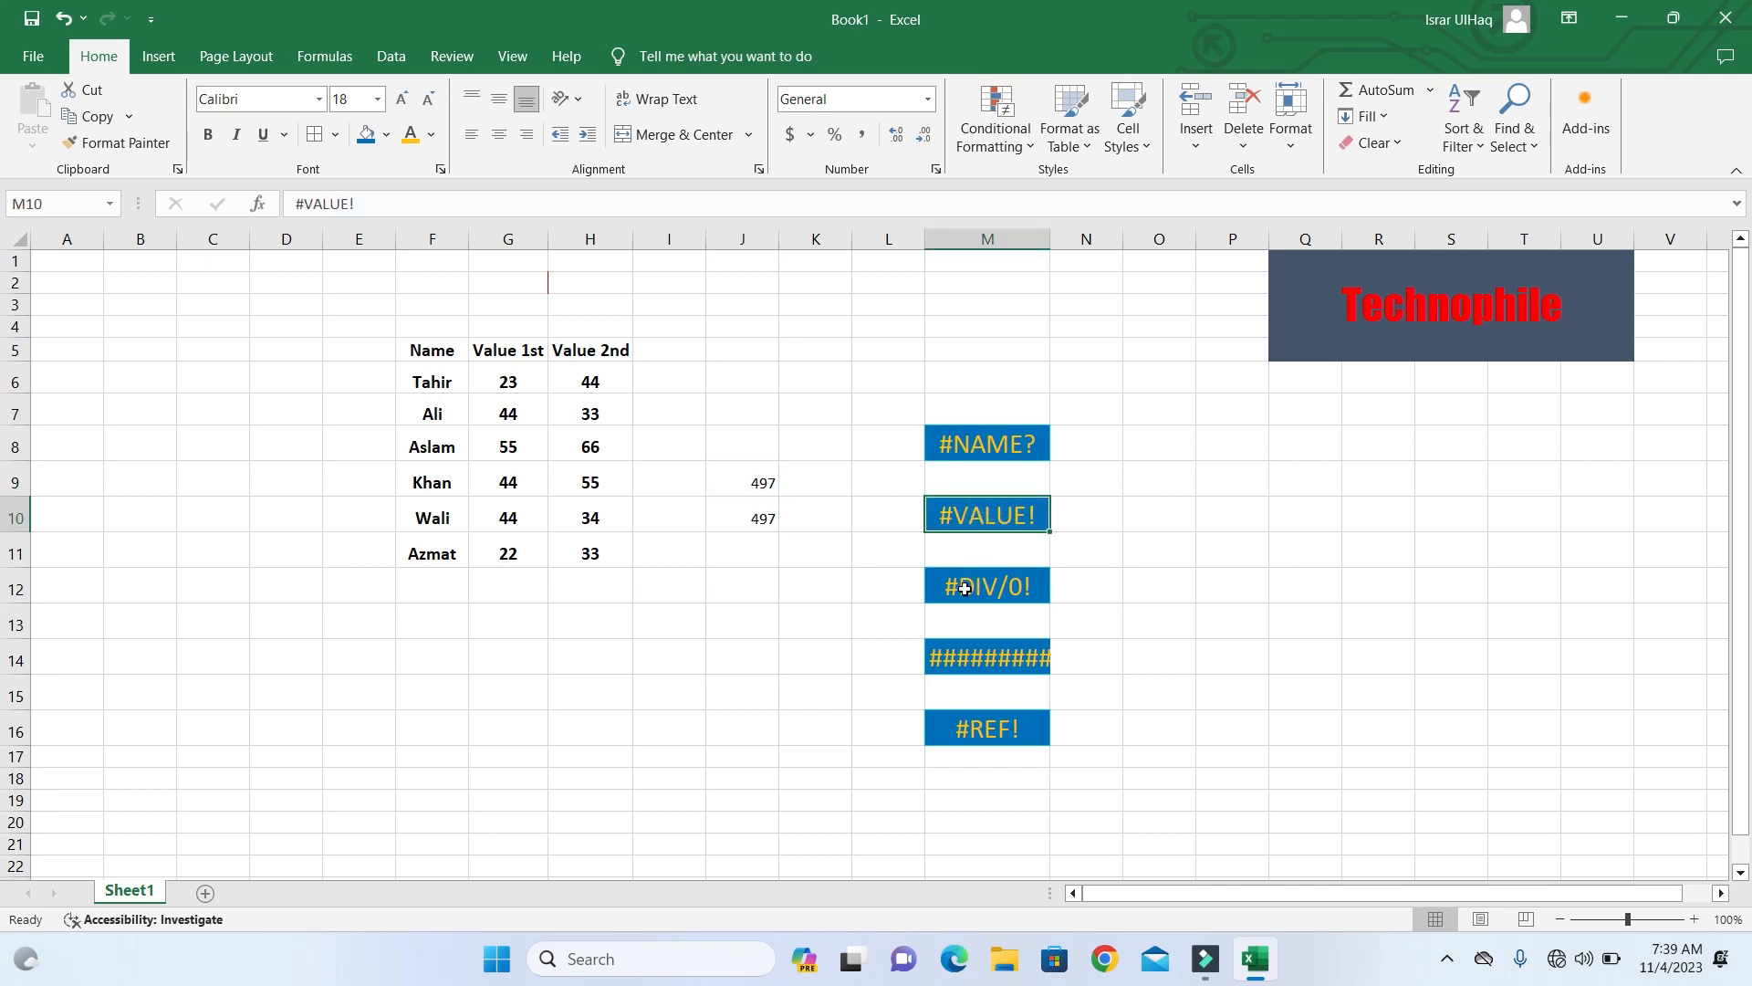
click(754, 593)
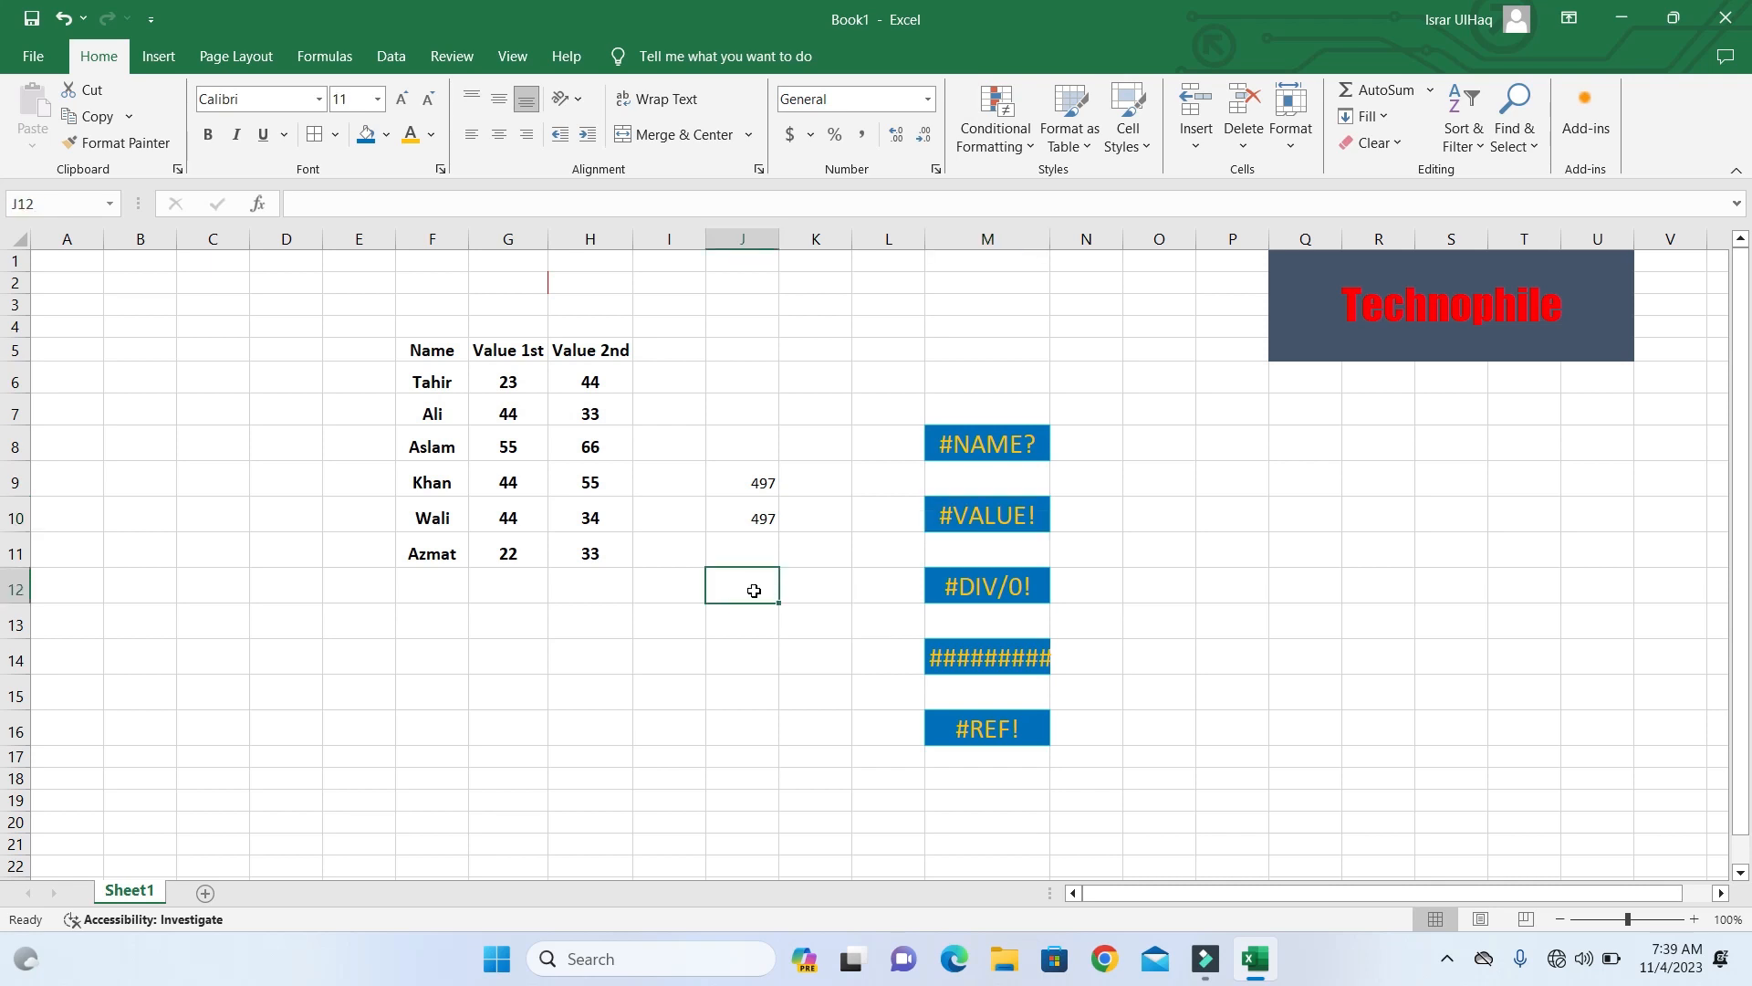
text(=)
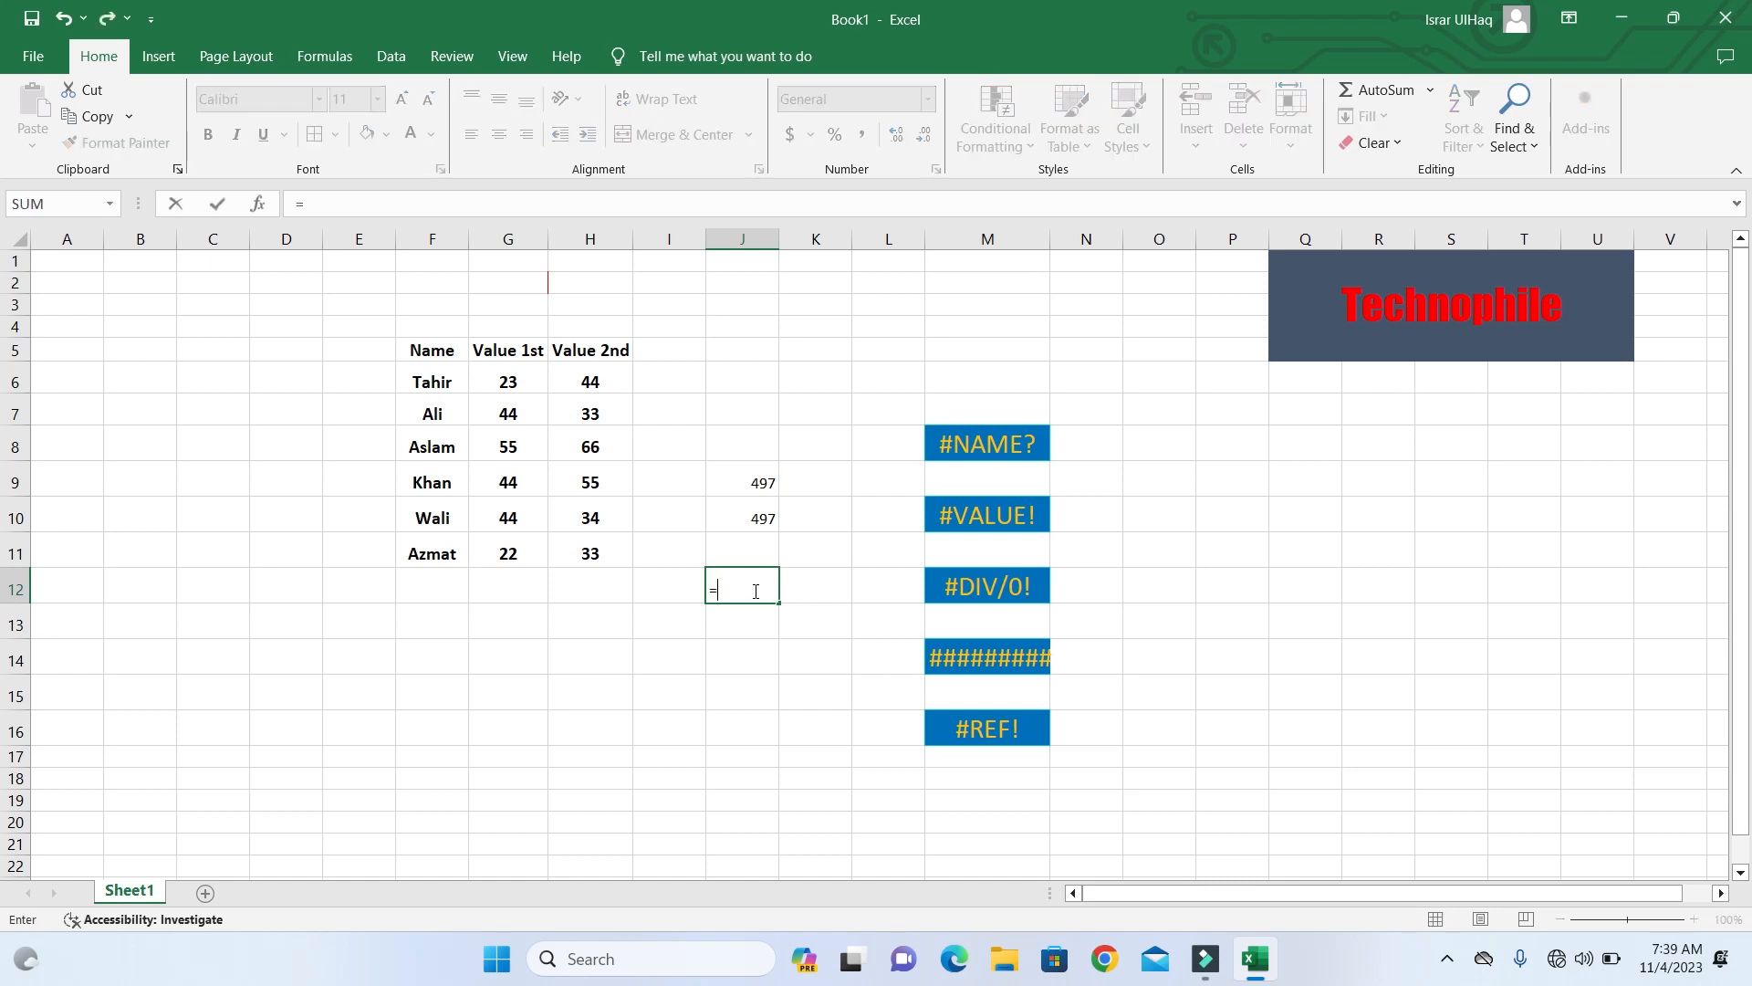
click(503, 380)
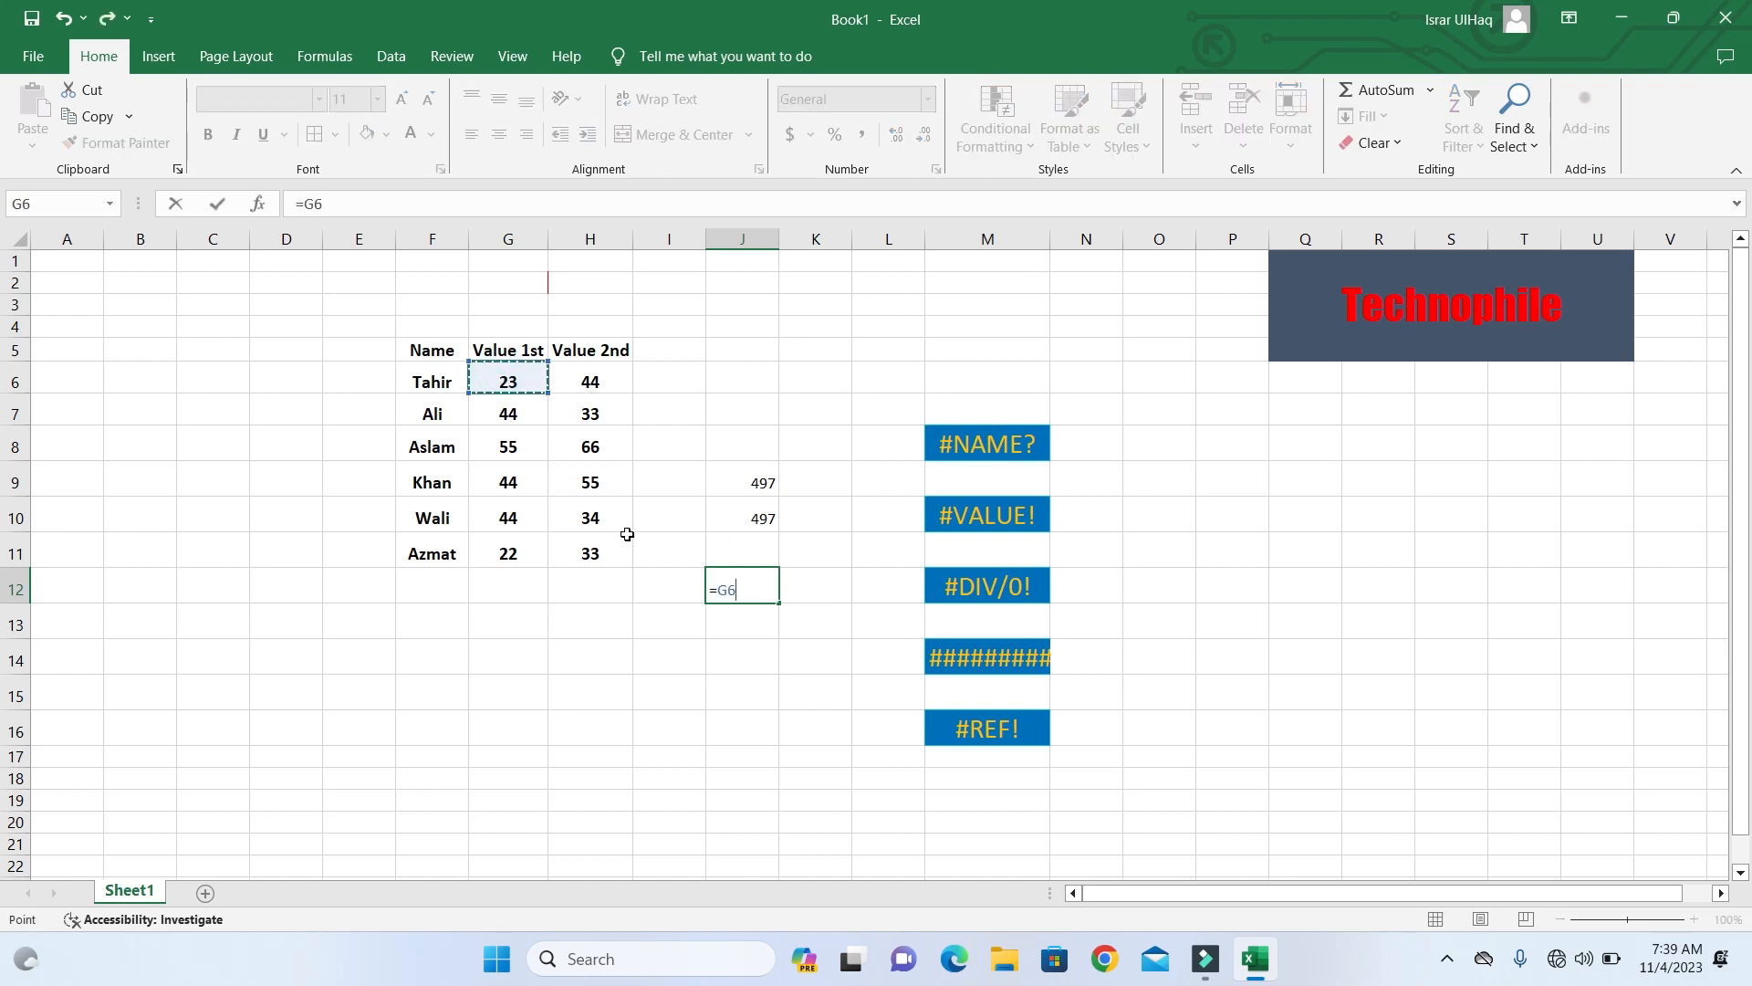
text(+)
click(589, 383)
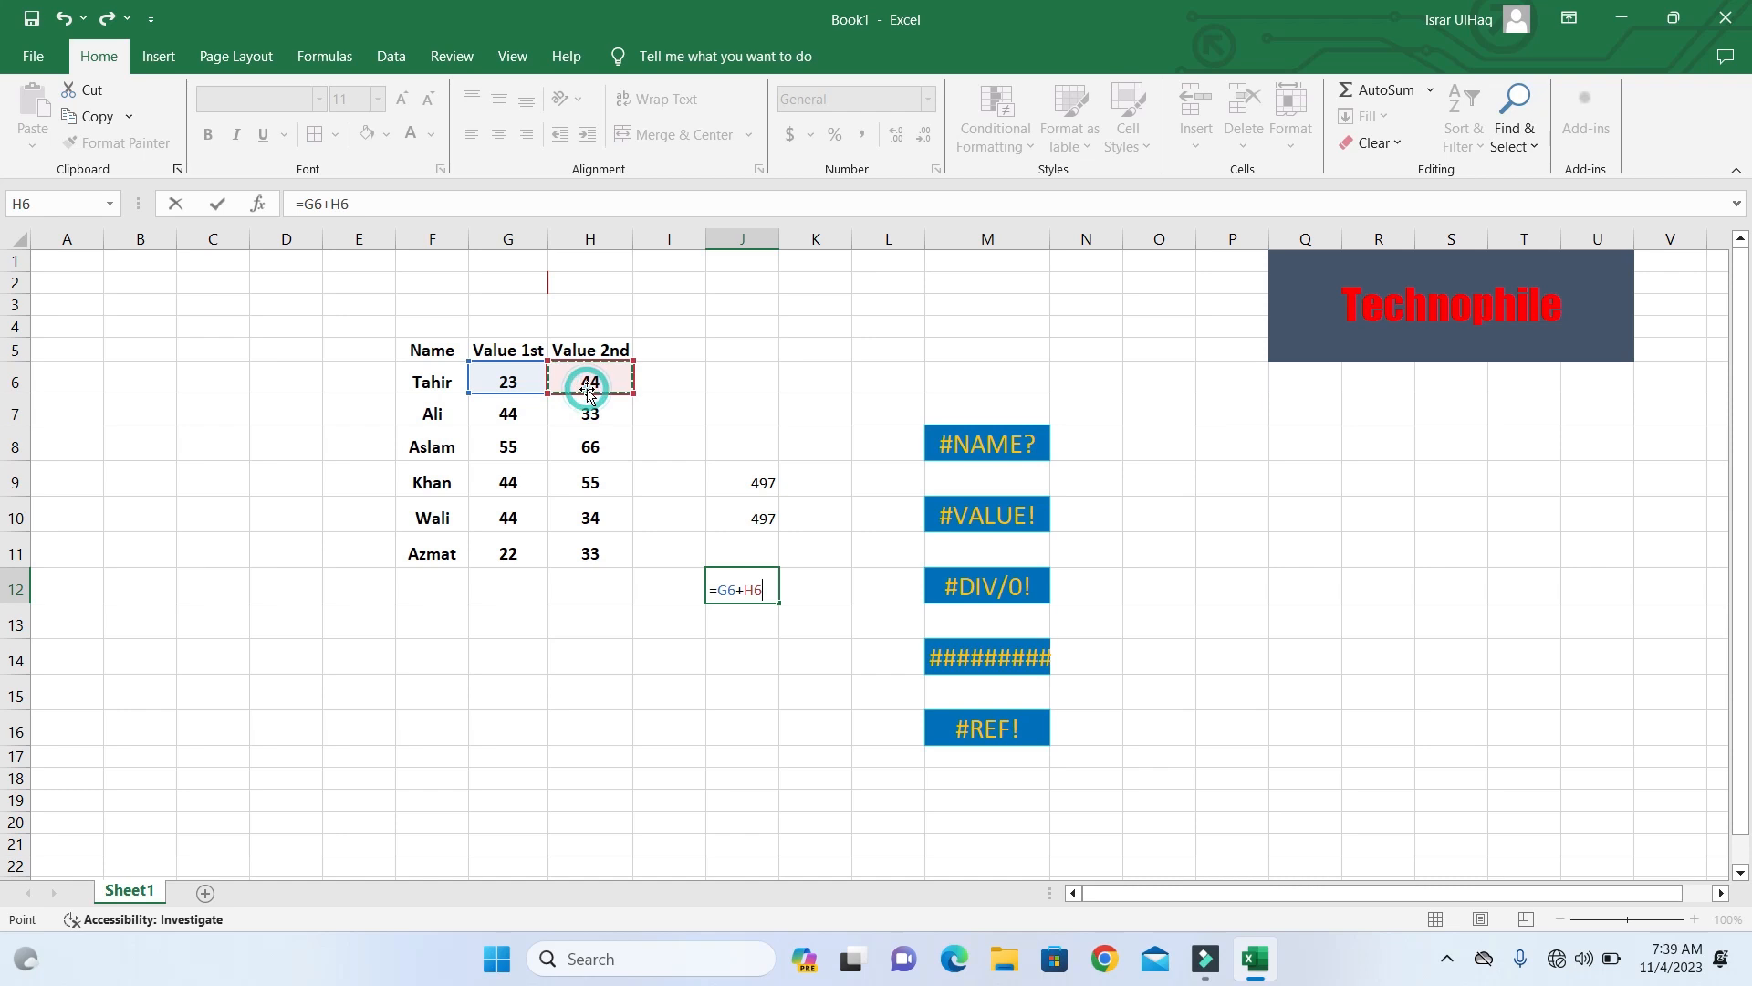
key(Return)
click(756, 584)
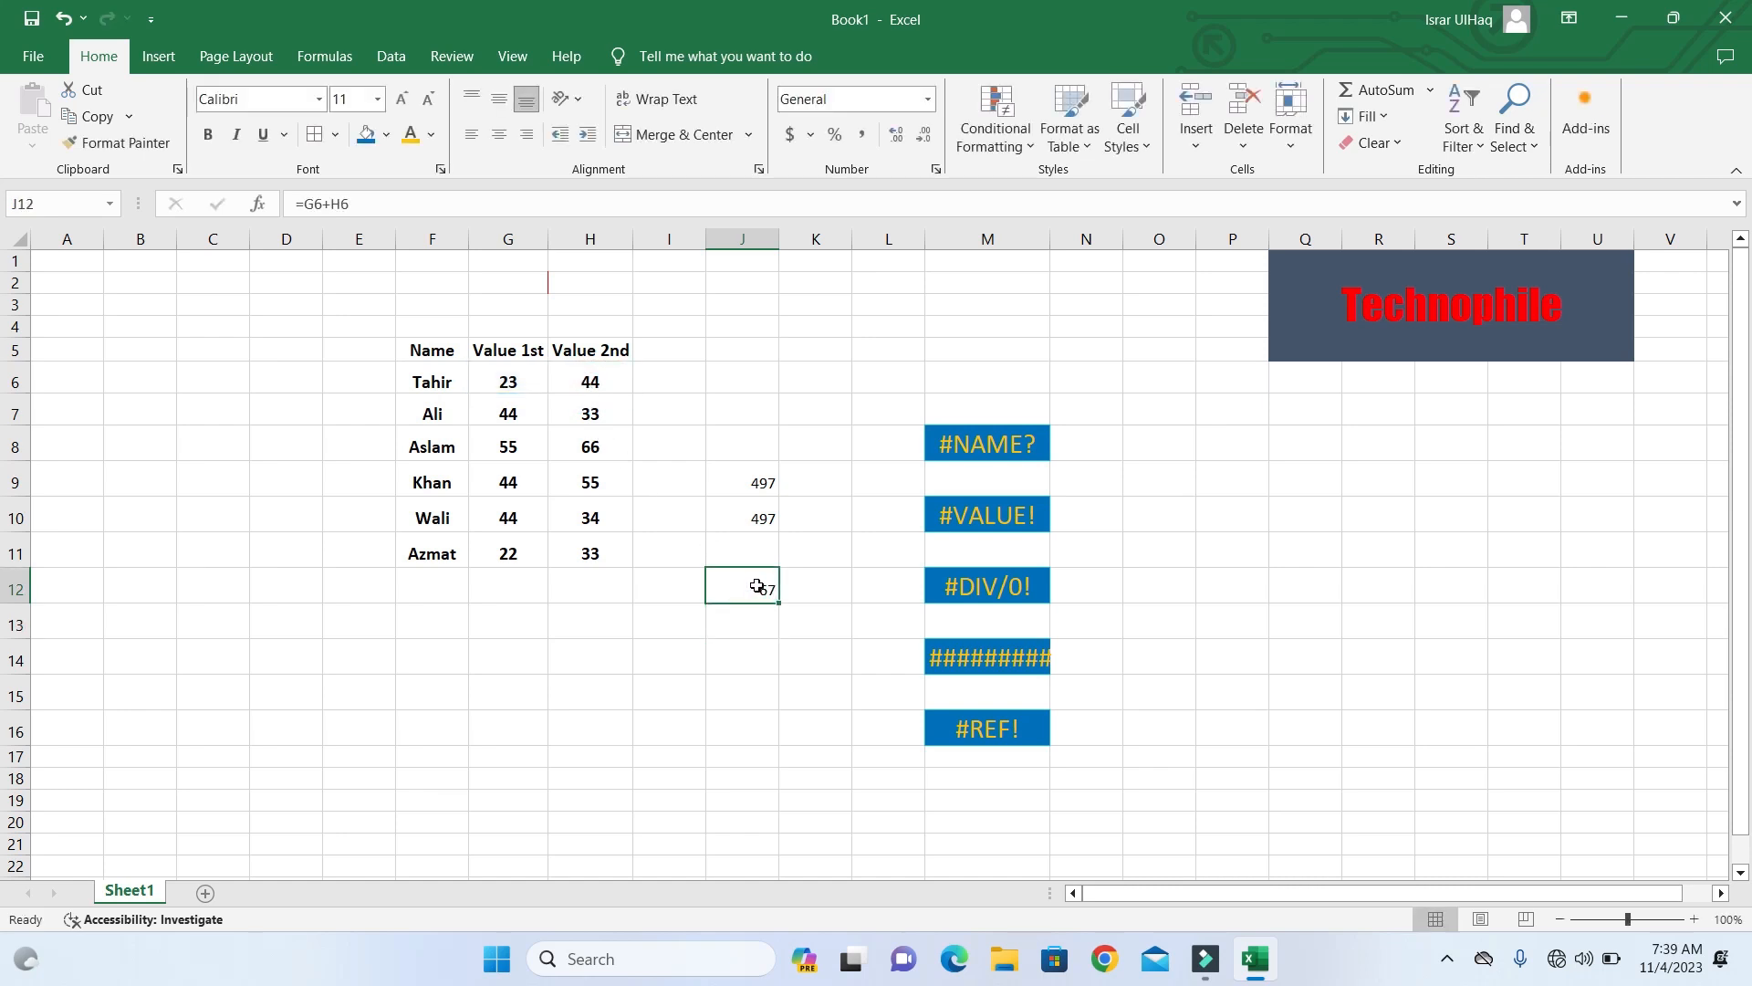
Step: Enter the formula =G6+F6 in cell J13 to add a number to a text cell
click(730, 622)
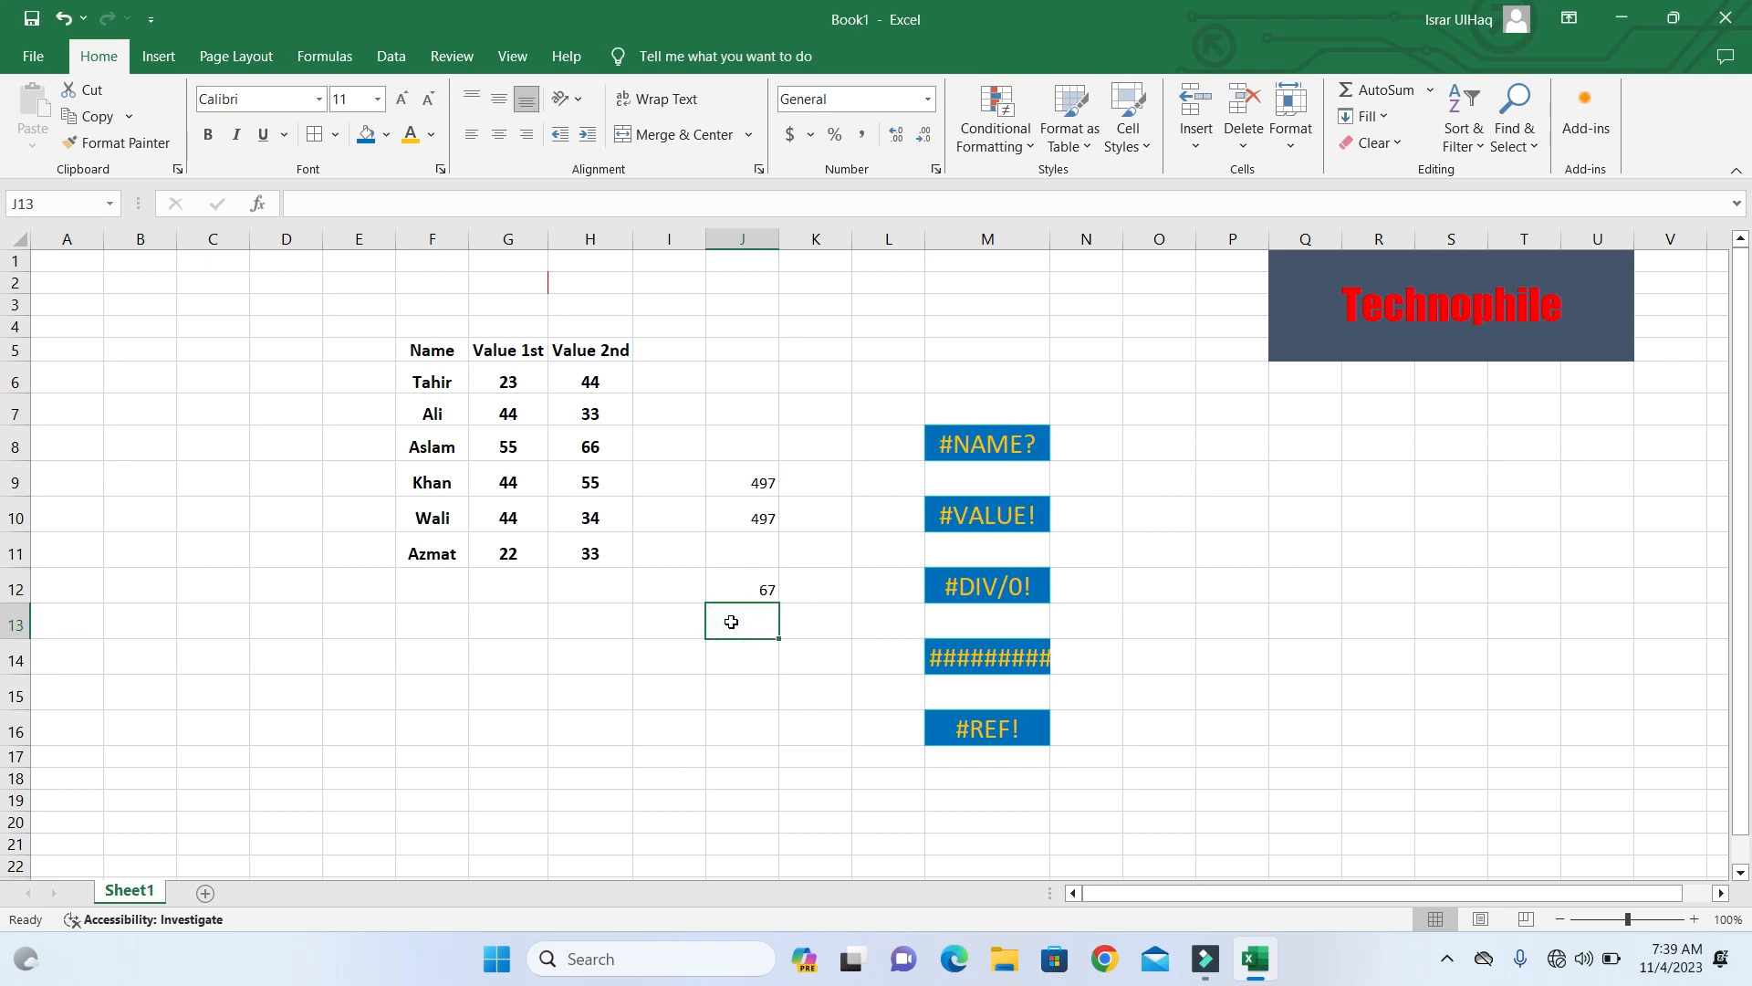
text(=)
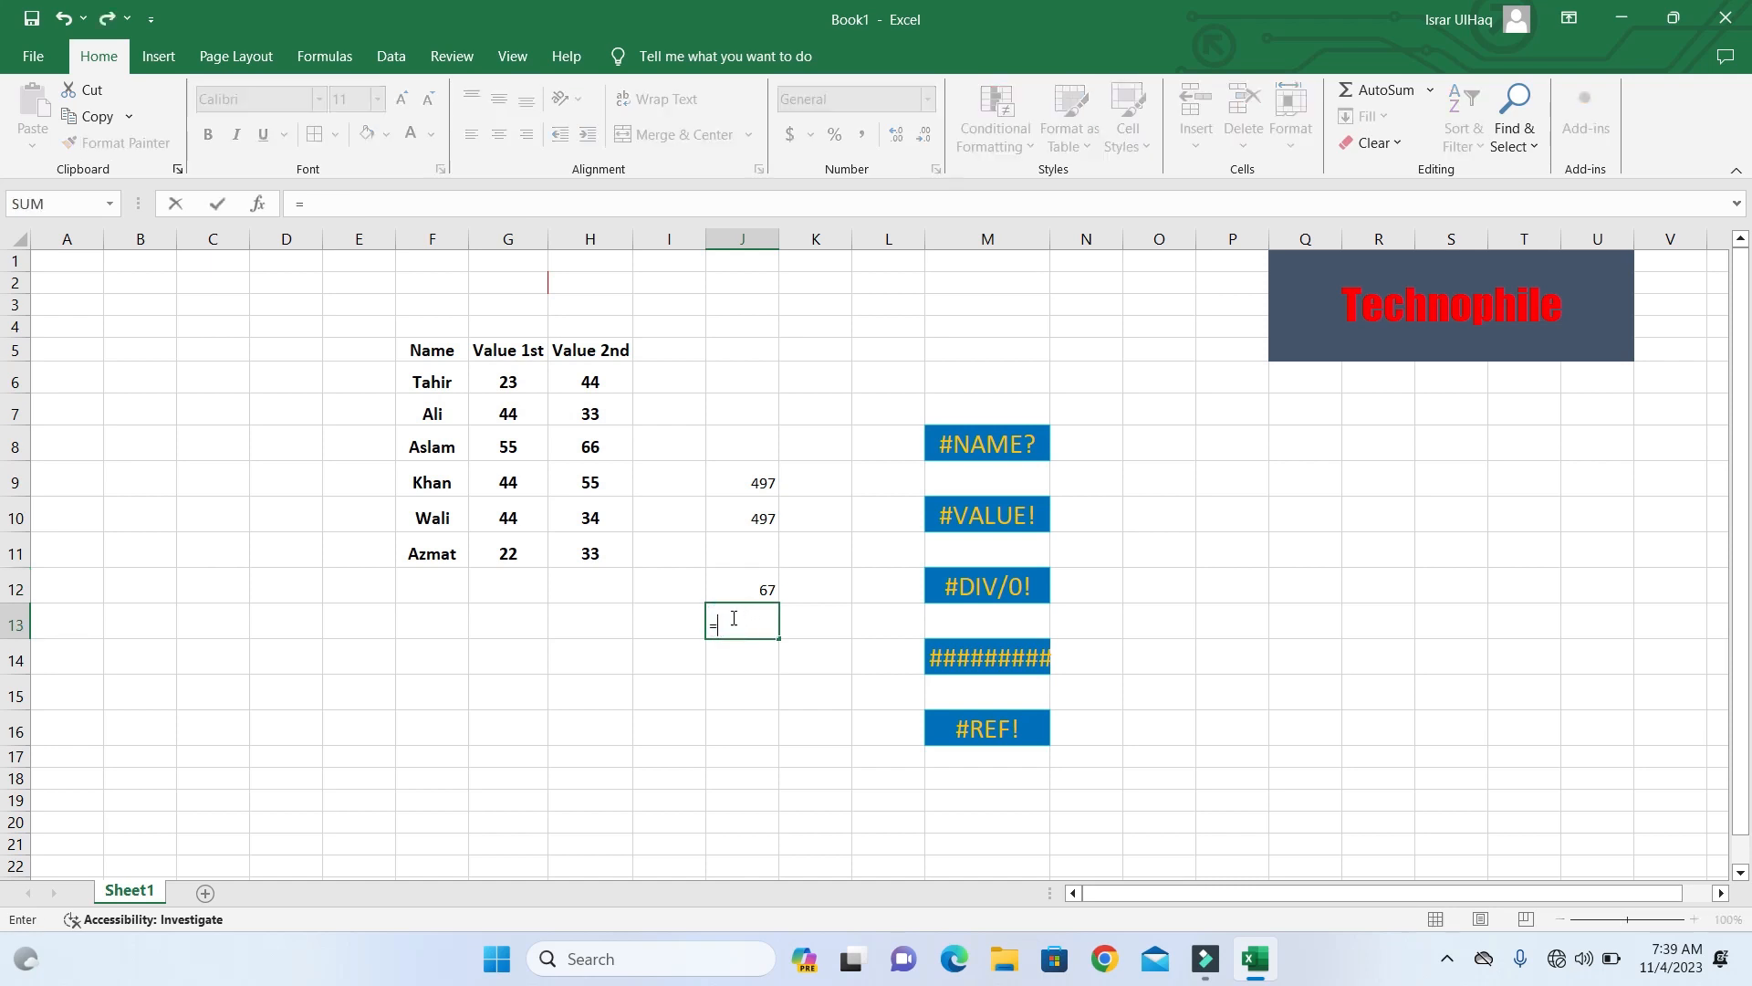
click(508, 382)
text(+)
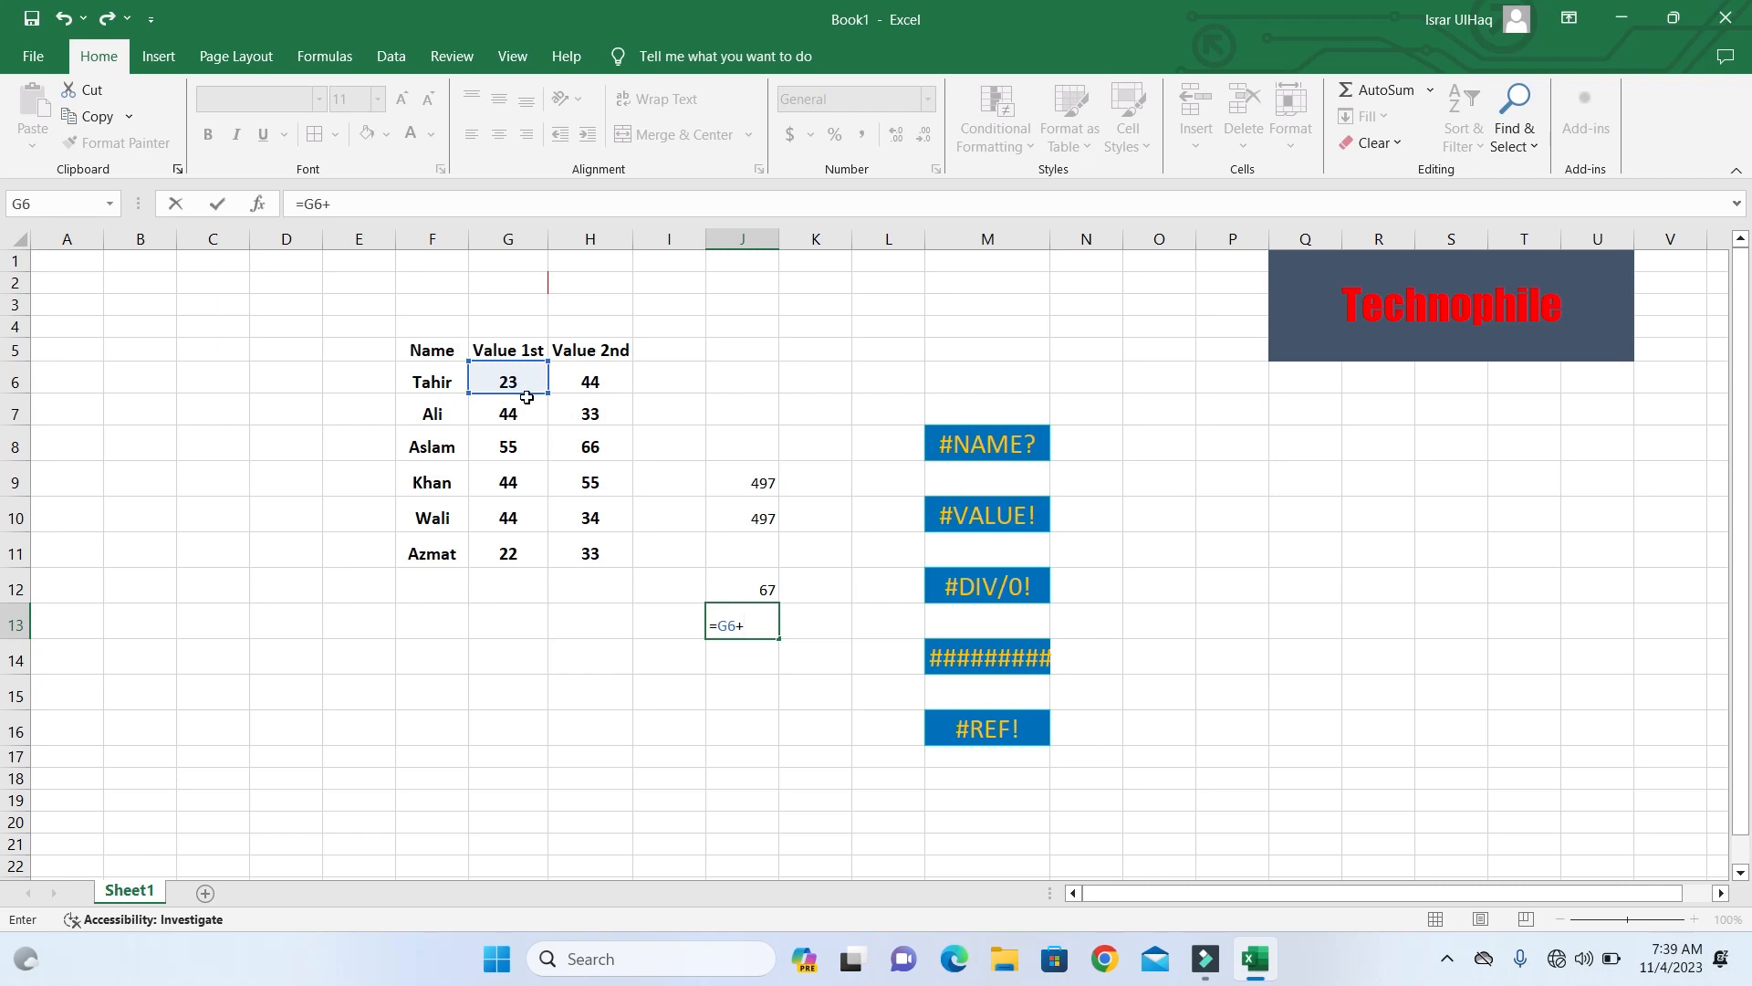
click(415, 395)
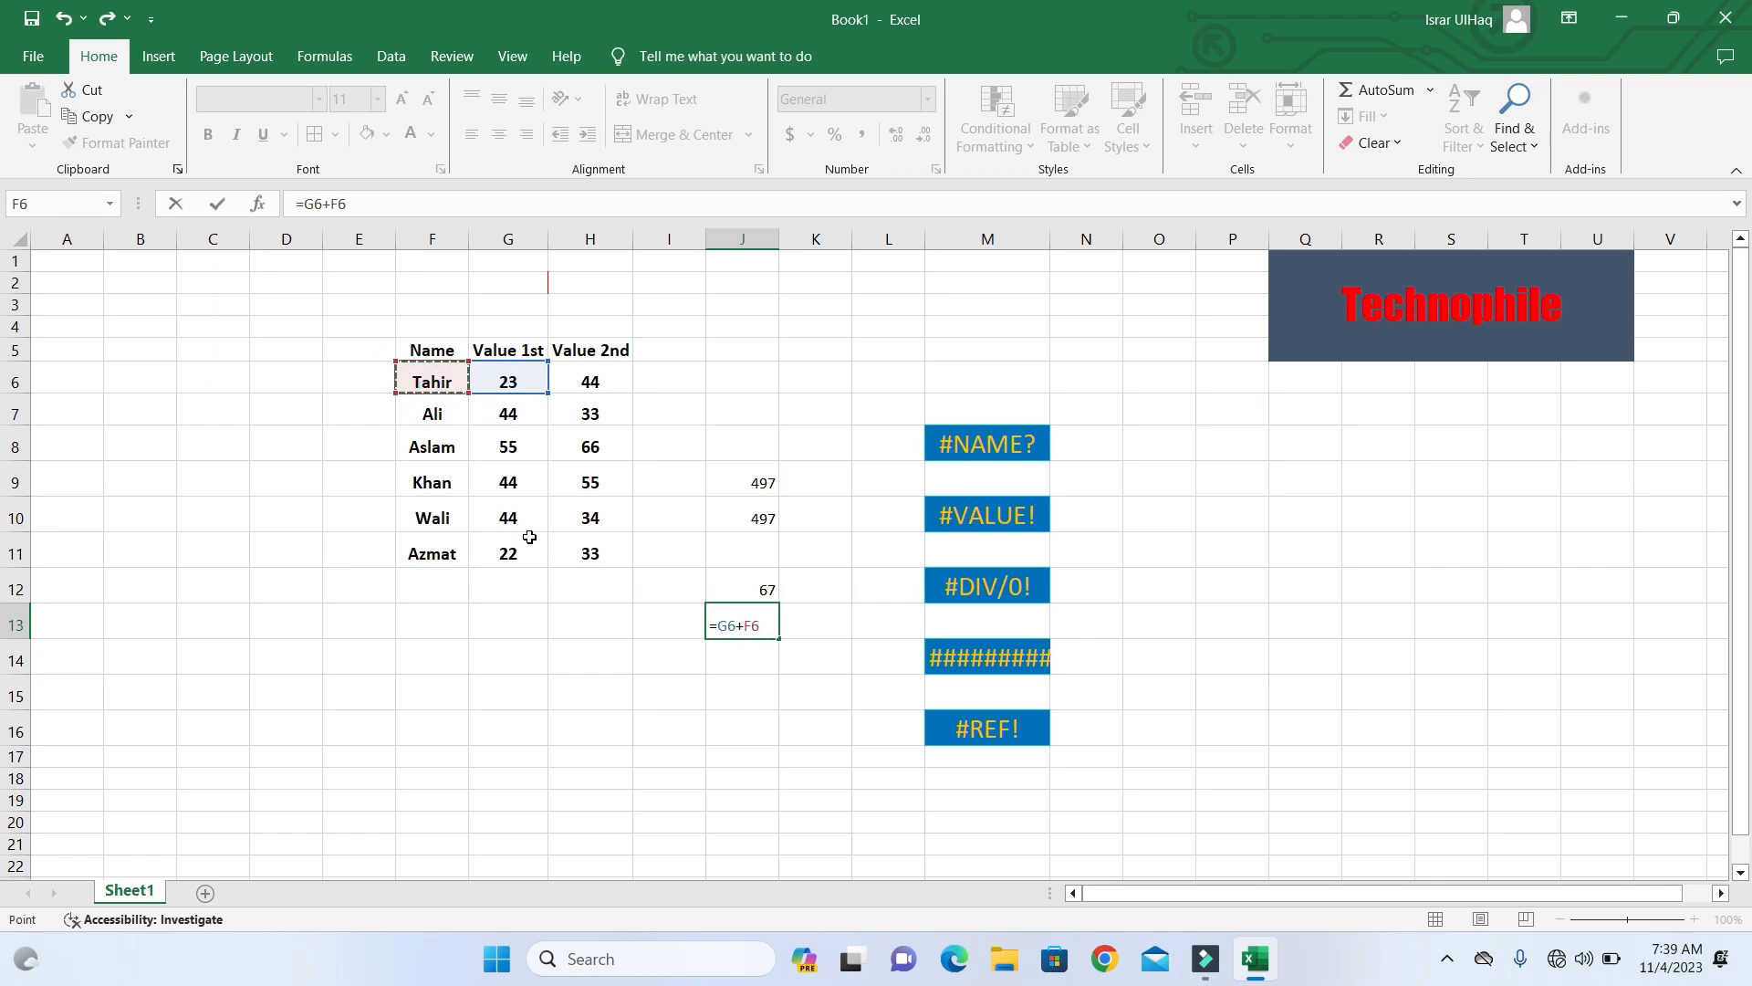
key(Return)
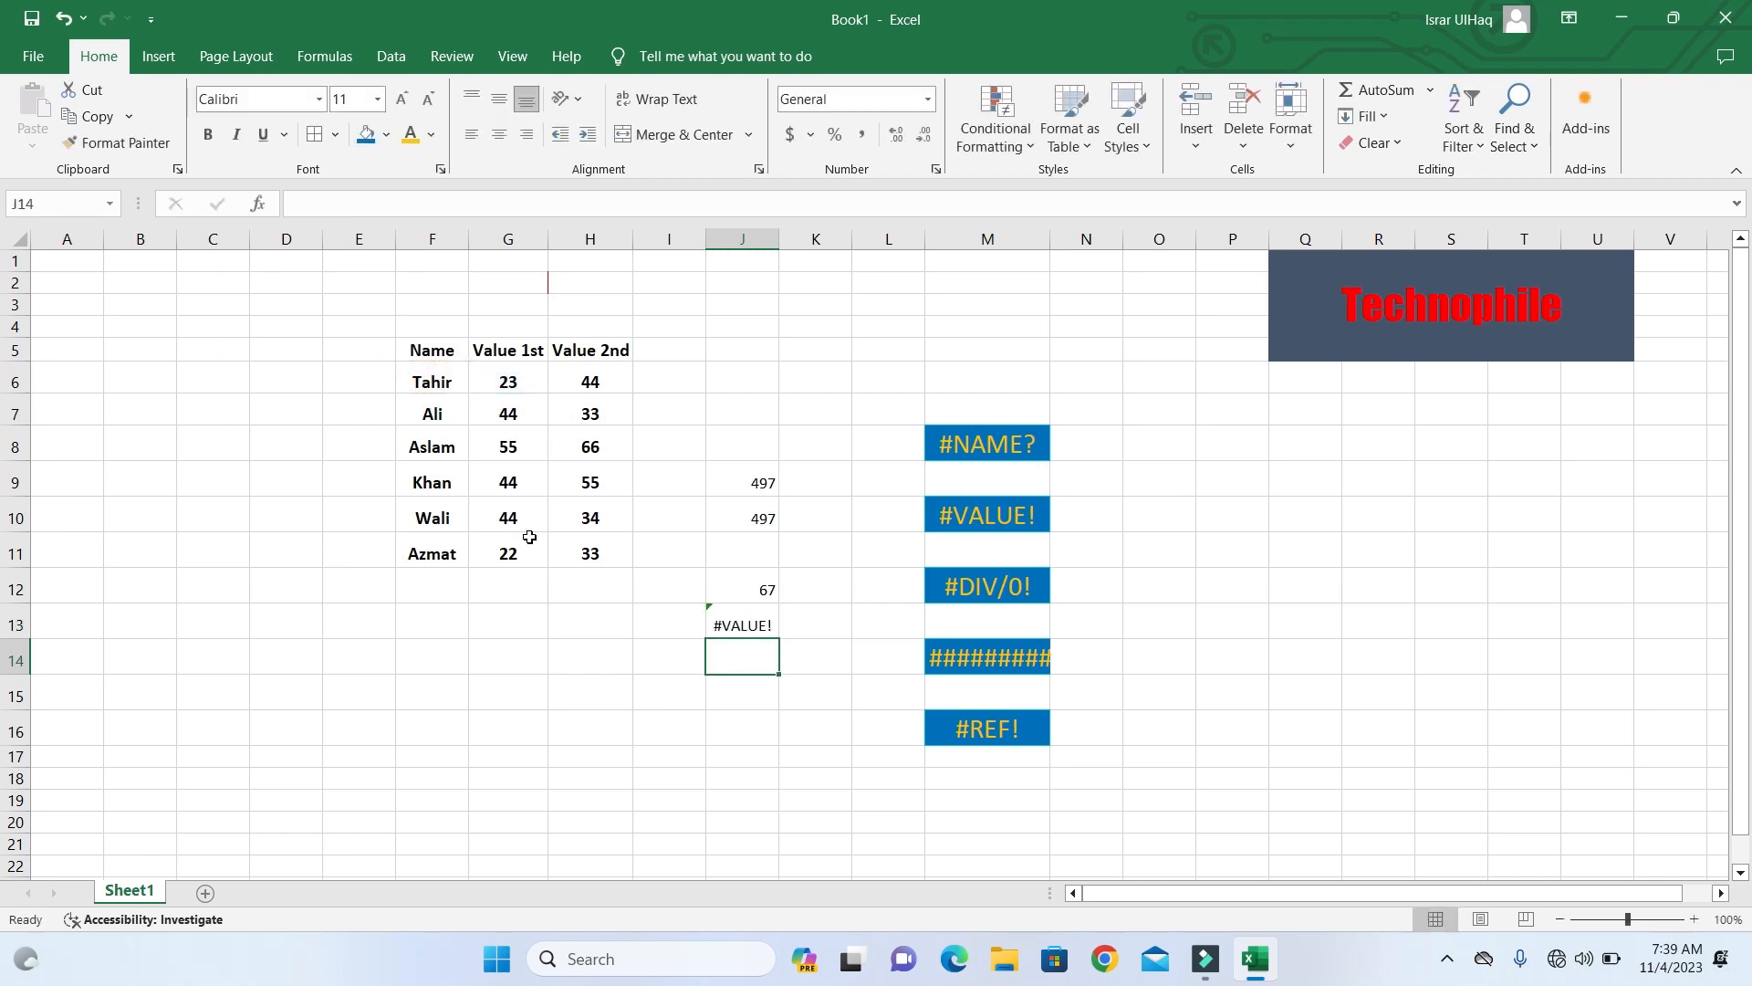
Step: Compare cell J13 with the #VALUE! label and inspect the cell references in its formula
click(759, 625)
click(976, 520)
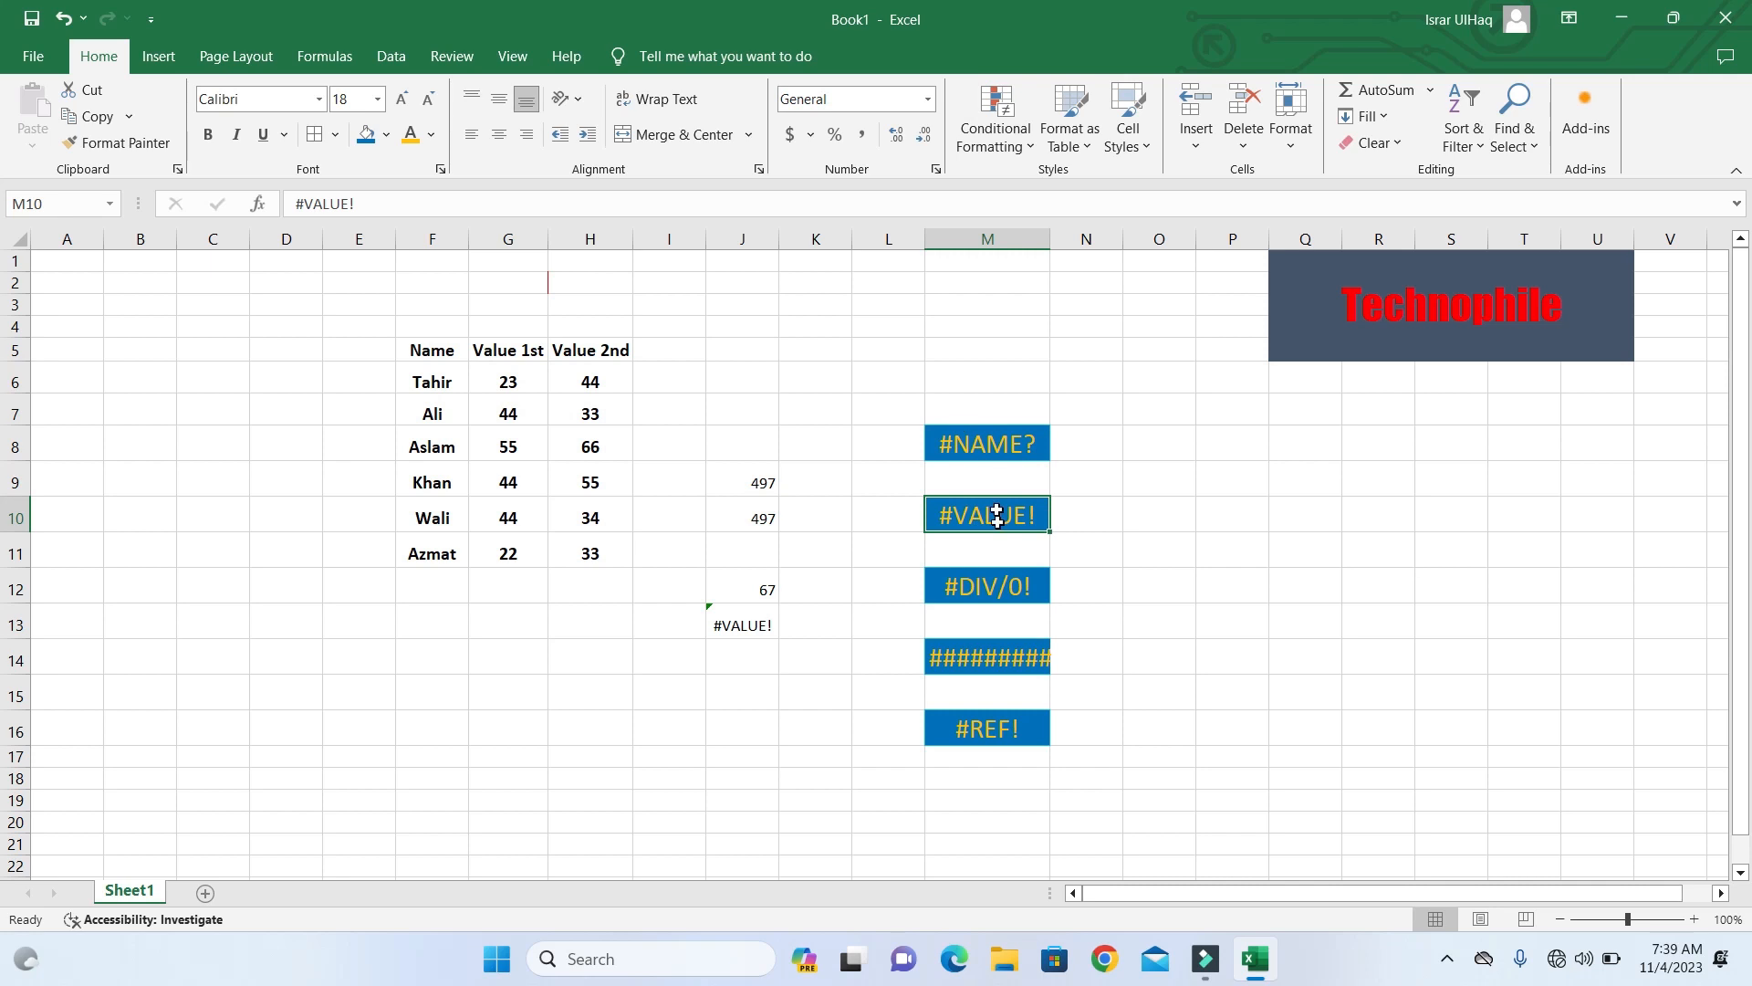
click(994, 516)
click(756, 629)
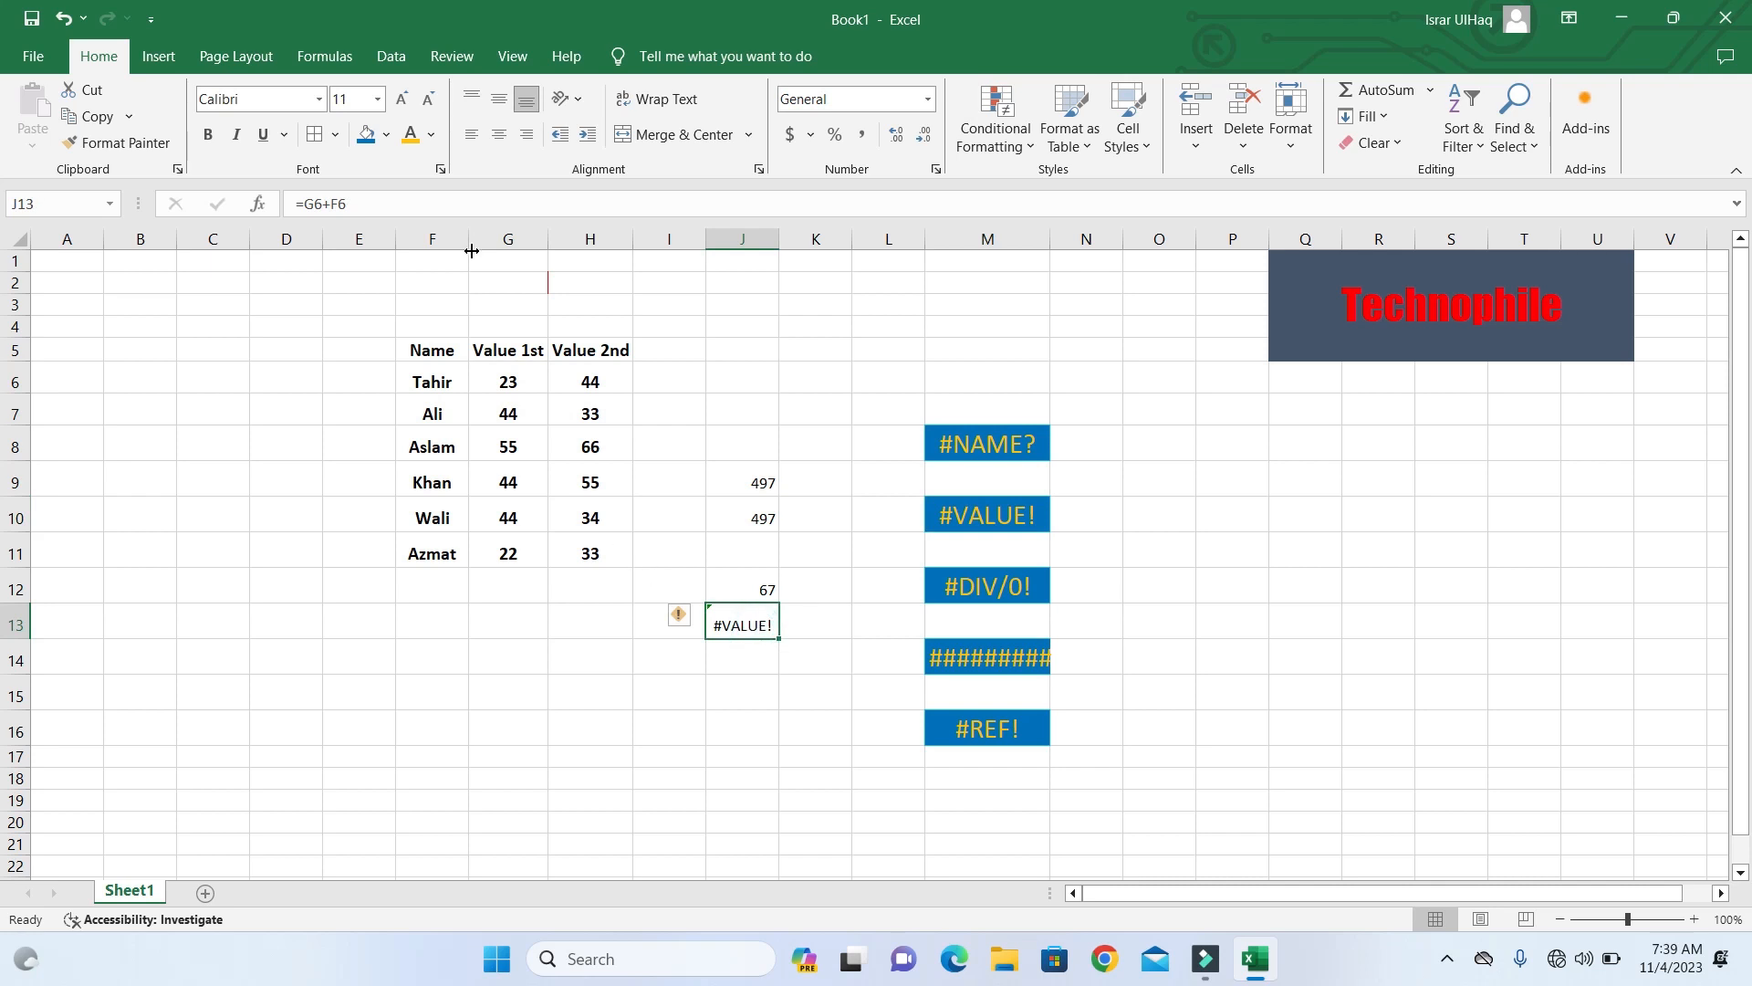
double_click(348, 203)
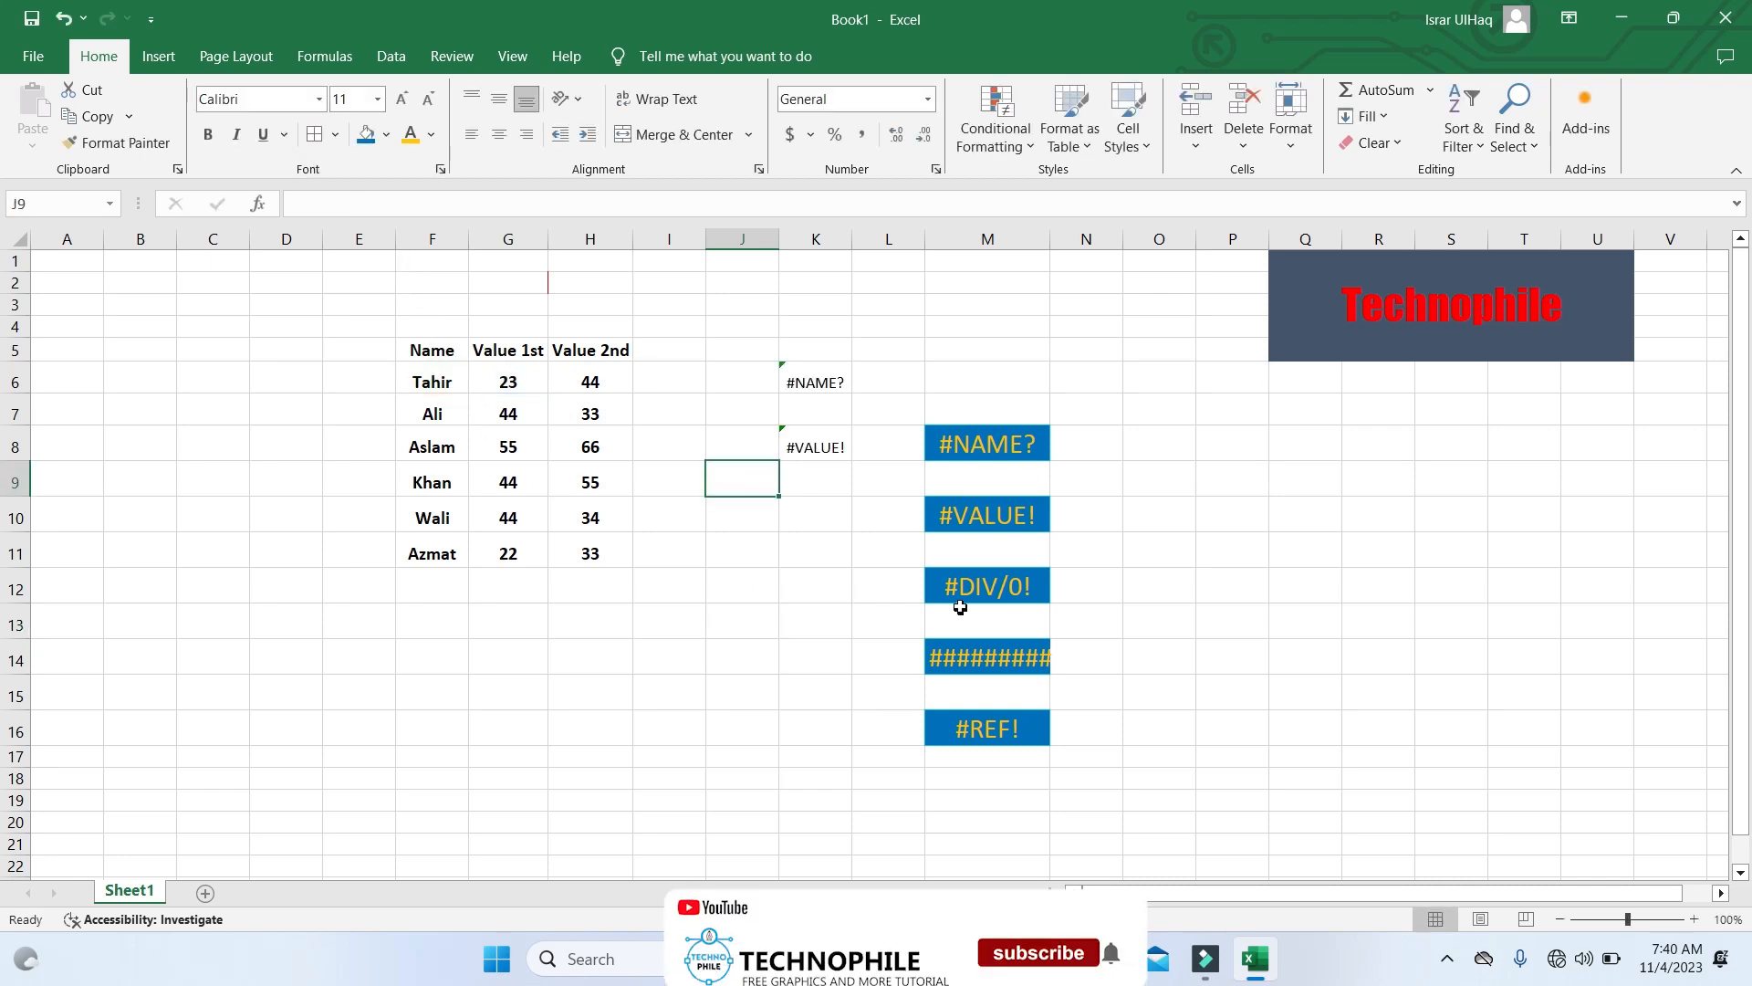
Step: Enter the formula =G8/0 in cell K12 to divide a table value by zero, and check the formula
click(984, 586)
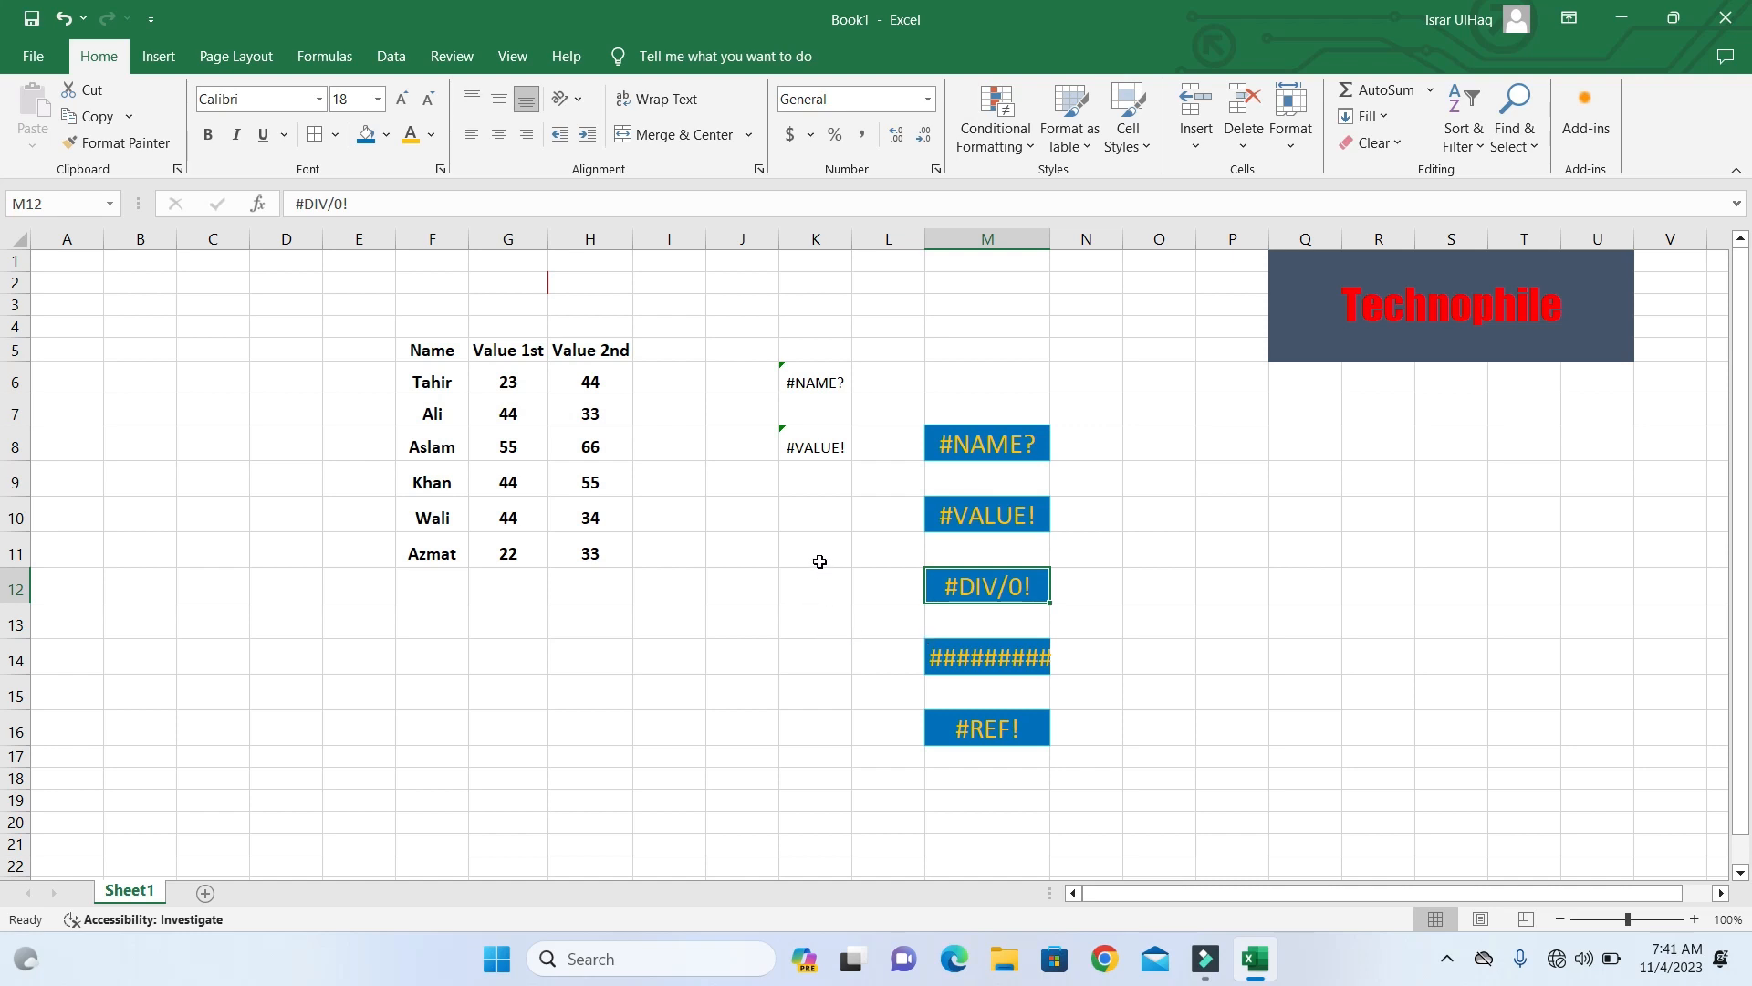
click(817, 592)
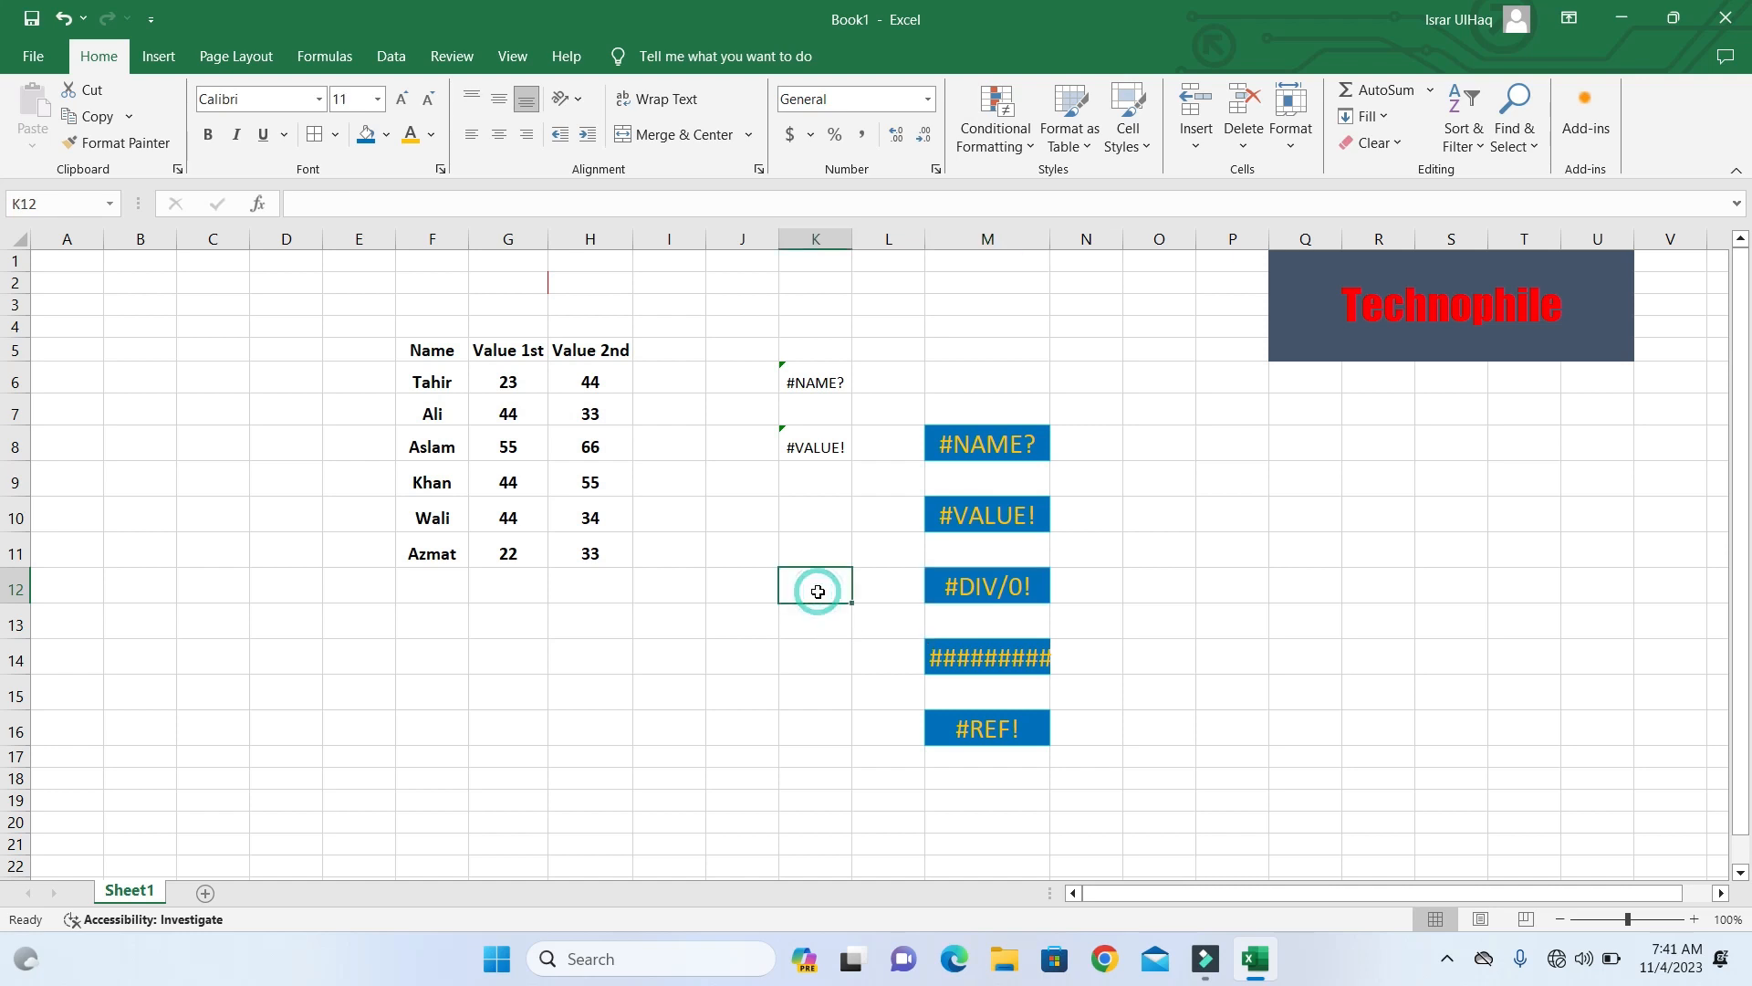
text(=)
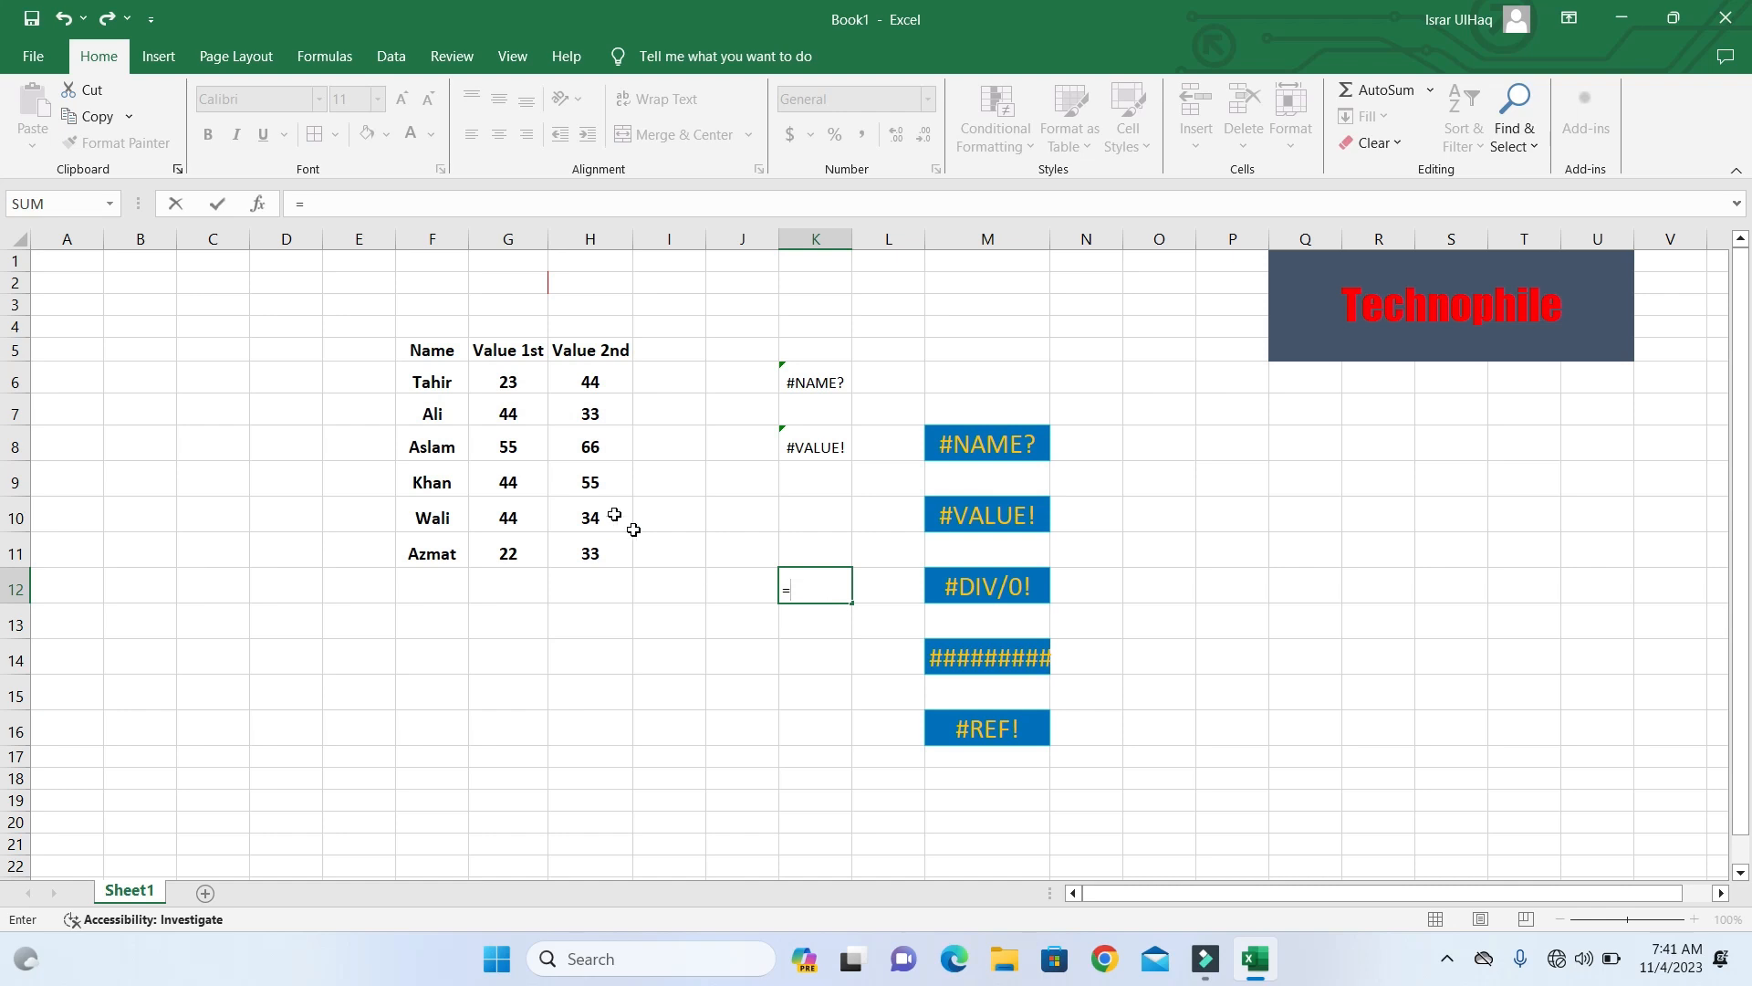
click(522, 438)
text(/)
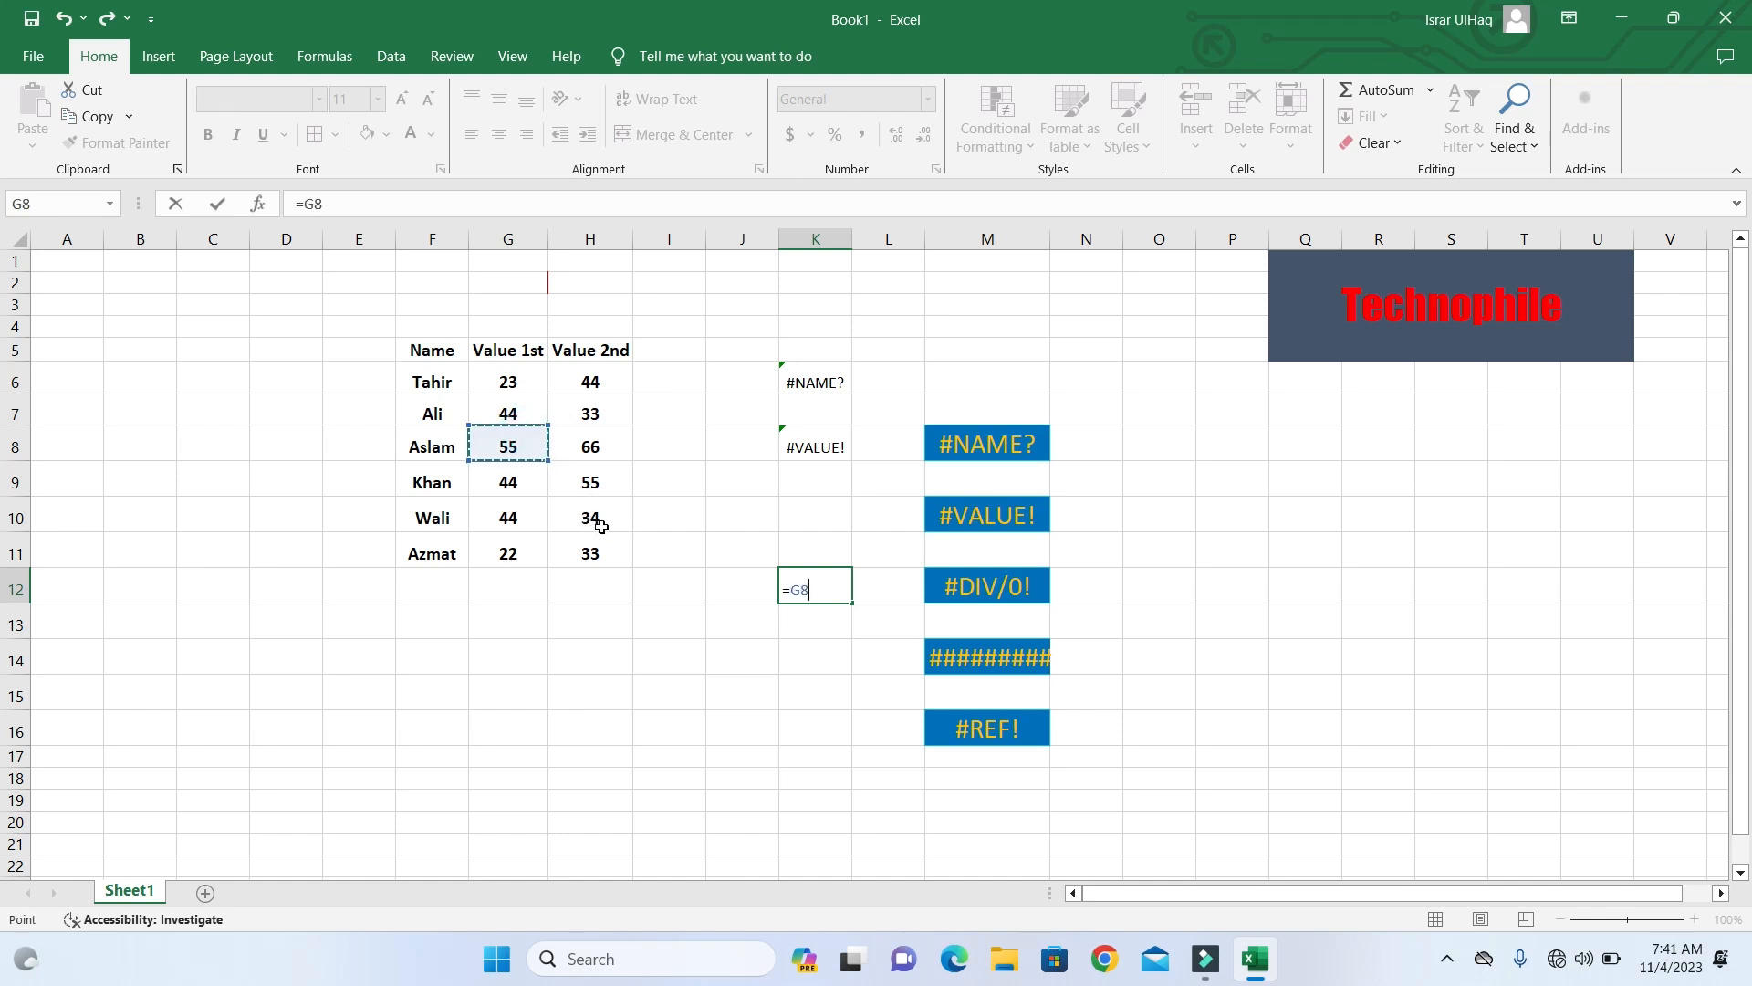
text(0)
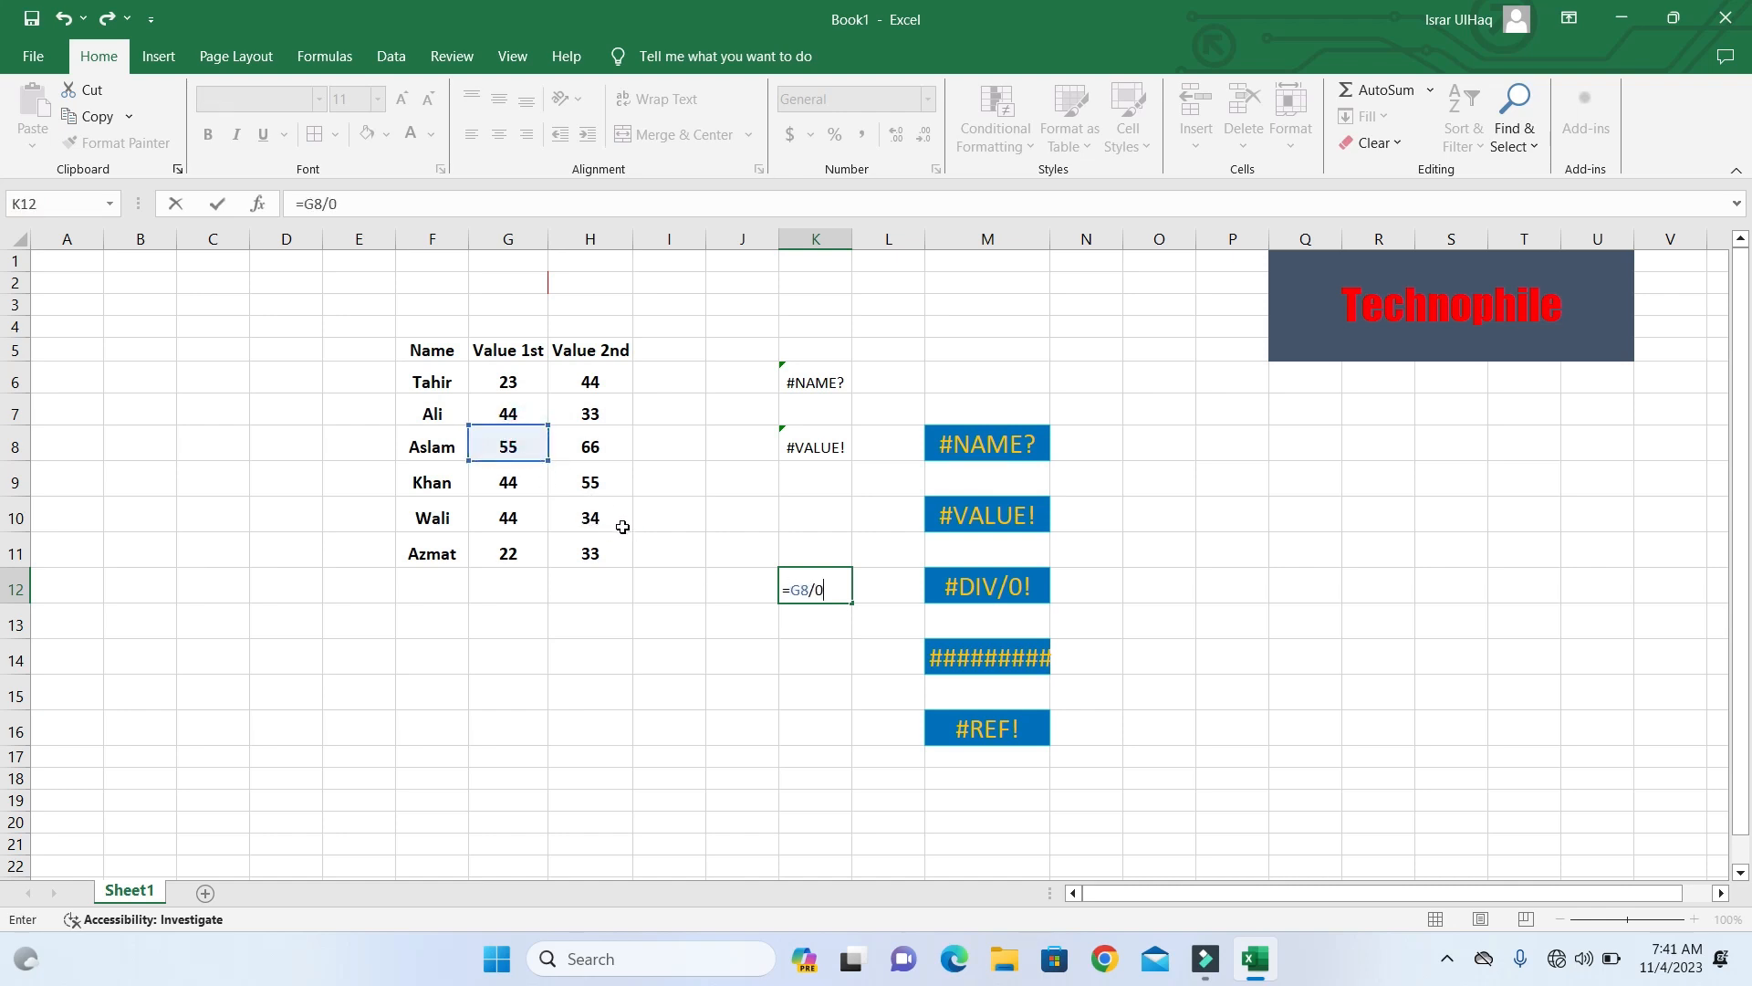
key(Return)
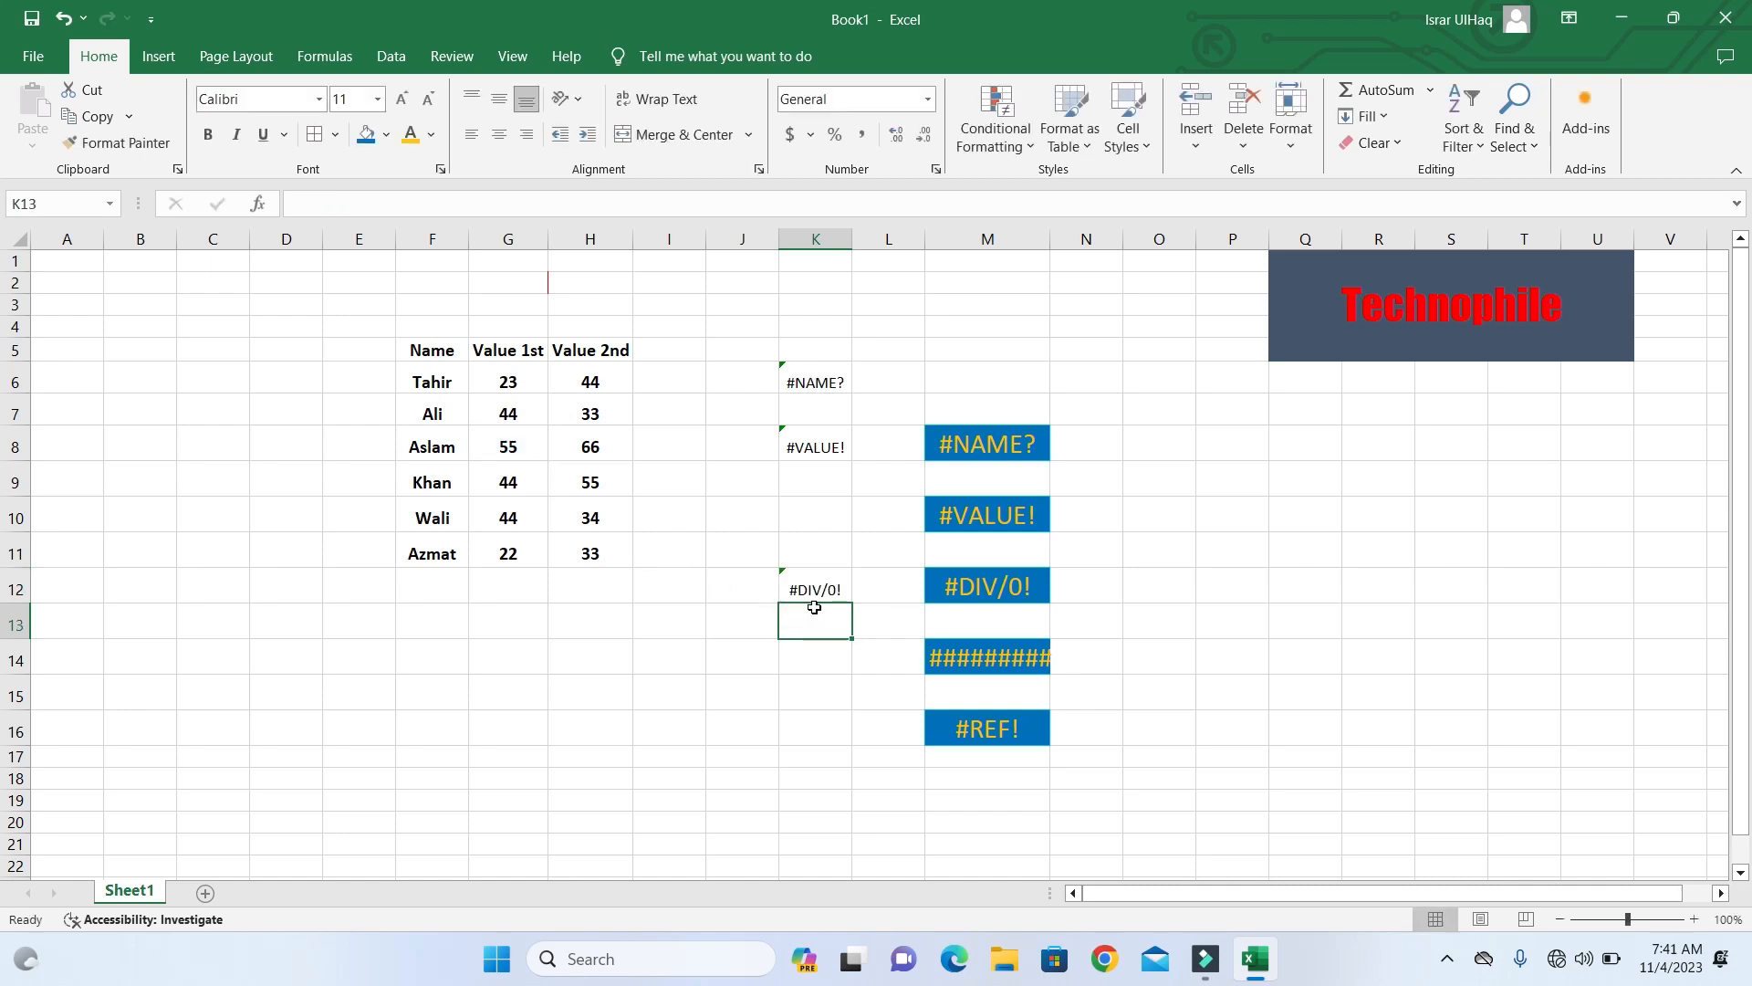
click(796, 588)
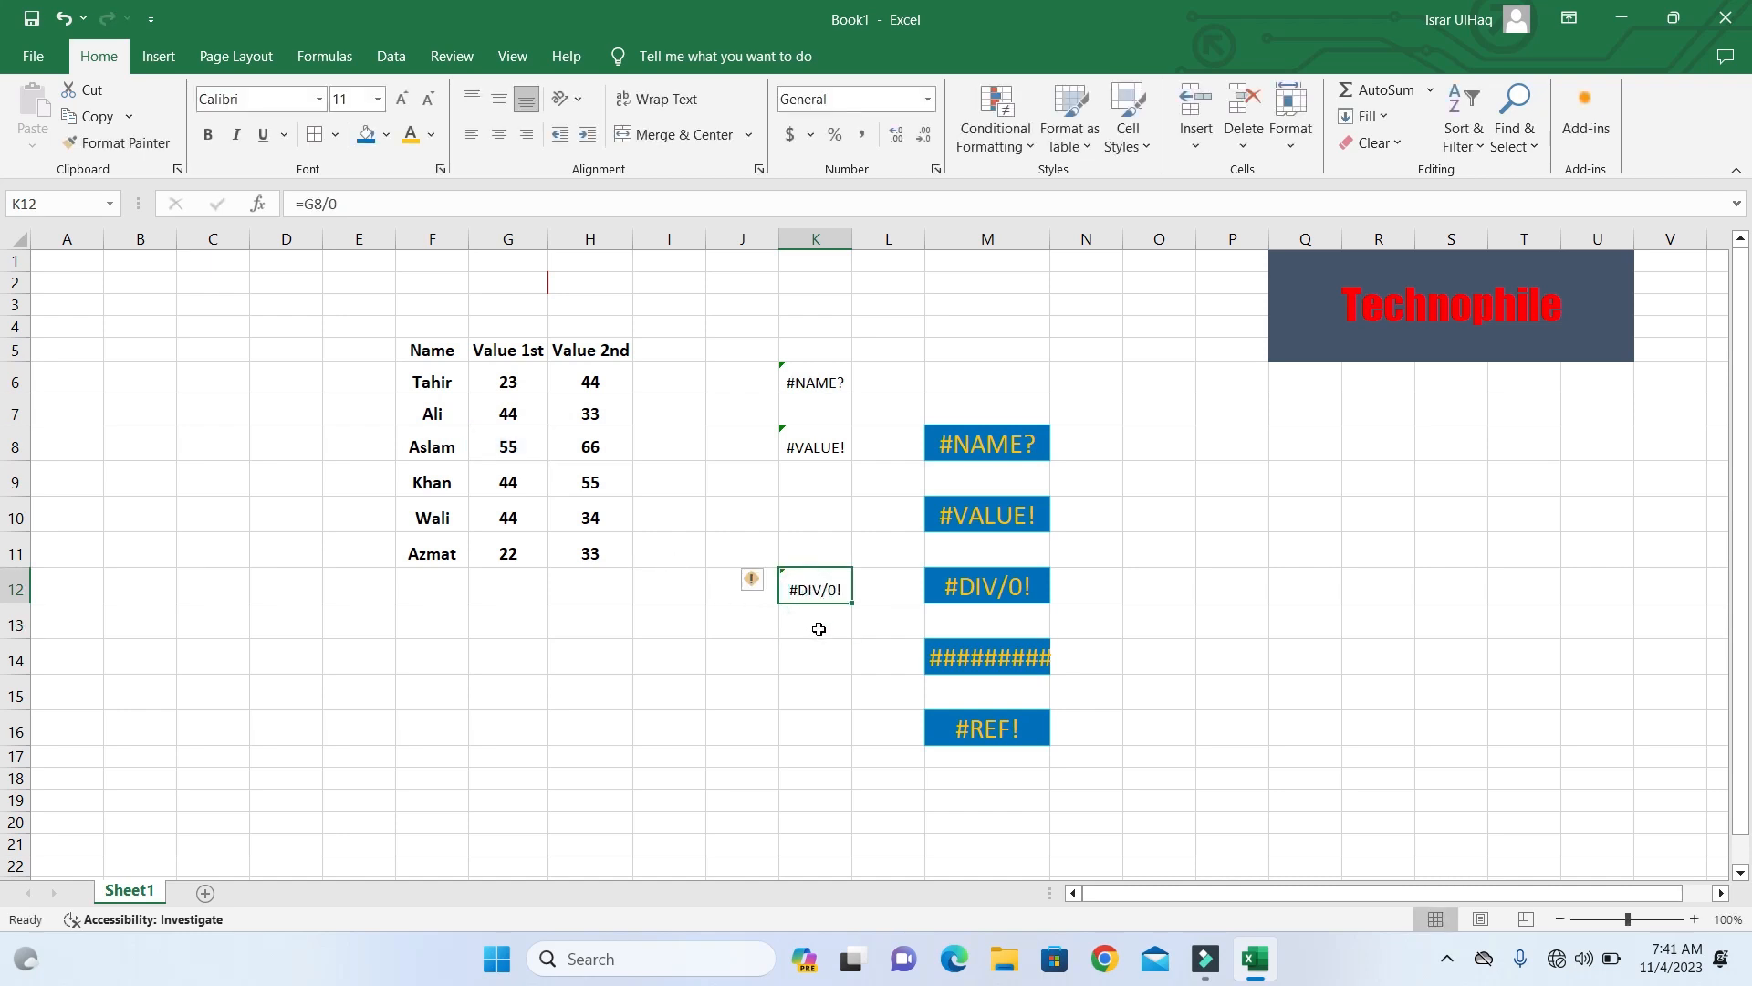
click(783, 630)
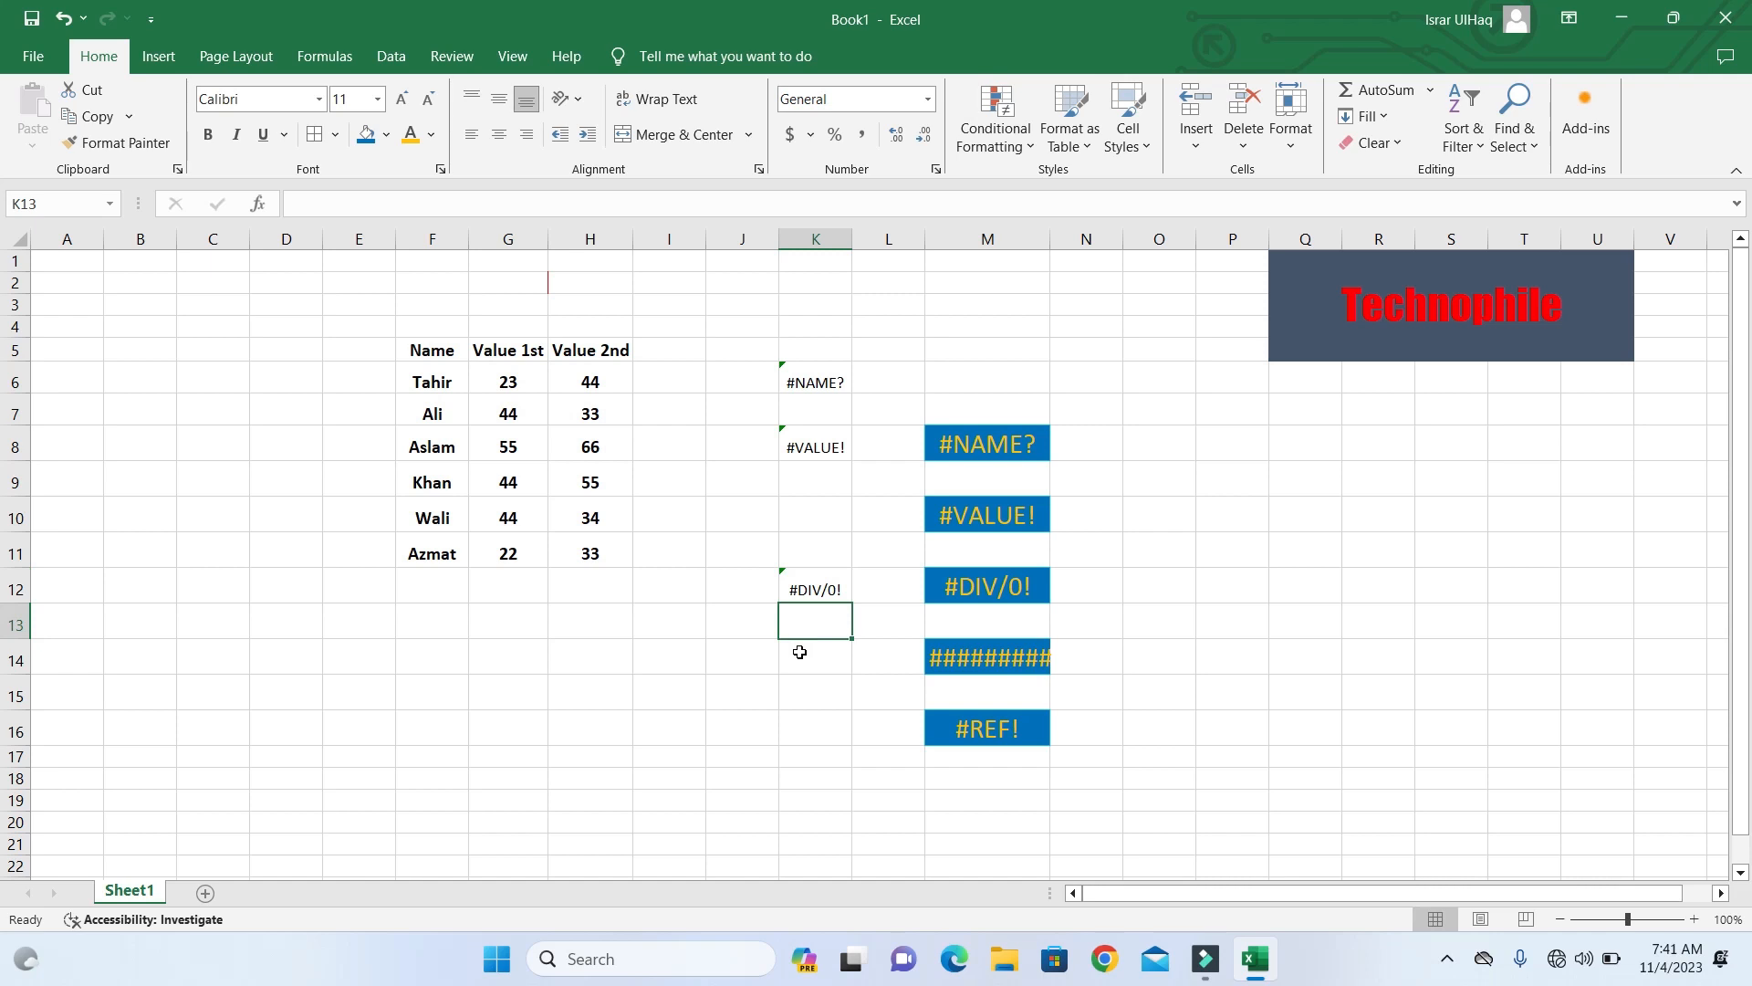
click(826, 653)
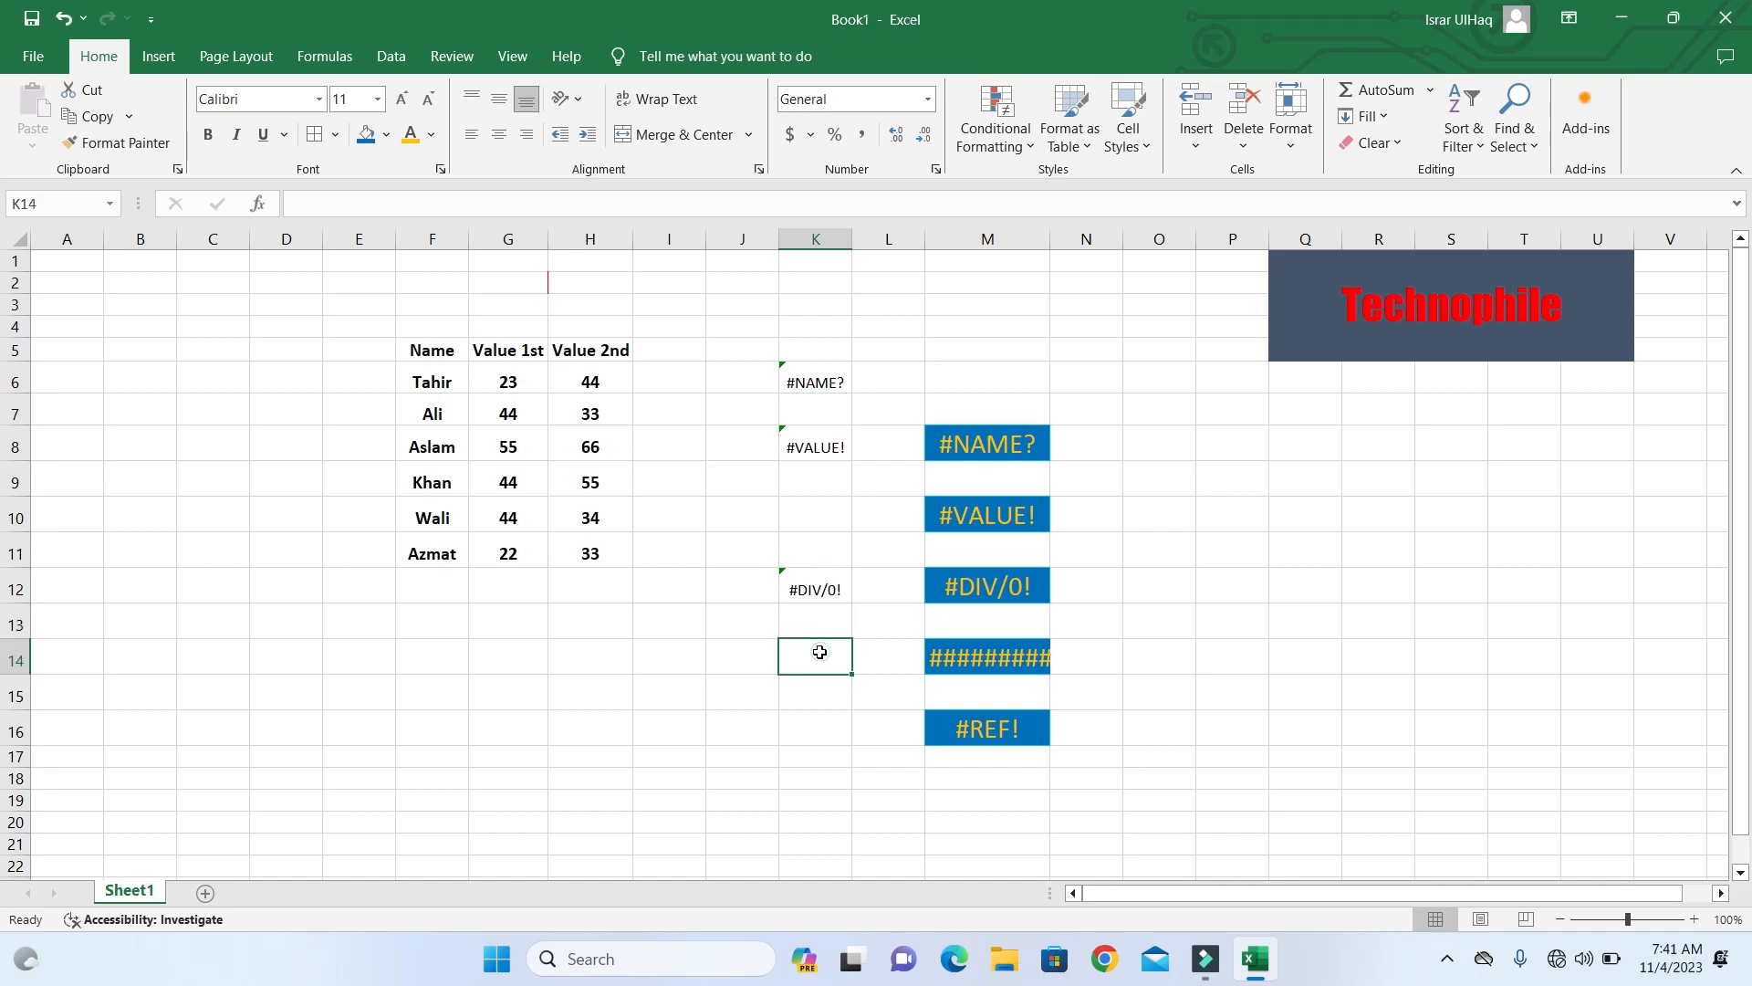
Step: Divide the third row's first value by the first row's in cell J12 with the formula =G8/G6
click(720, 598)
text(=)
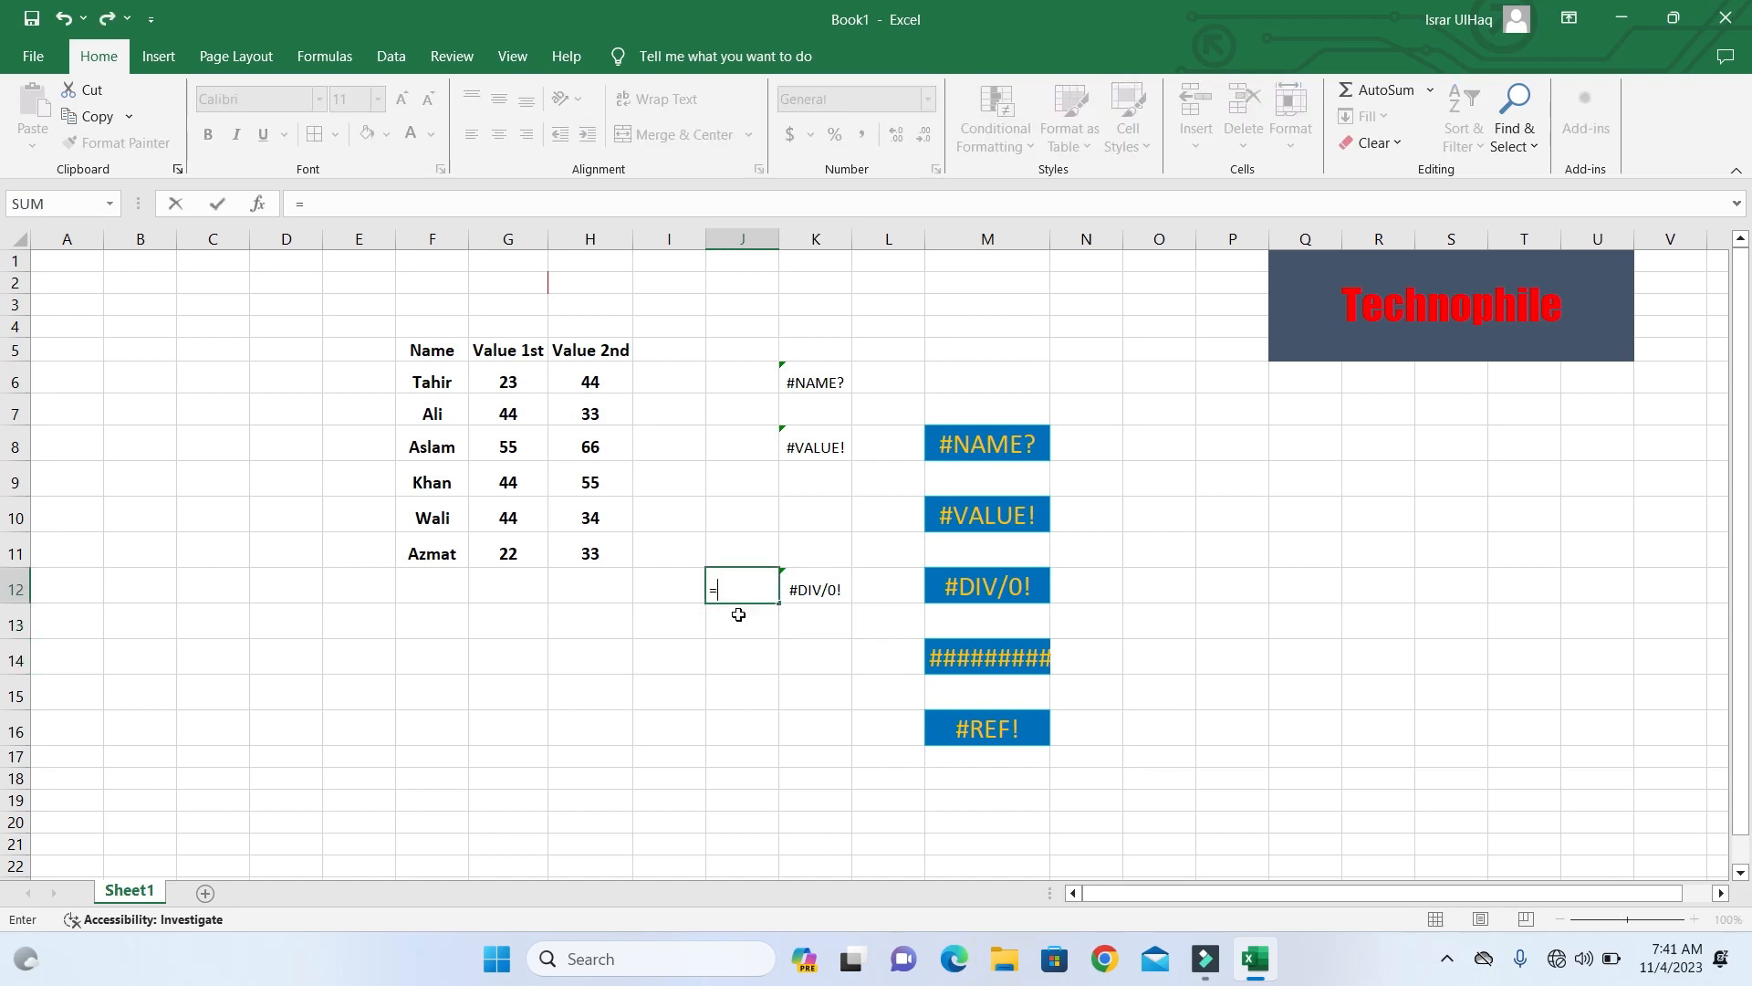
click(521, 452)
text(/)
click(504, 380)
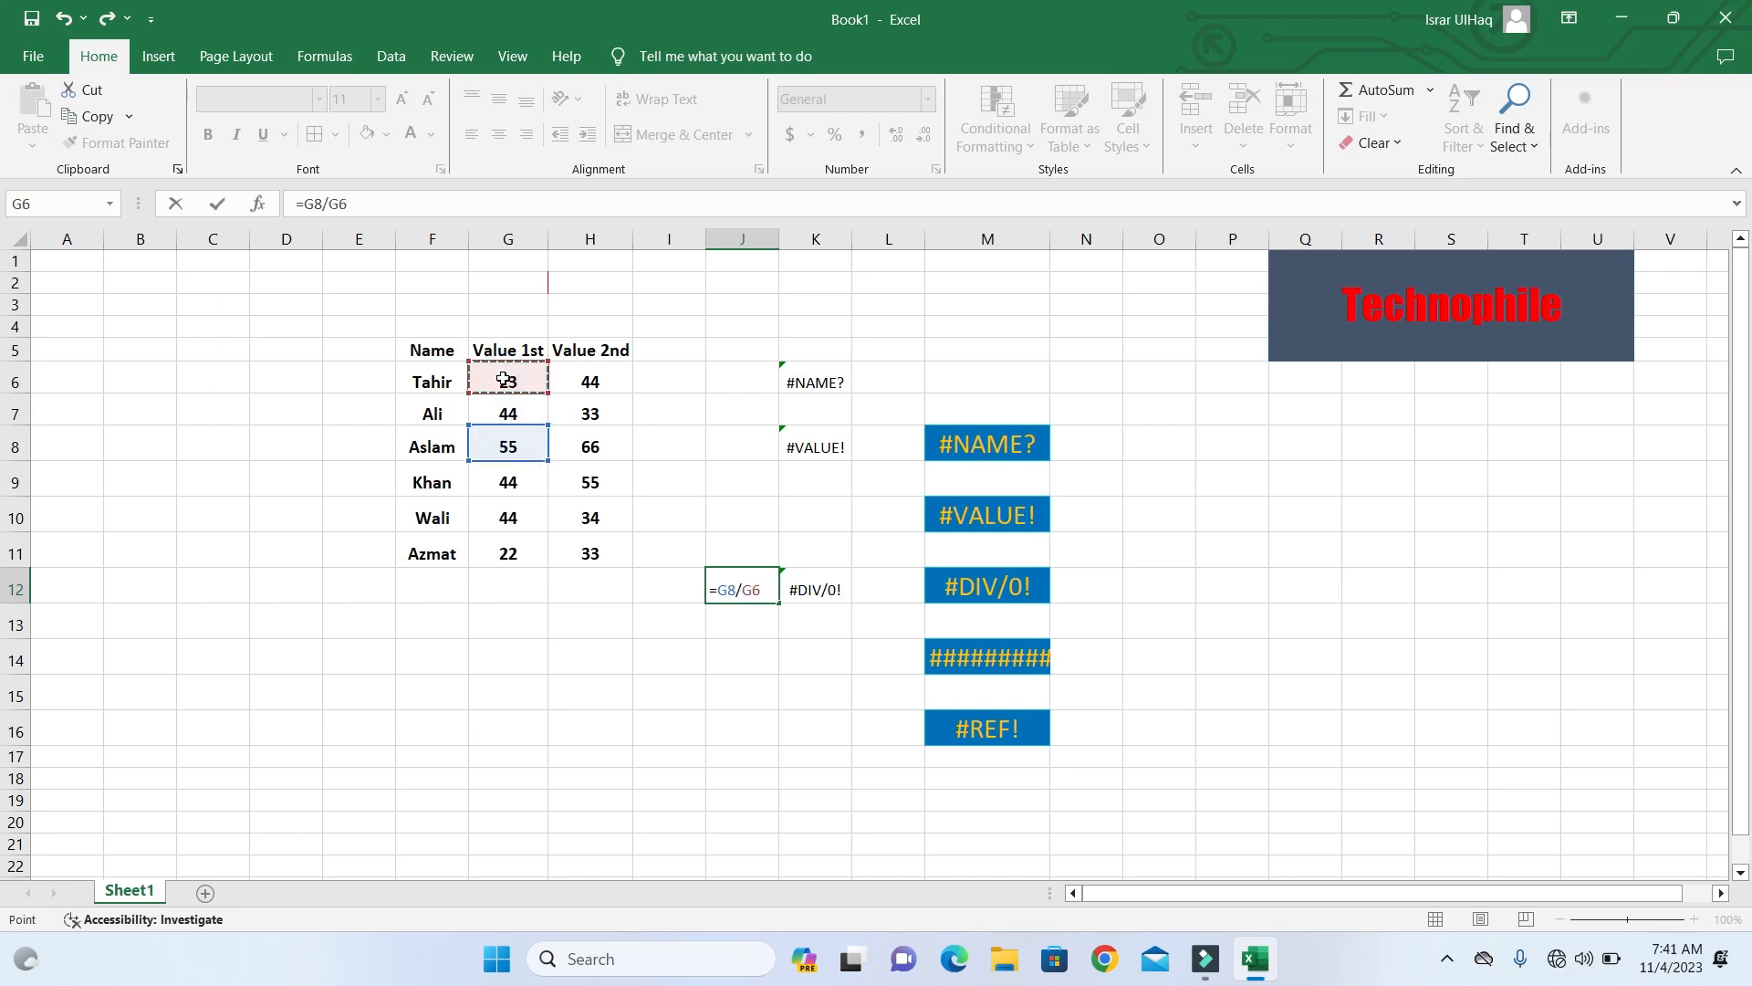
key(Return)
Step: Clear the divisor value in cell G6 and check the division formula in cell J12
click(512, 397)
key(BackSpace)
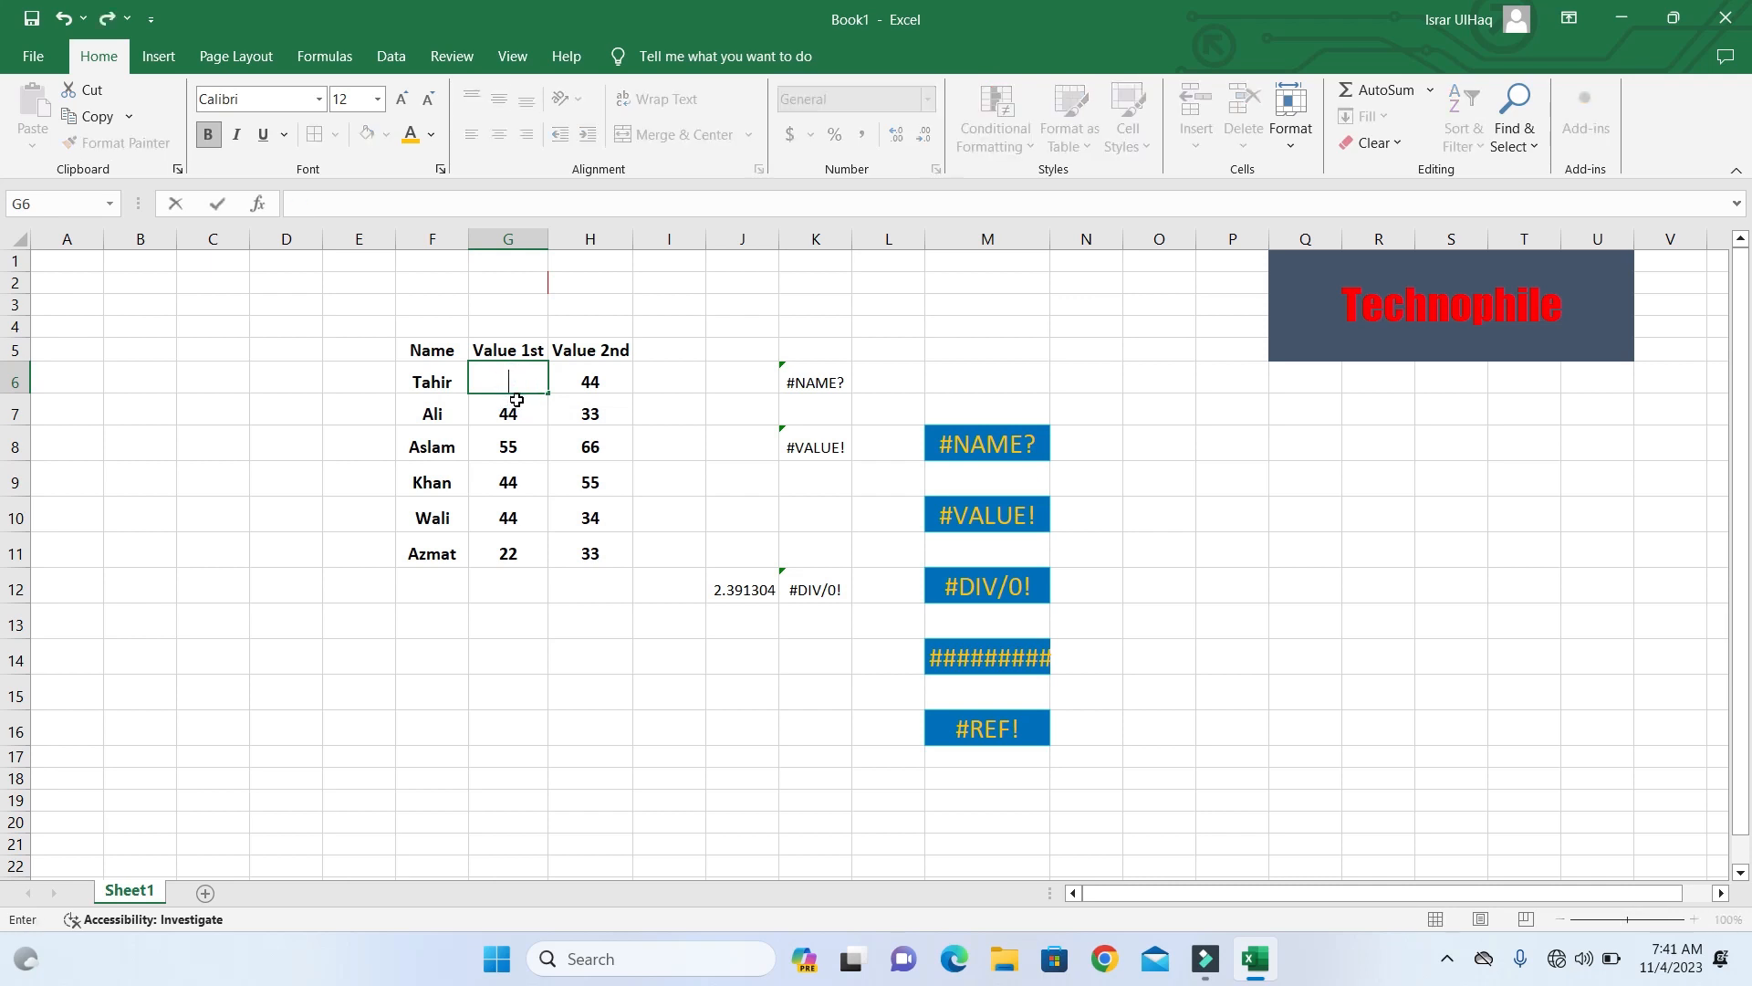
key(Return)
click(753, 582)
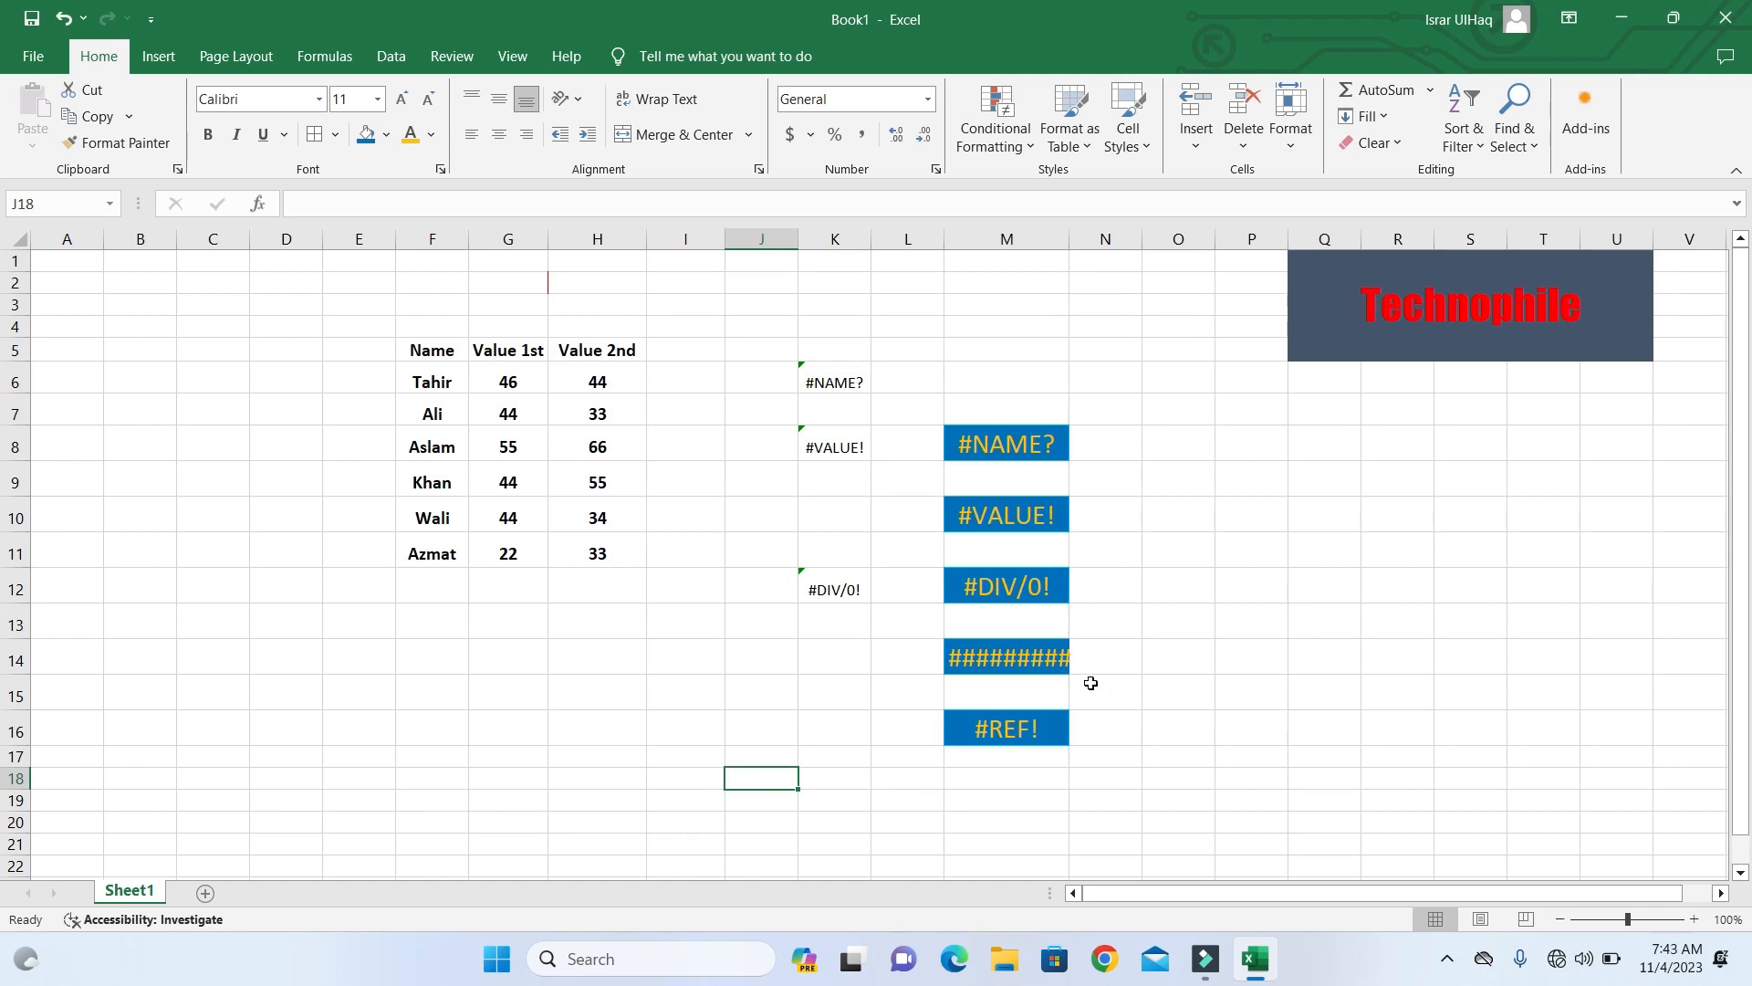
Step: Enter the date 11/4/2023 in cell J18, below the error labels
click(975, 666)
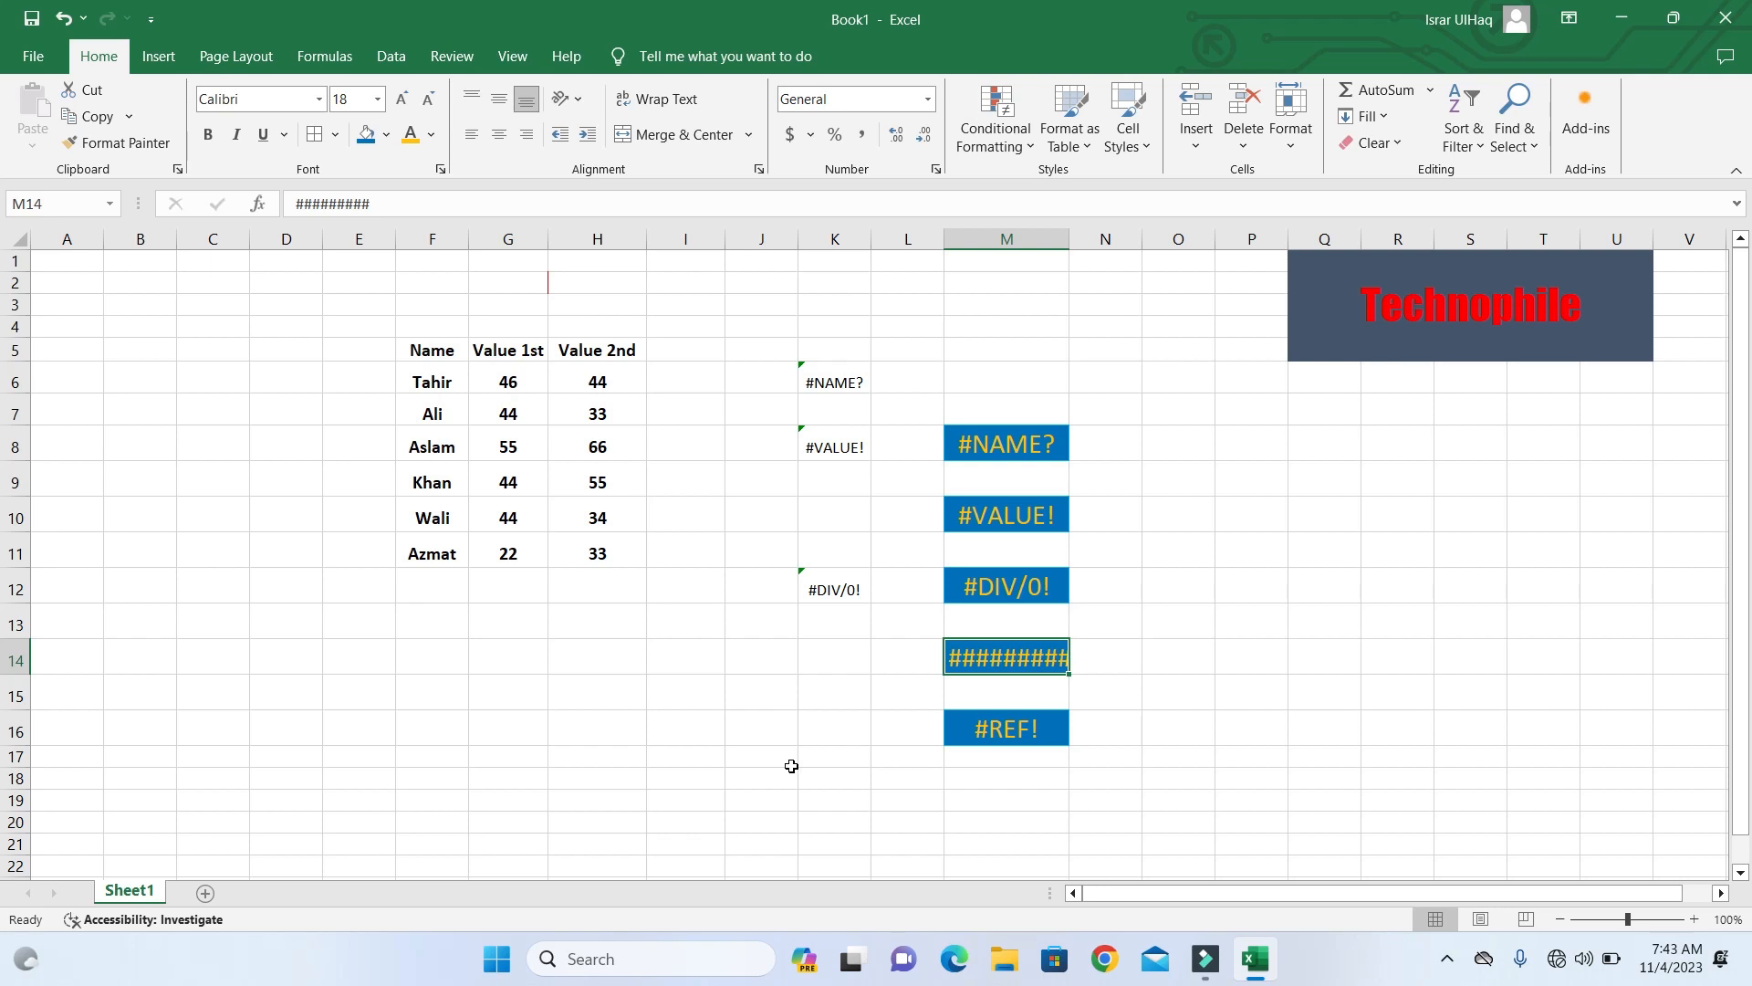
click(754, 772)
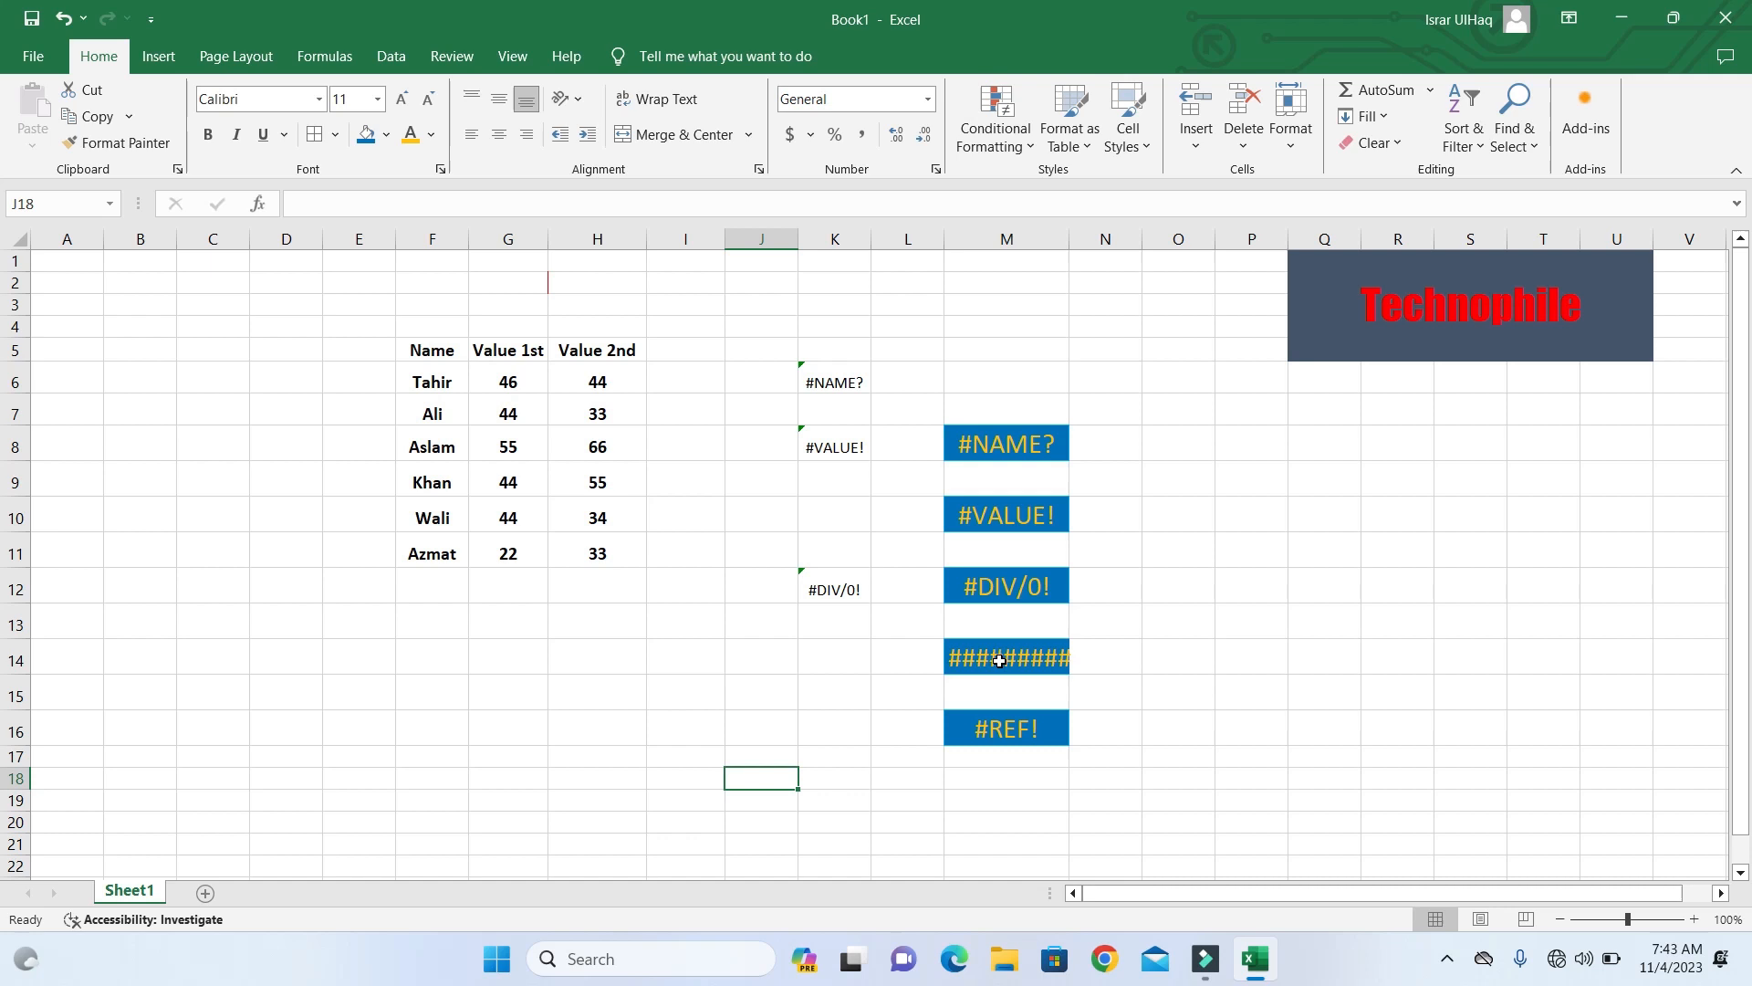
key(BackSpace)
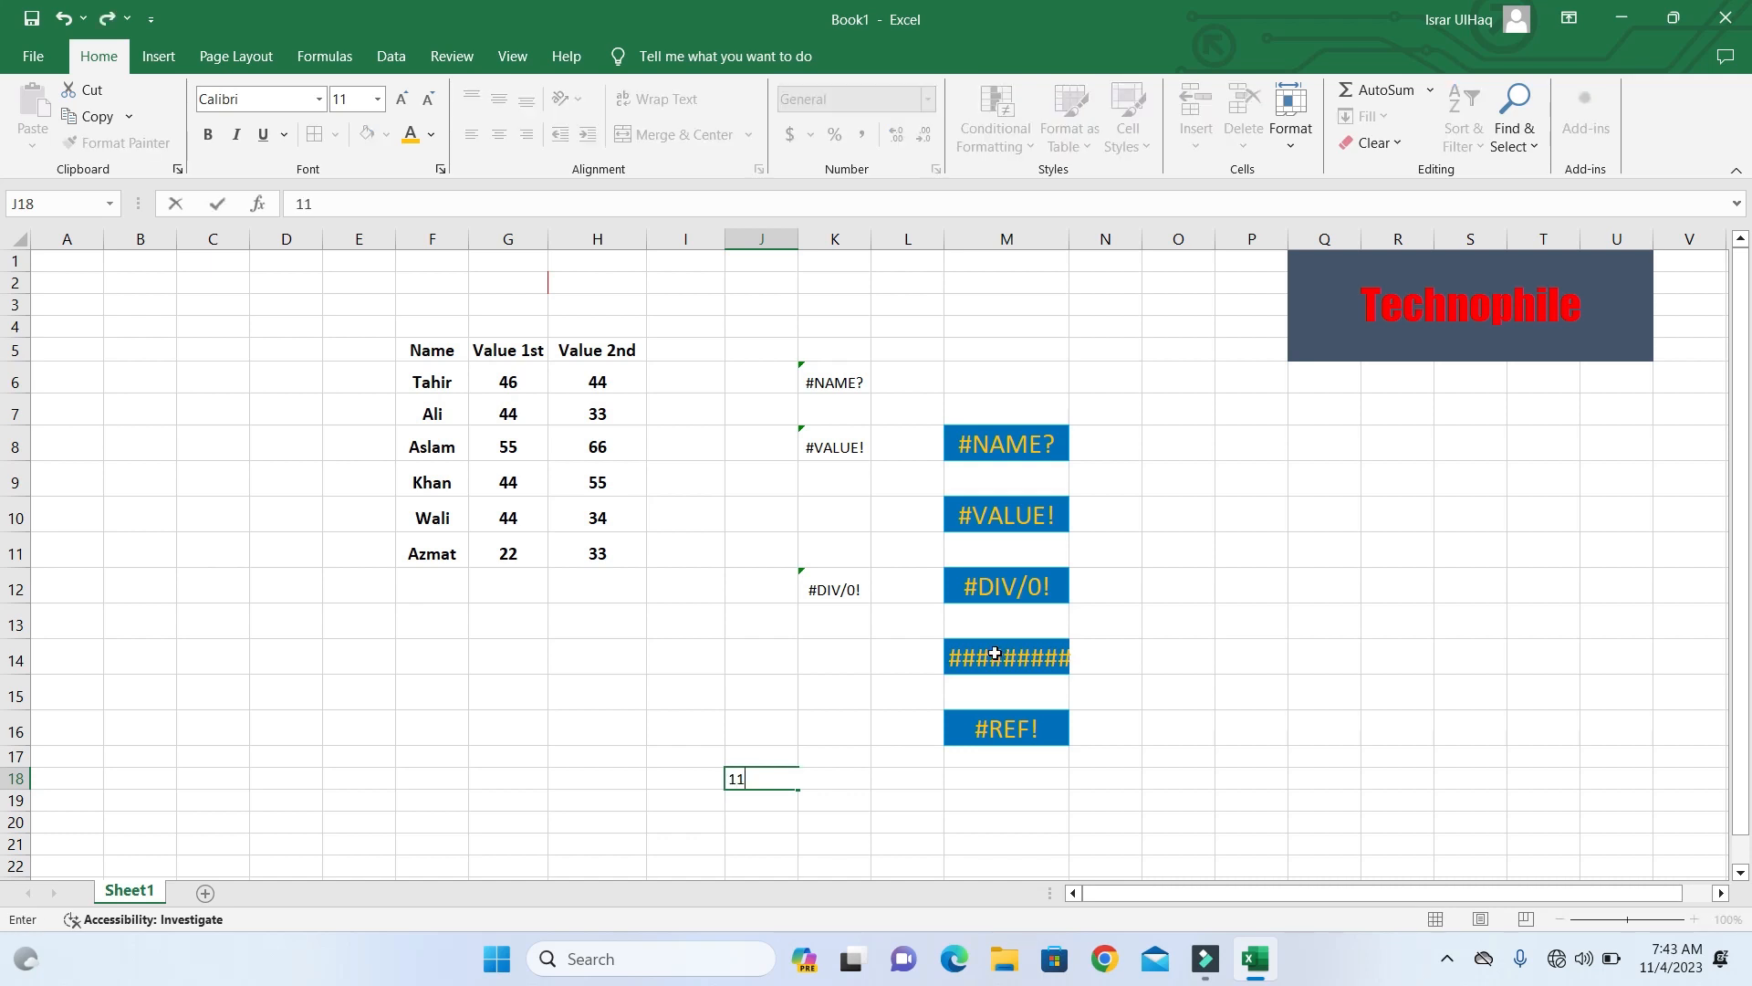
text(11/4/2023)
key(ctrl+Return)
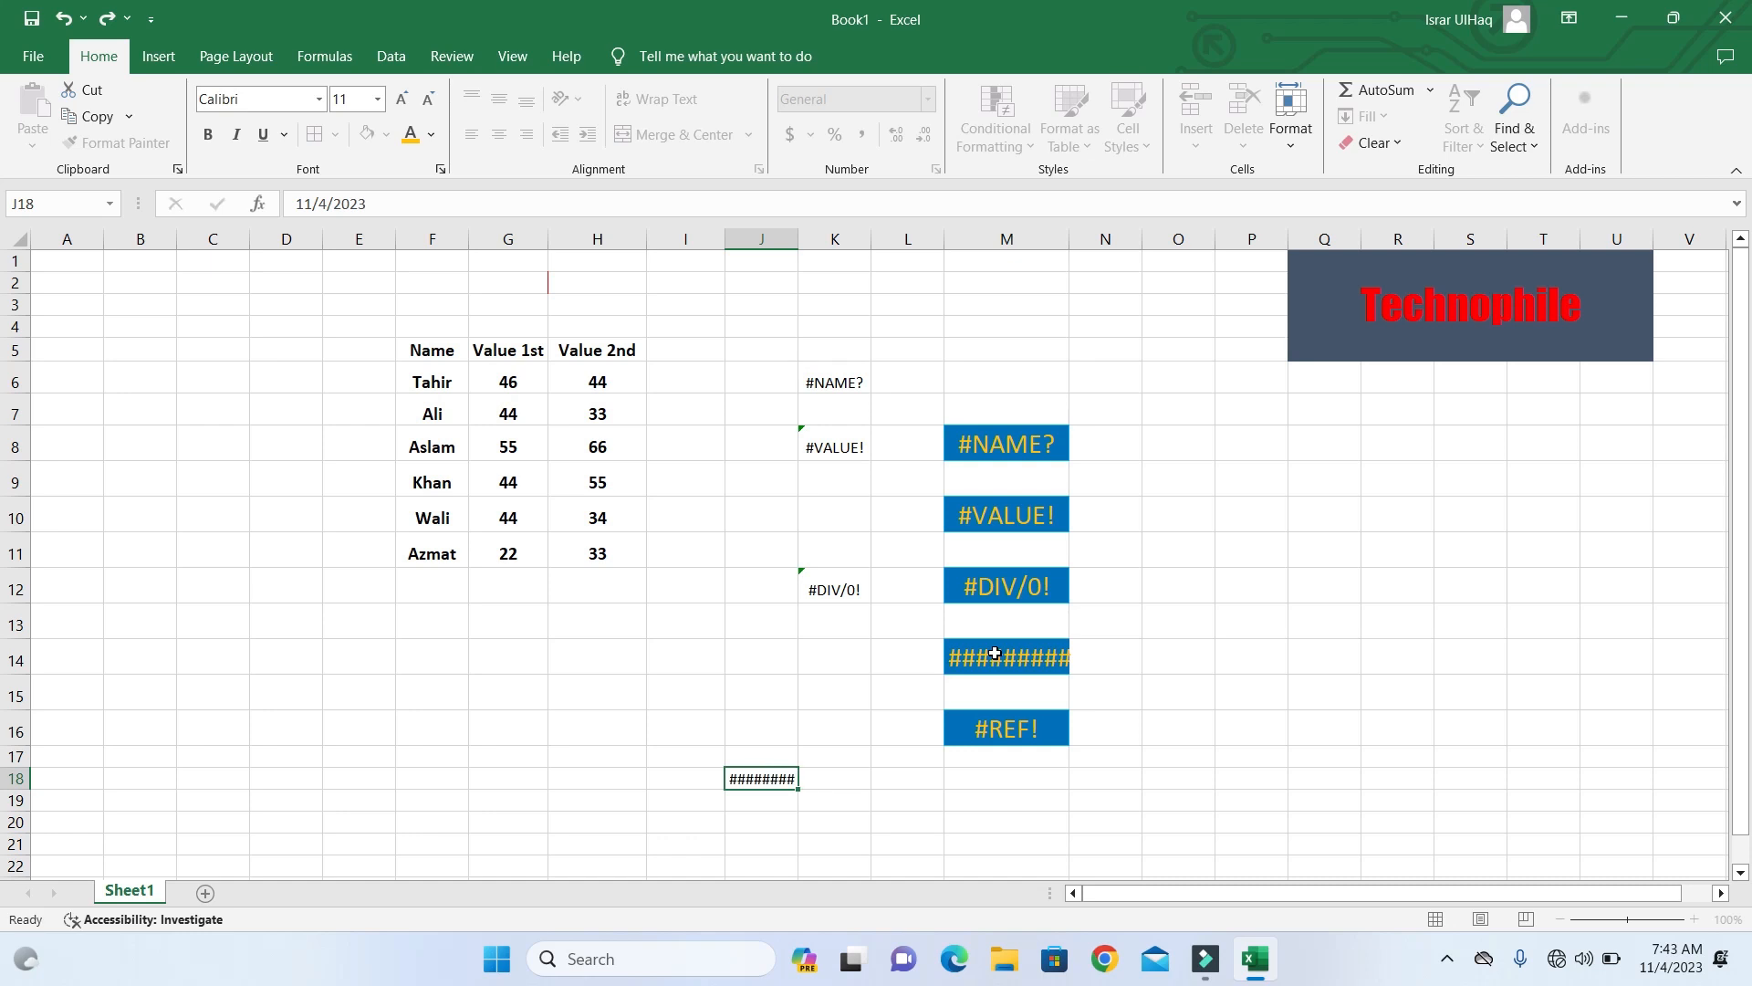
Step: Fill the date series from J18 across to M18 and check the cells K18 and L18
click(786, 781)
drag(795, 790, 1064, 777)
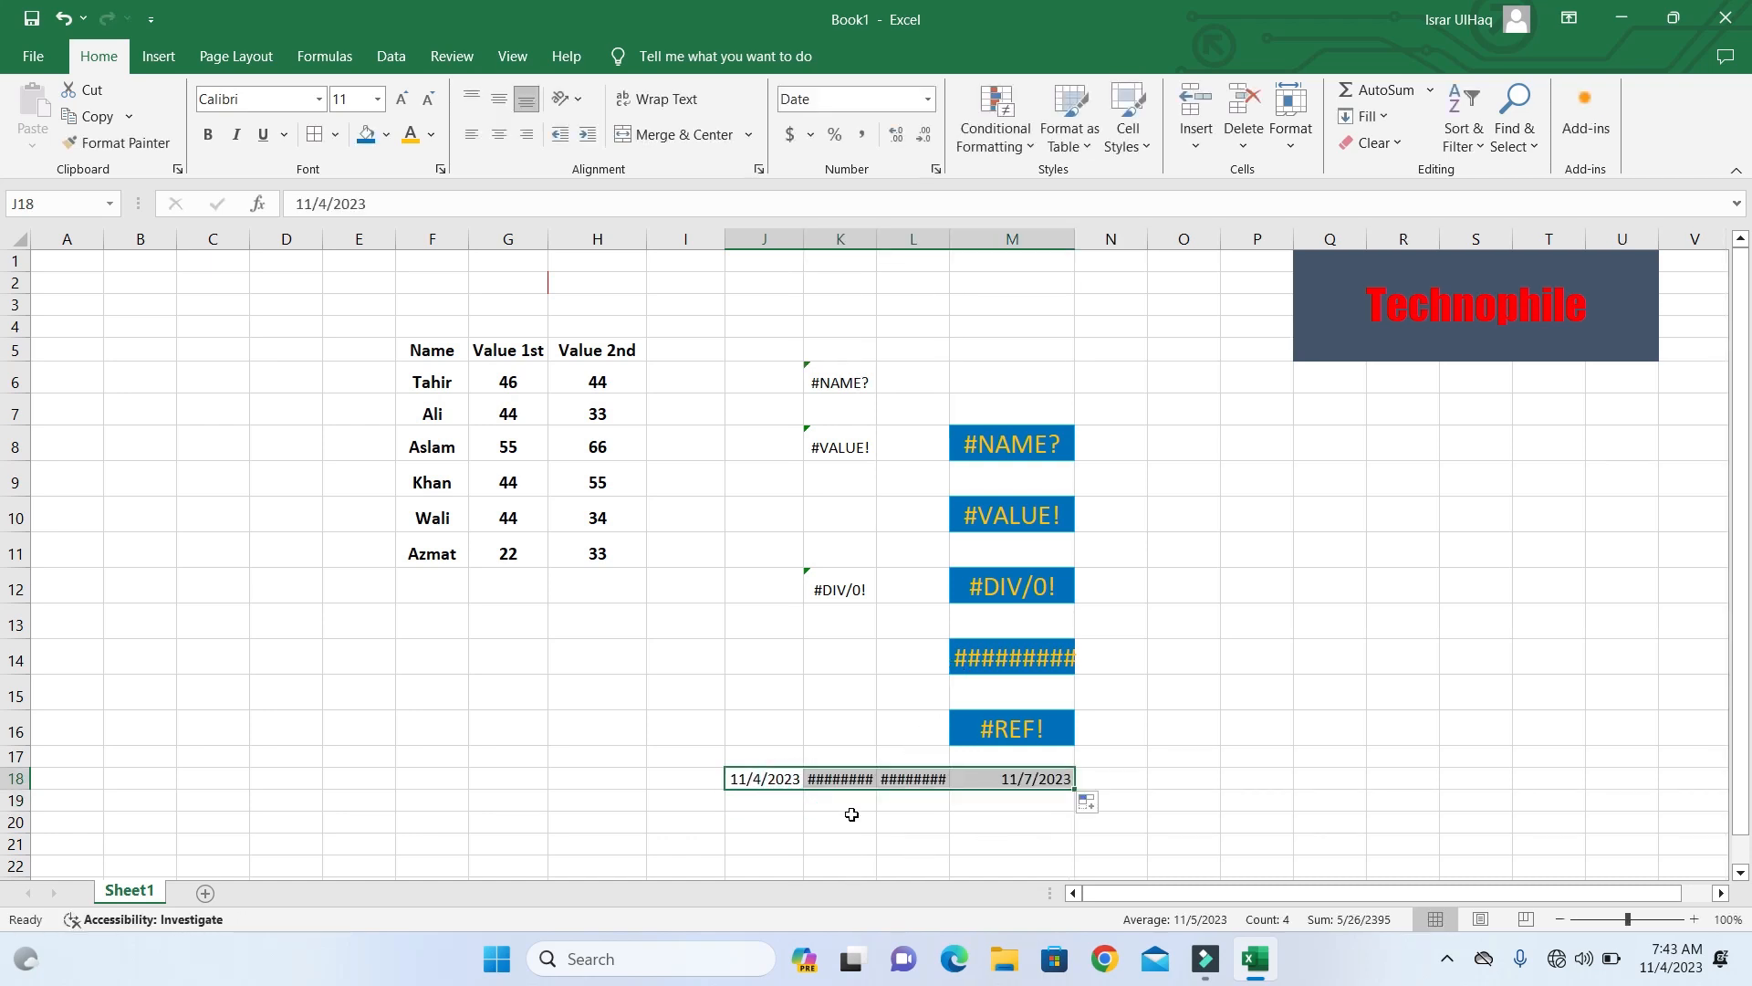
click(847, 781)
click(908, 781)
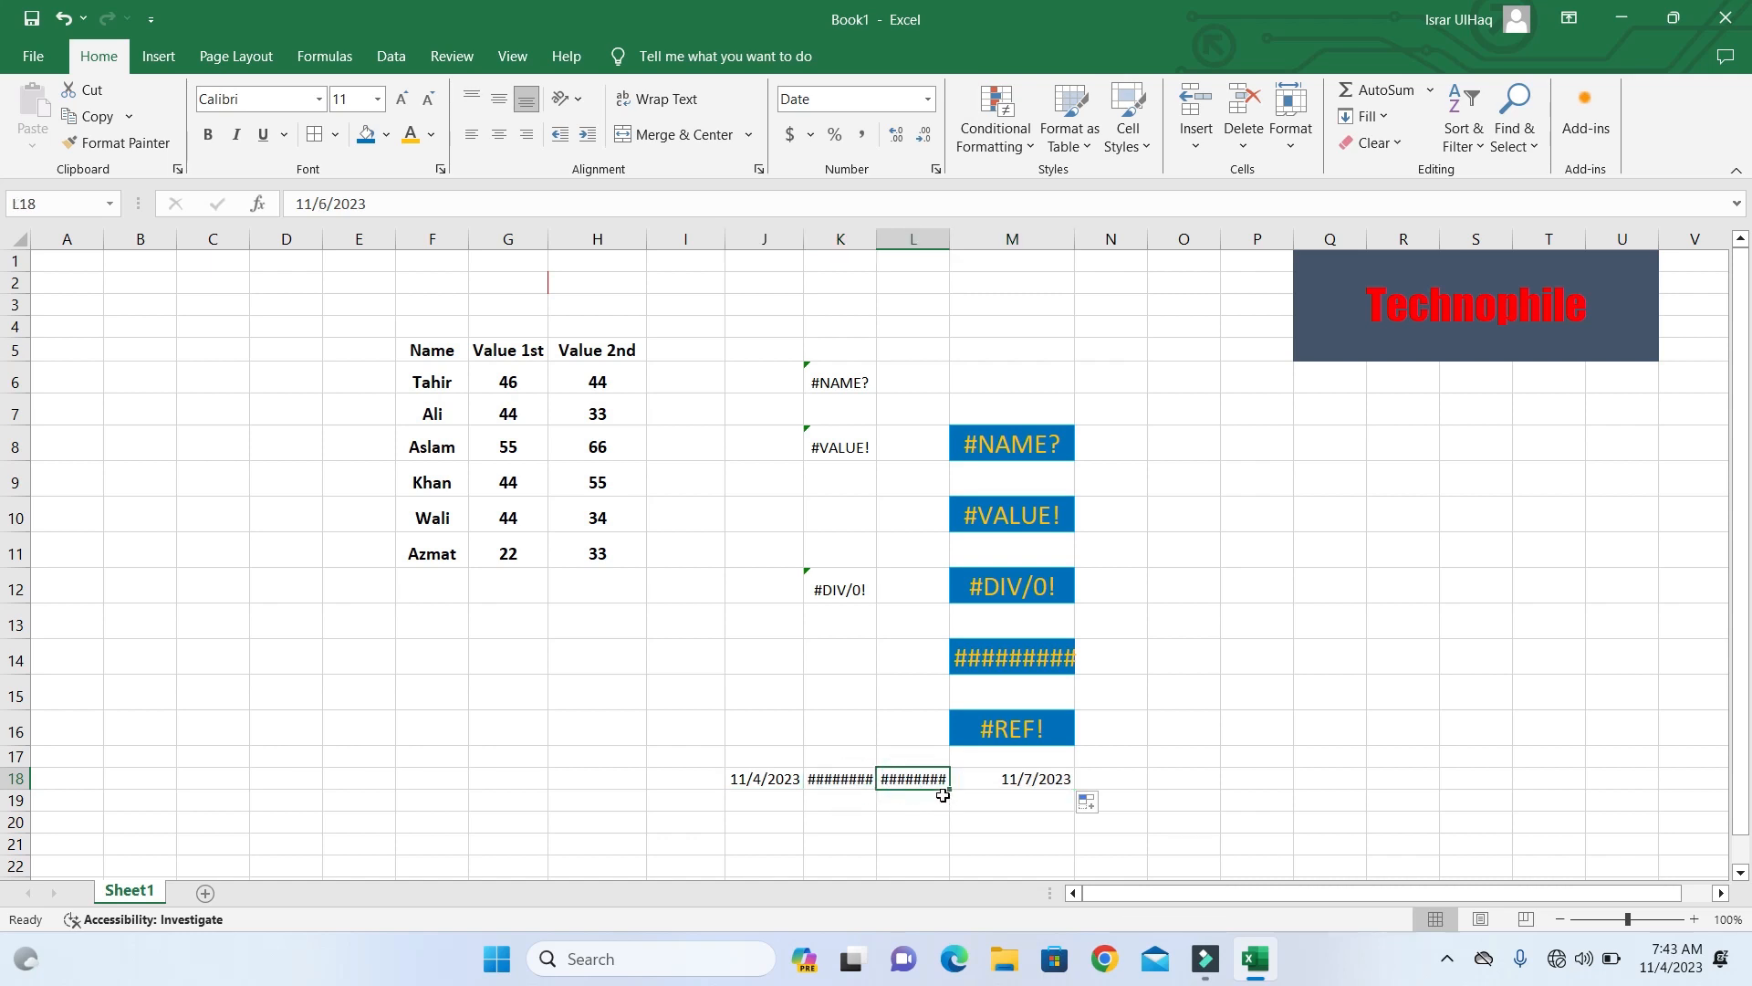
Step: Auto-fit the width of column L so that the date in L18 fits
click(914, 241)
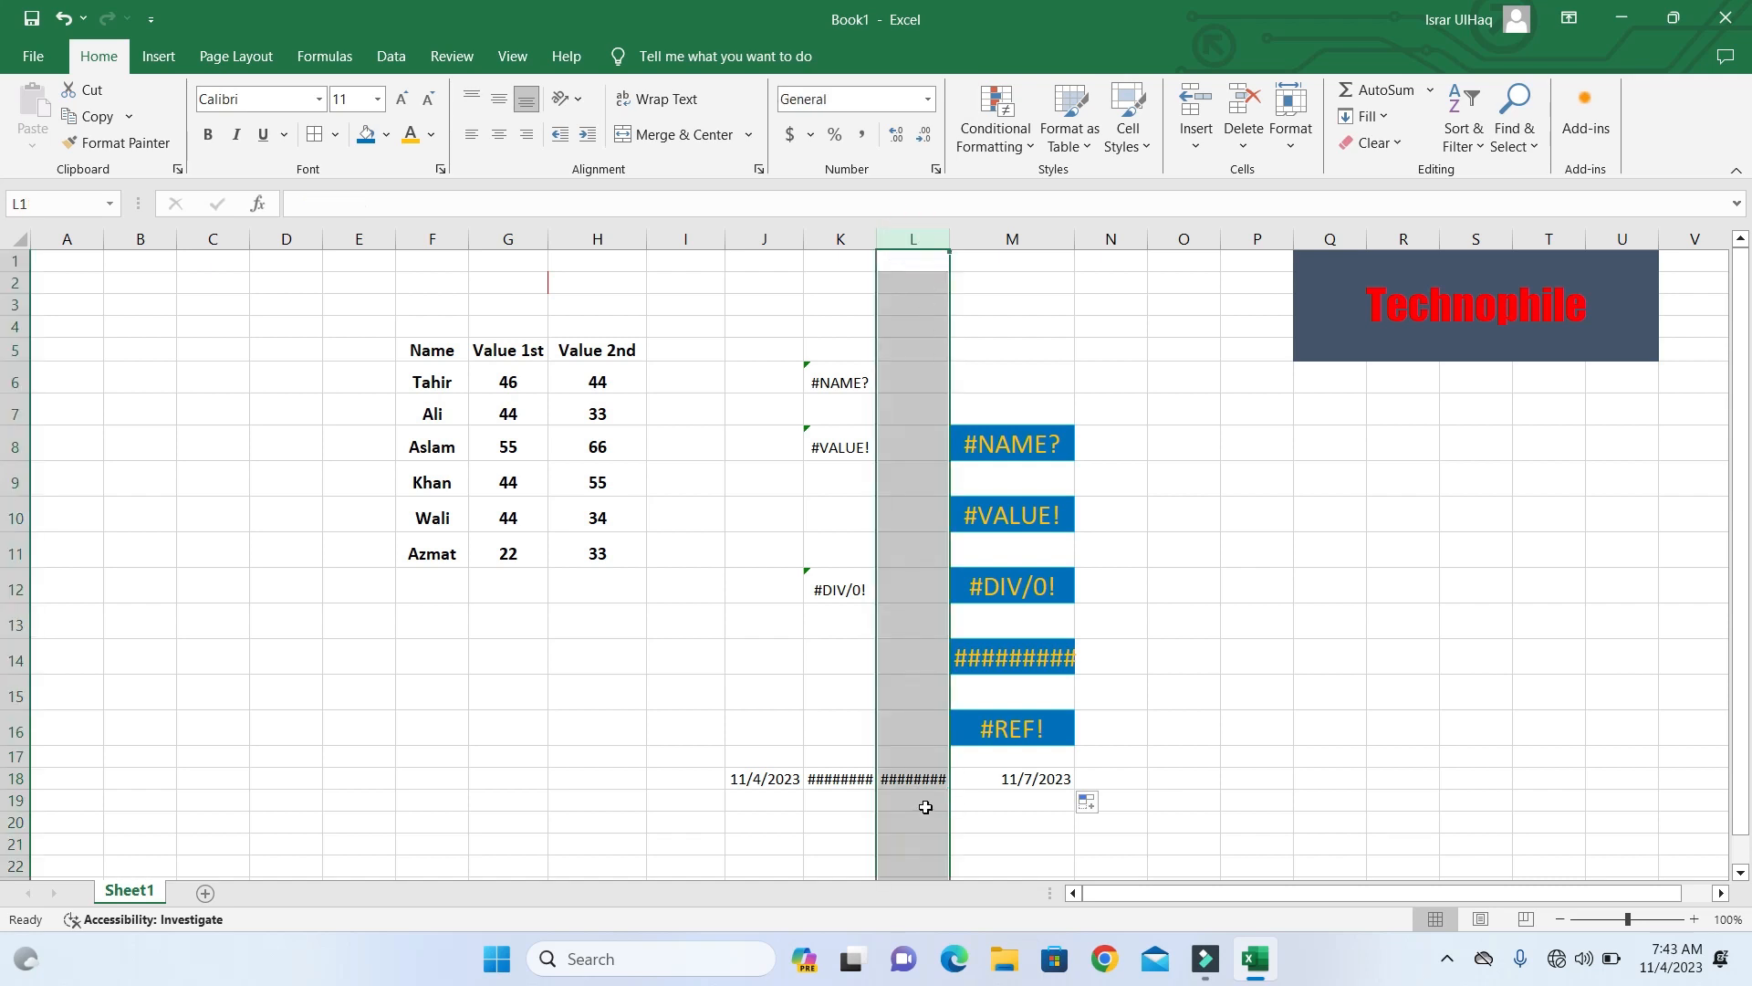
double_click(951, 238)
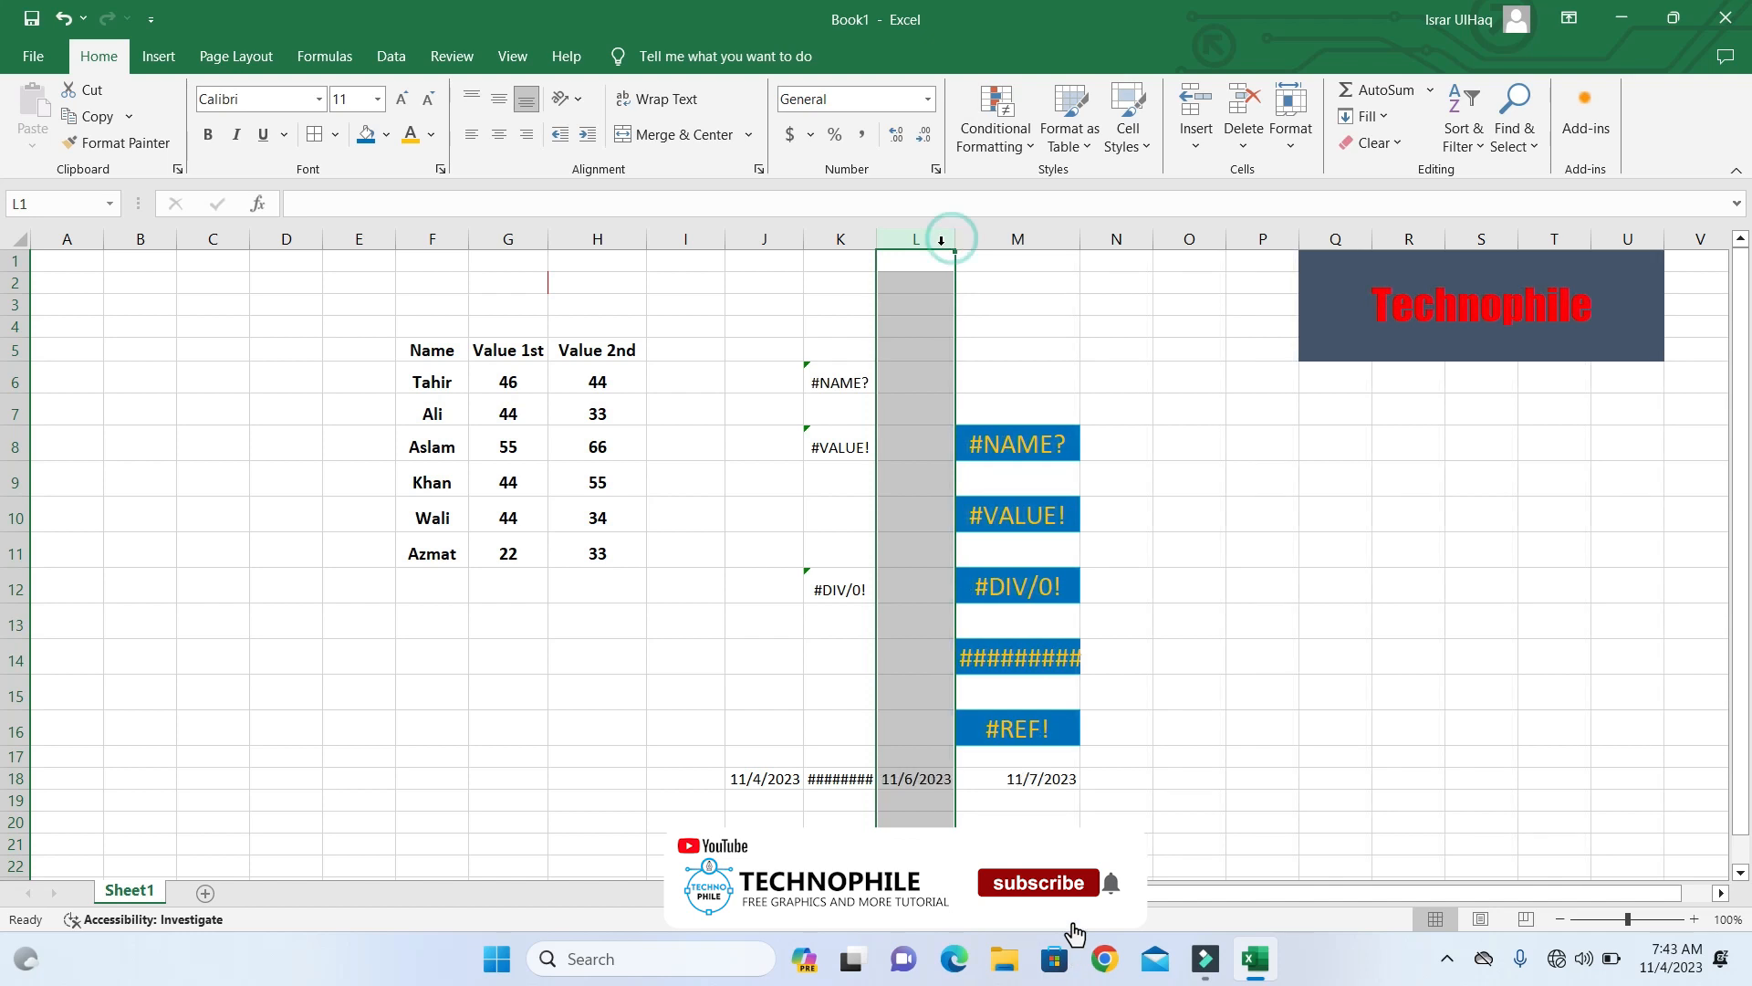
click(931, 782)
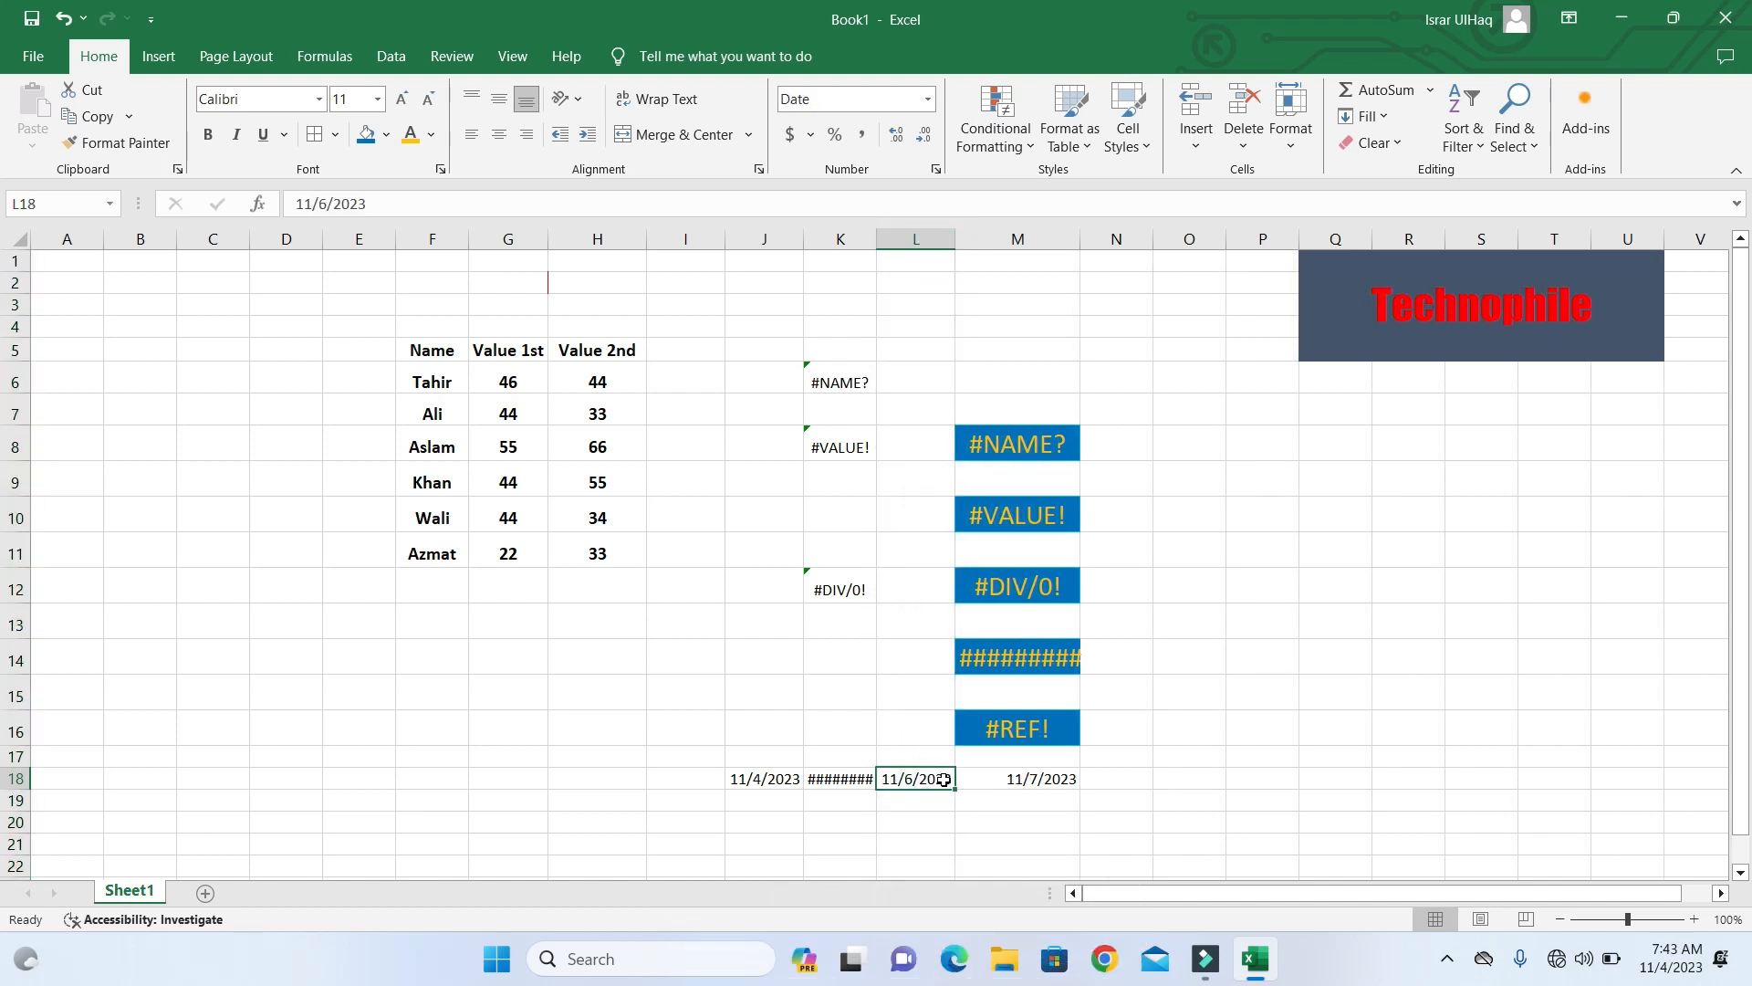
click(693, 666)
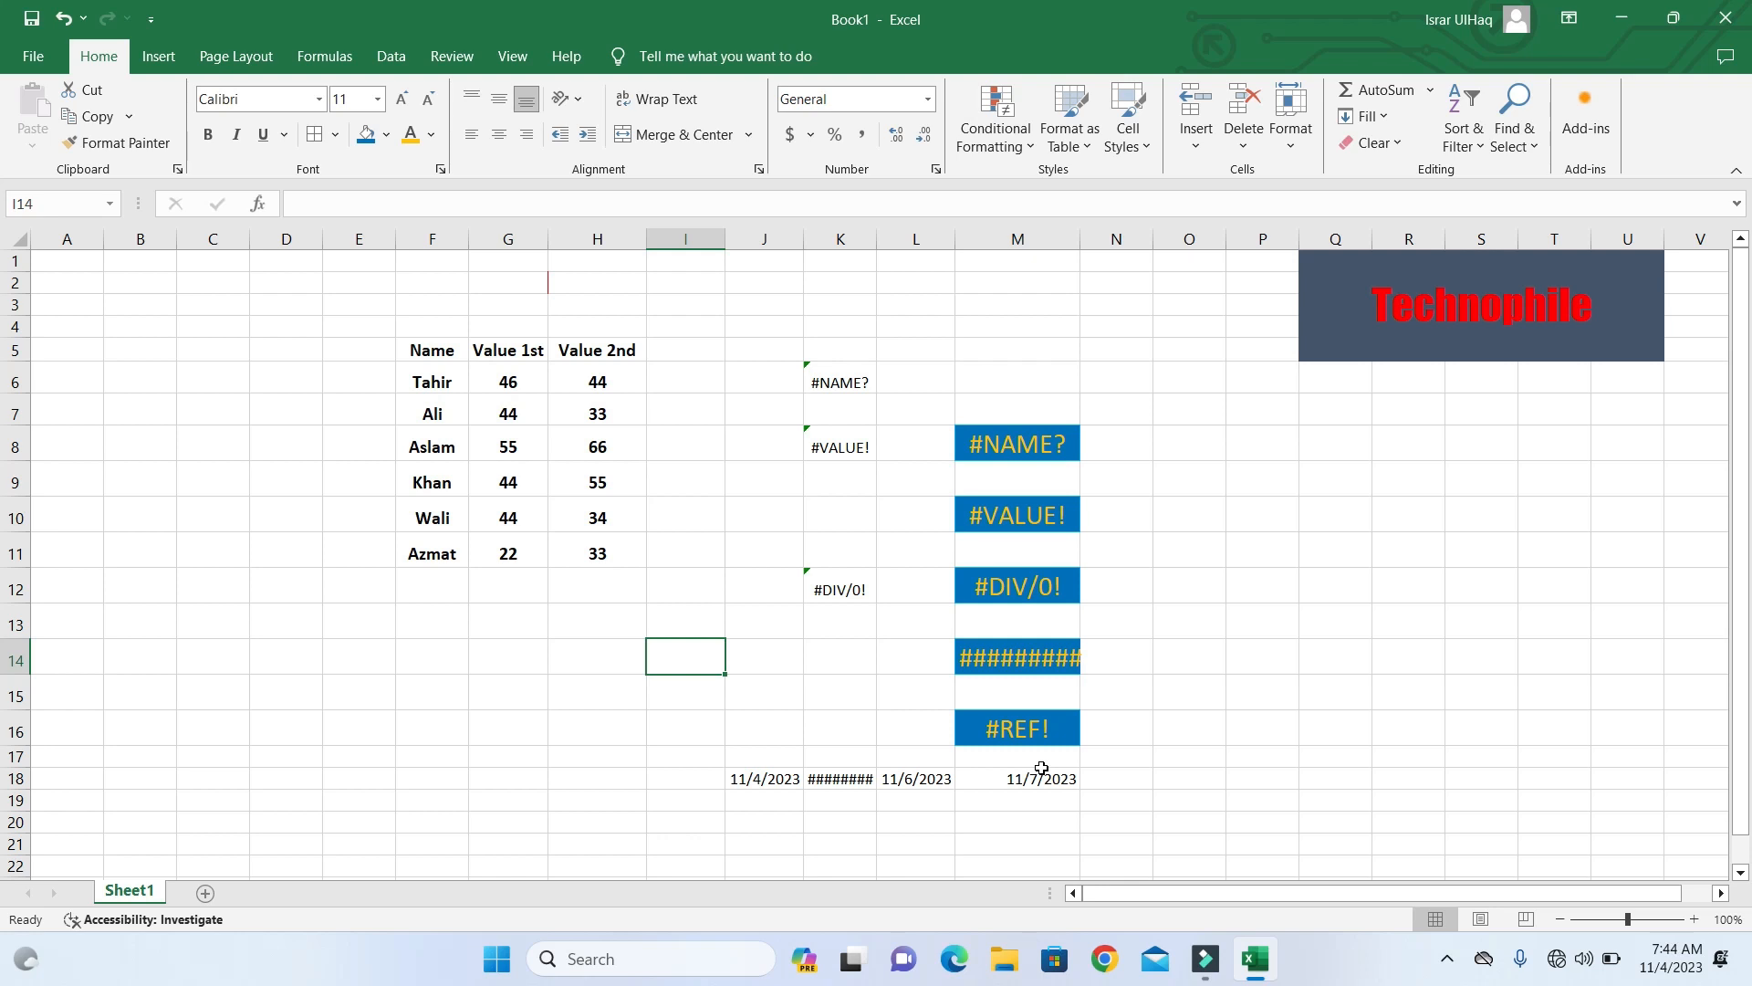
Step: Total both value columns in cell I14 with a sum formula over the ranges G6:G11 and H6:H11
click(997, 732)
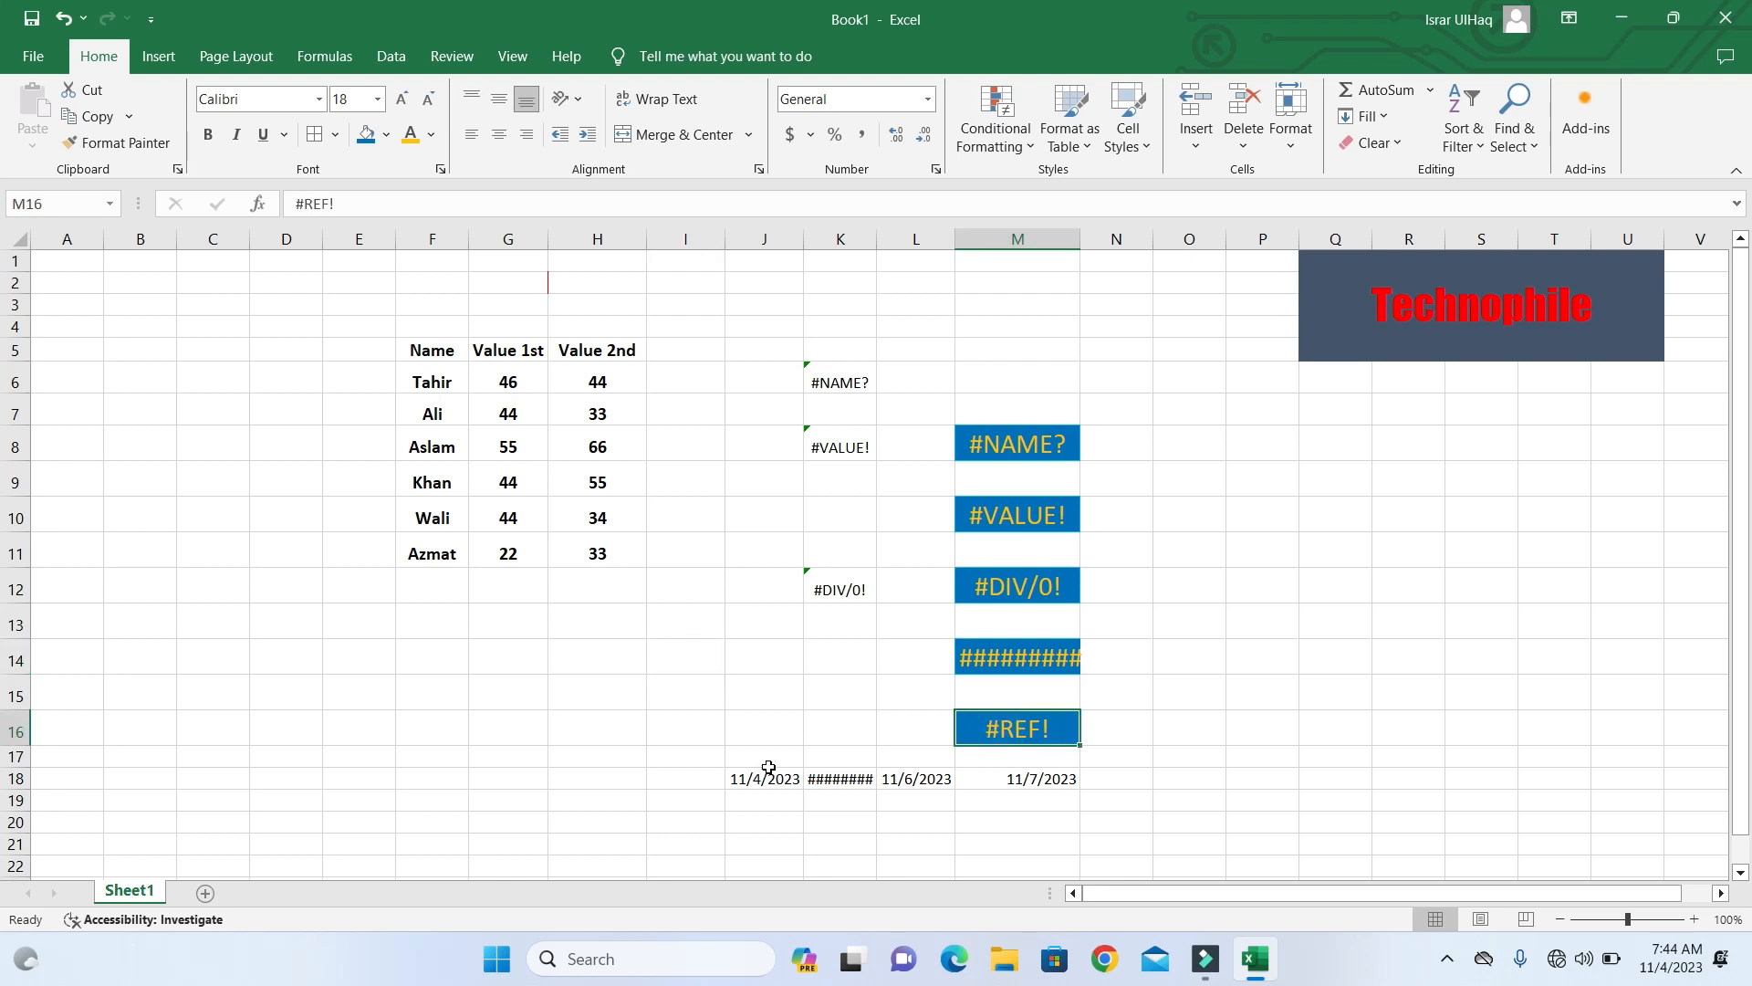
click(706, 651)
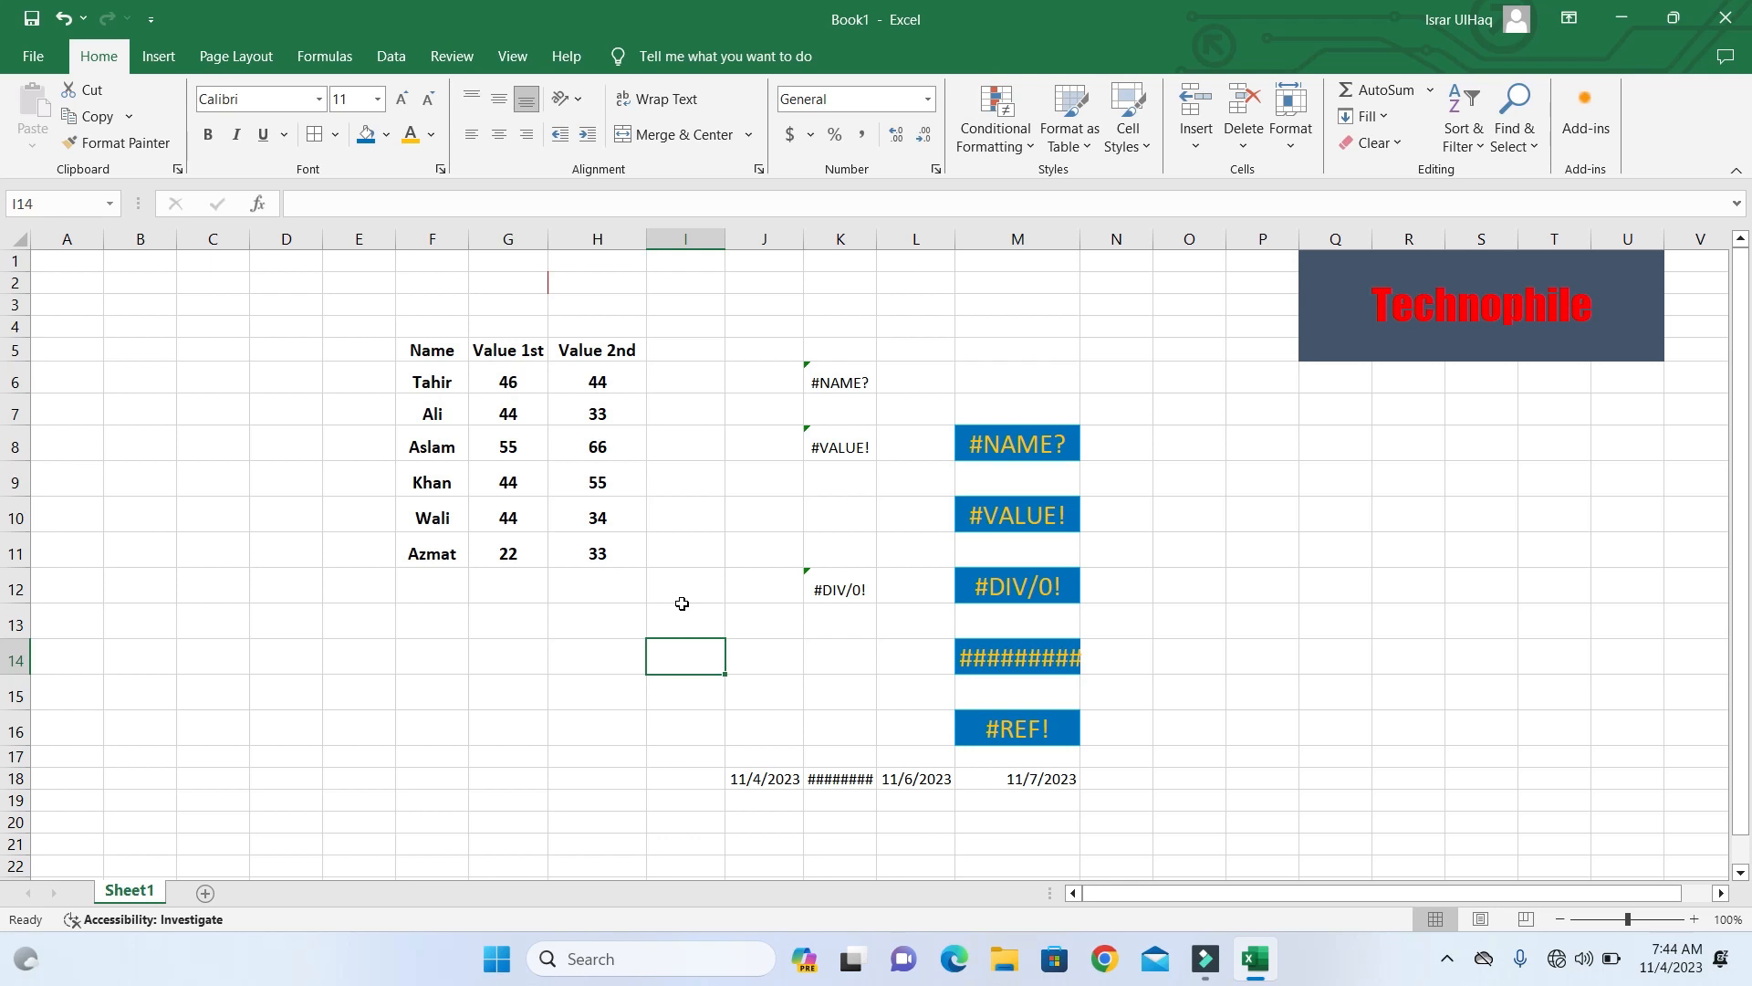
text(=sum)
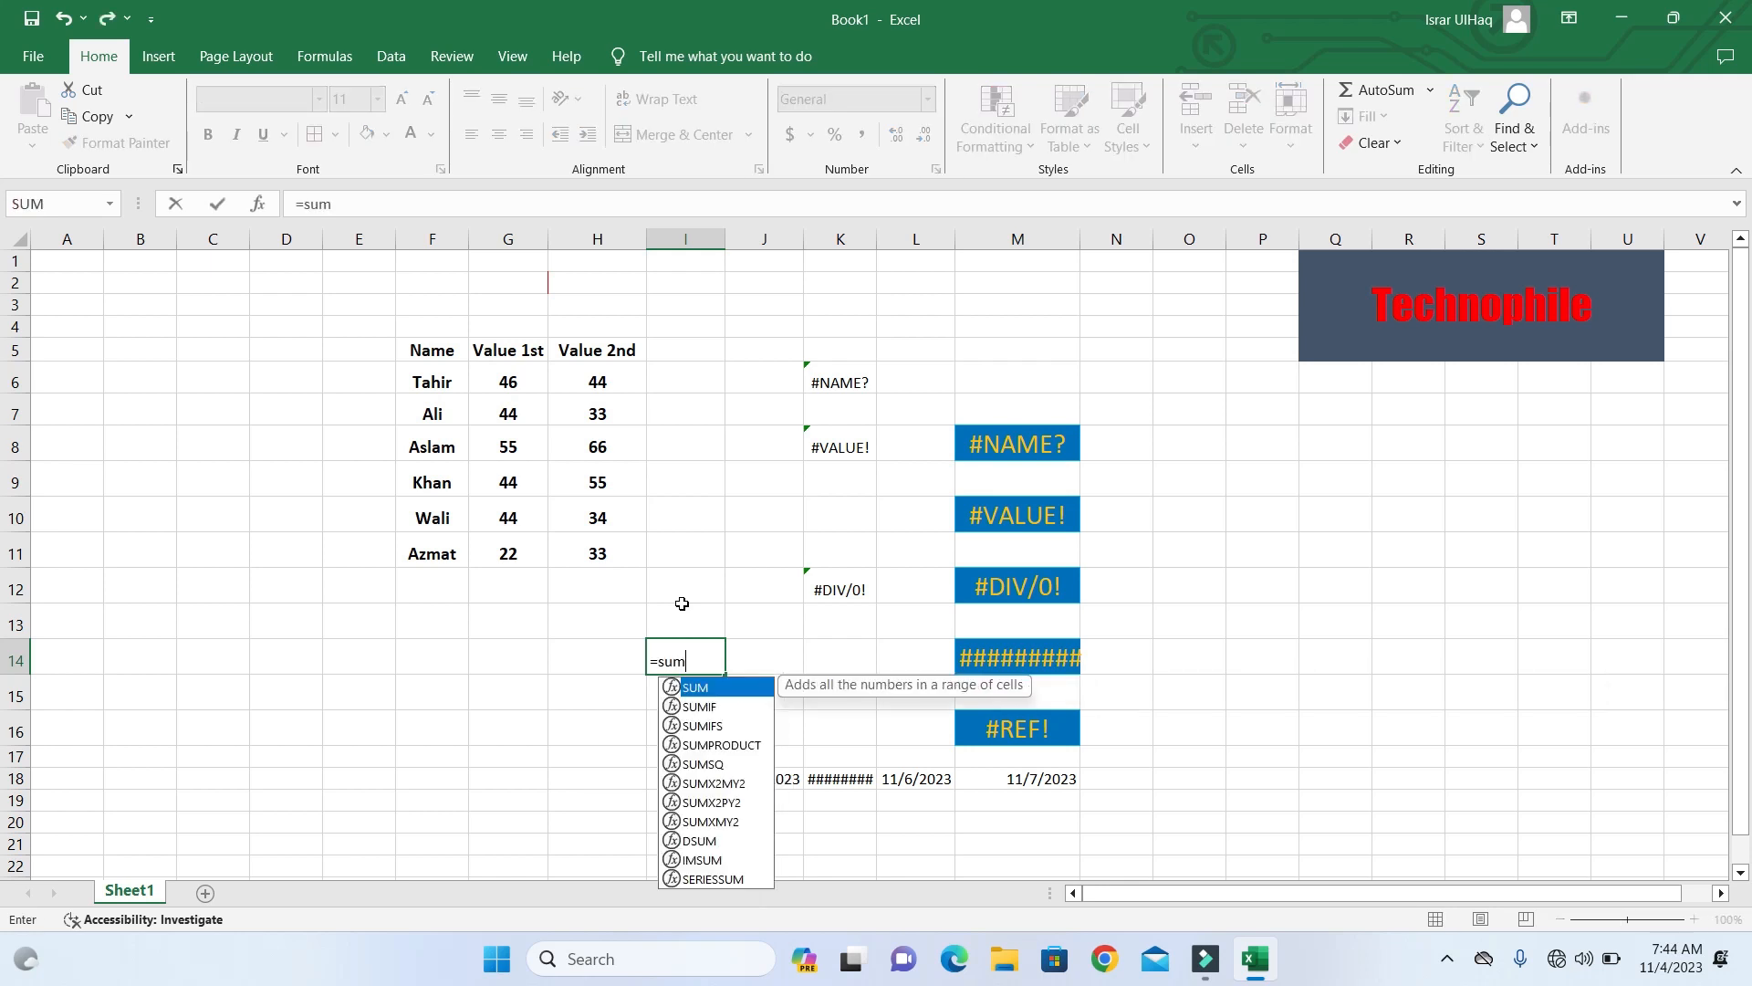
text(()
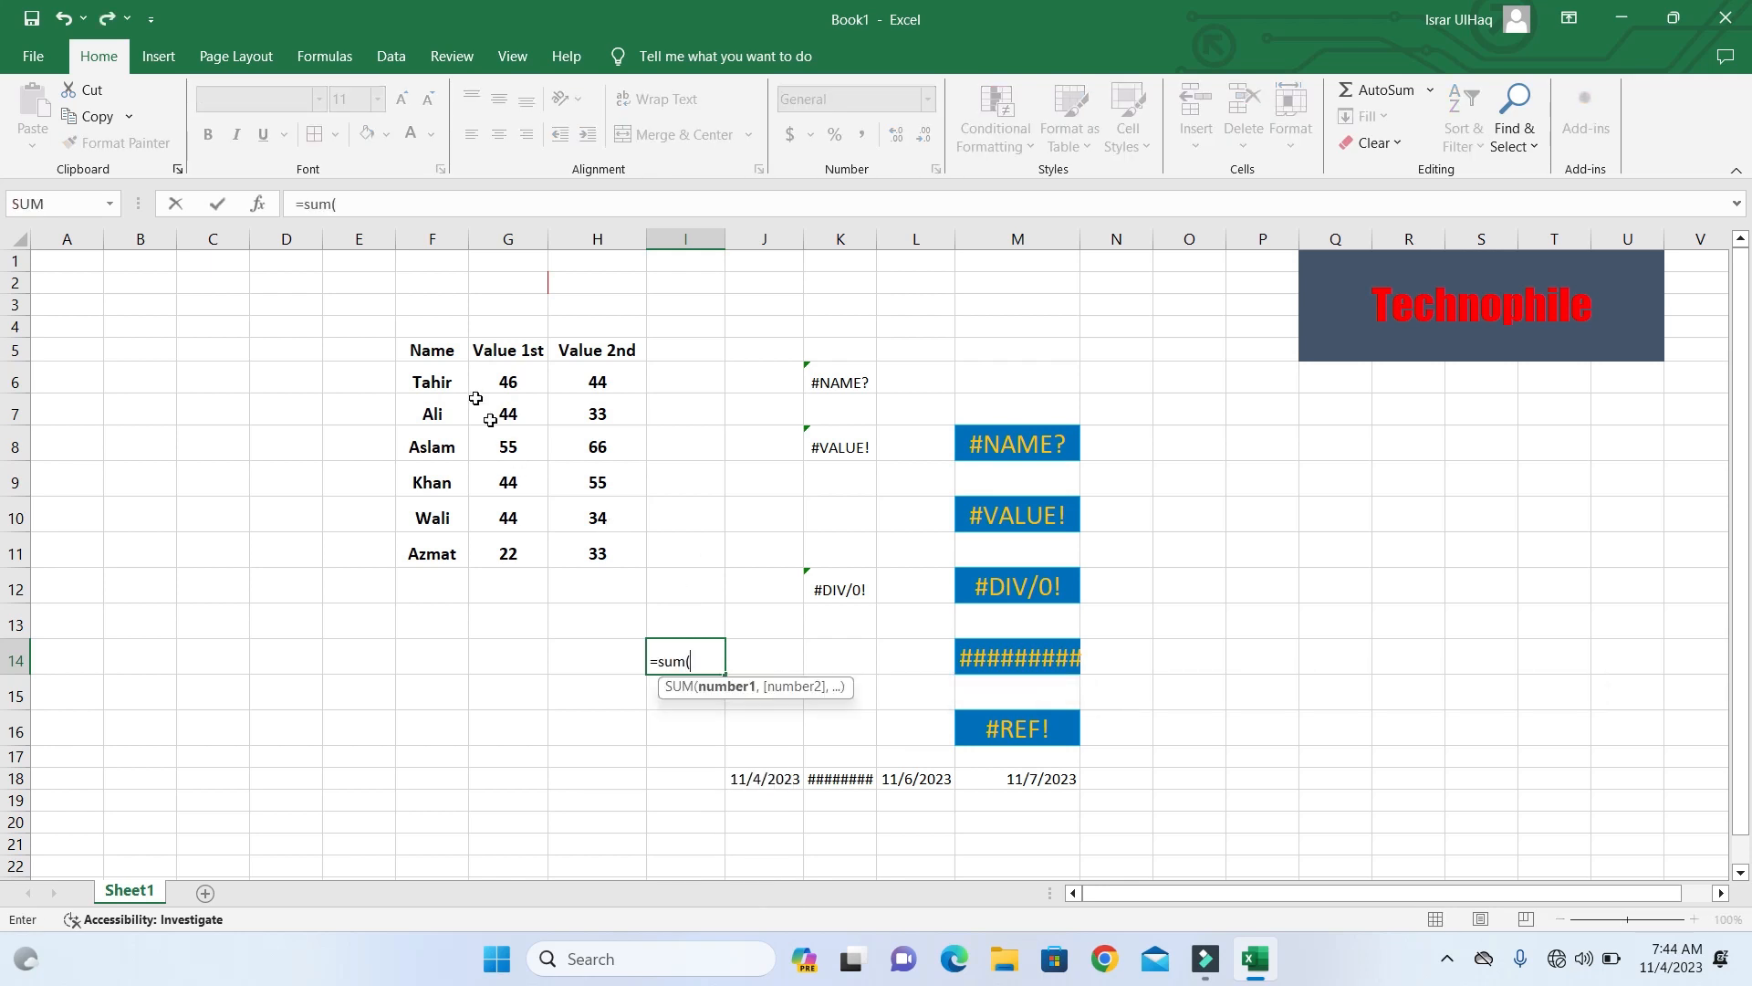
drag(508, 374, 516, 555)
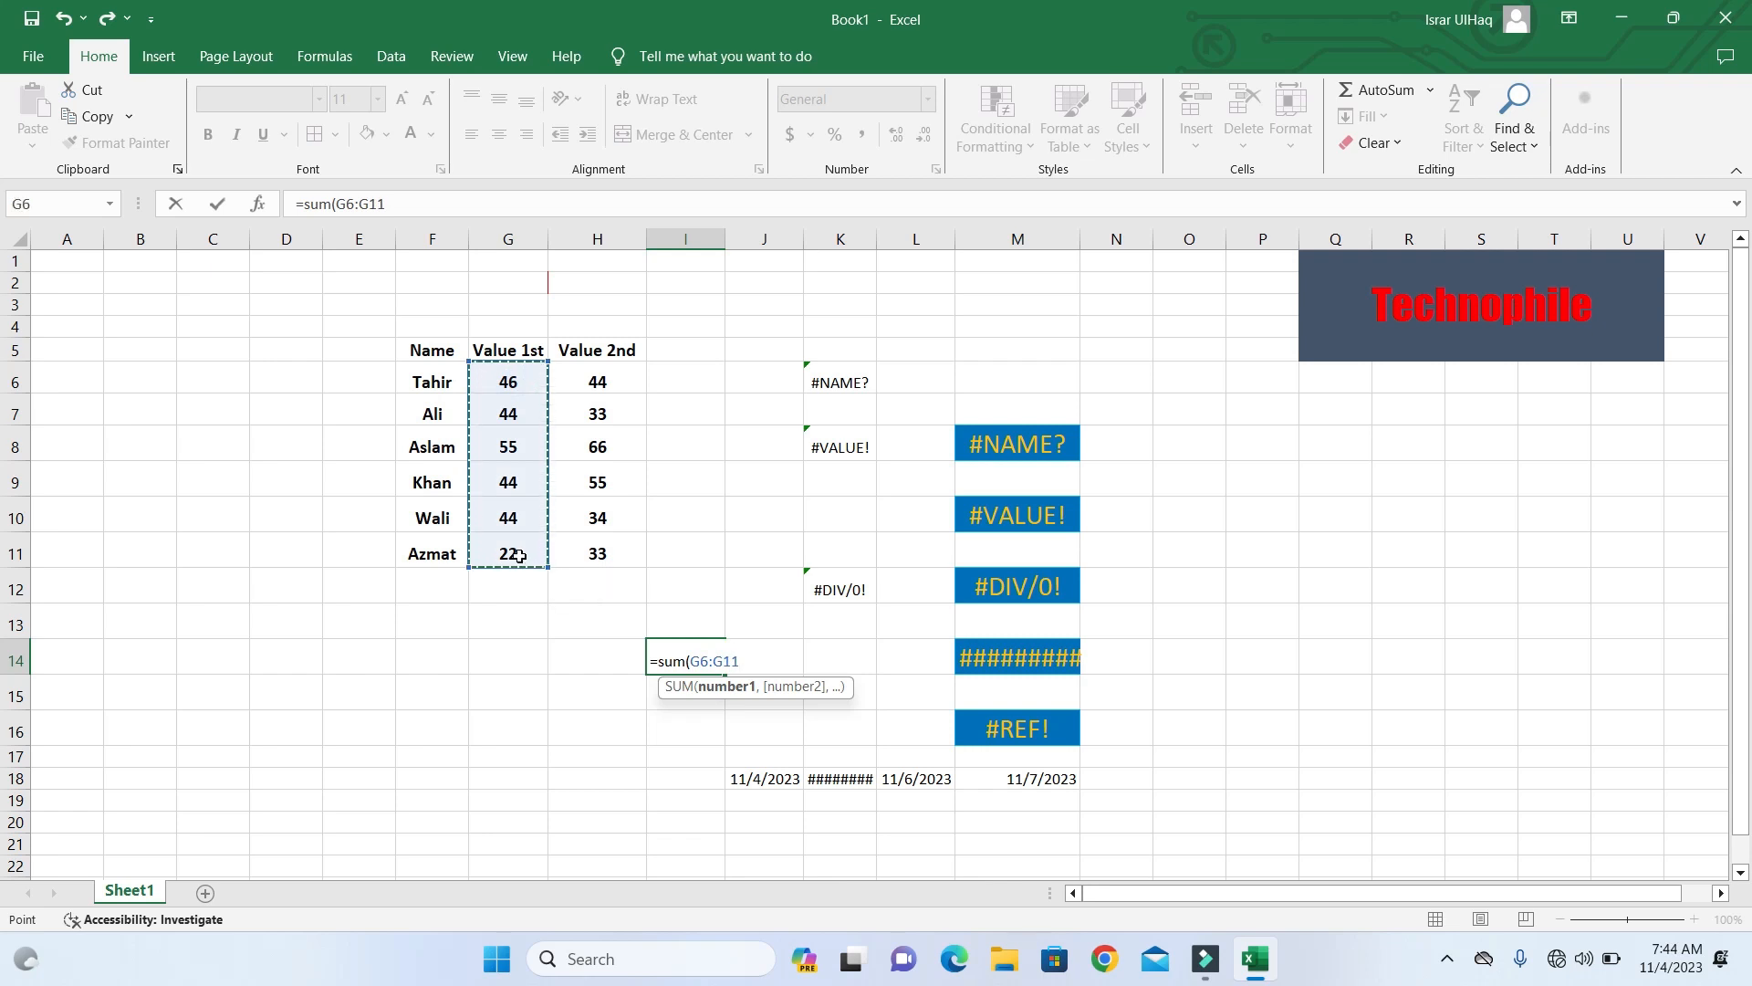
text(,)
drag(595, 383, 611, 552)
key(Return)
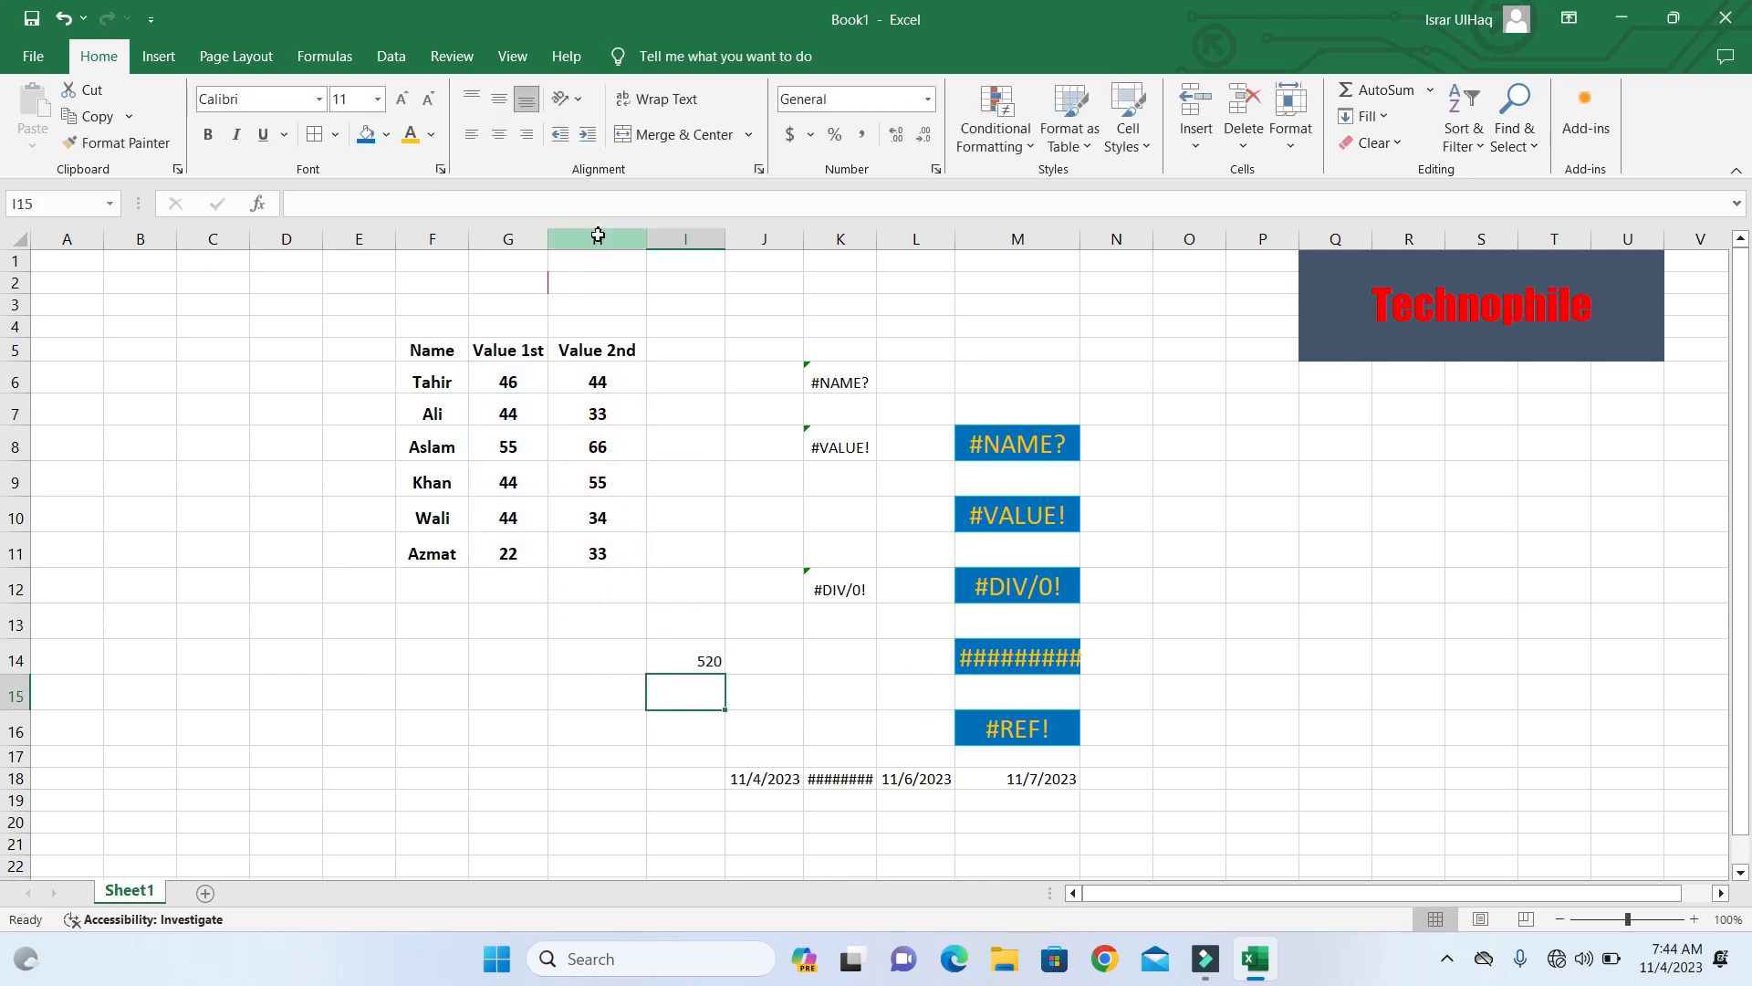
Step: Delete the Value 2nd column and inspect the sum formula that referenced it
click(597, 237)
right_click(597, 235)
click(670, 461)
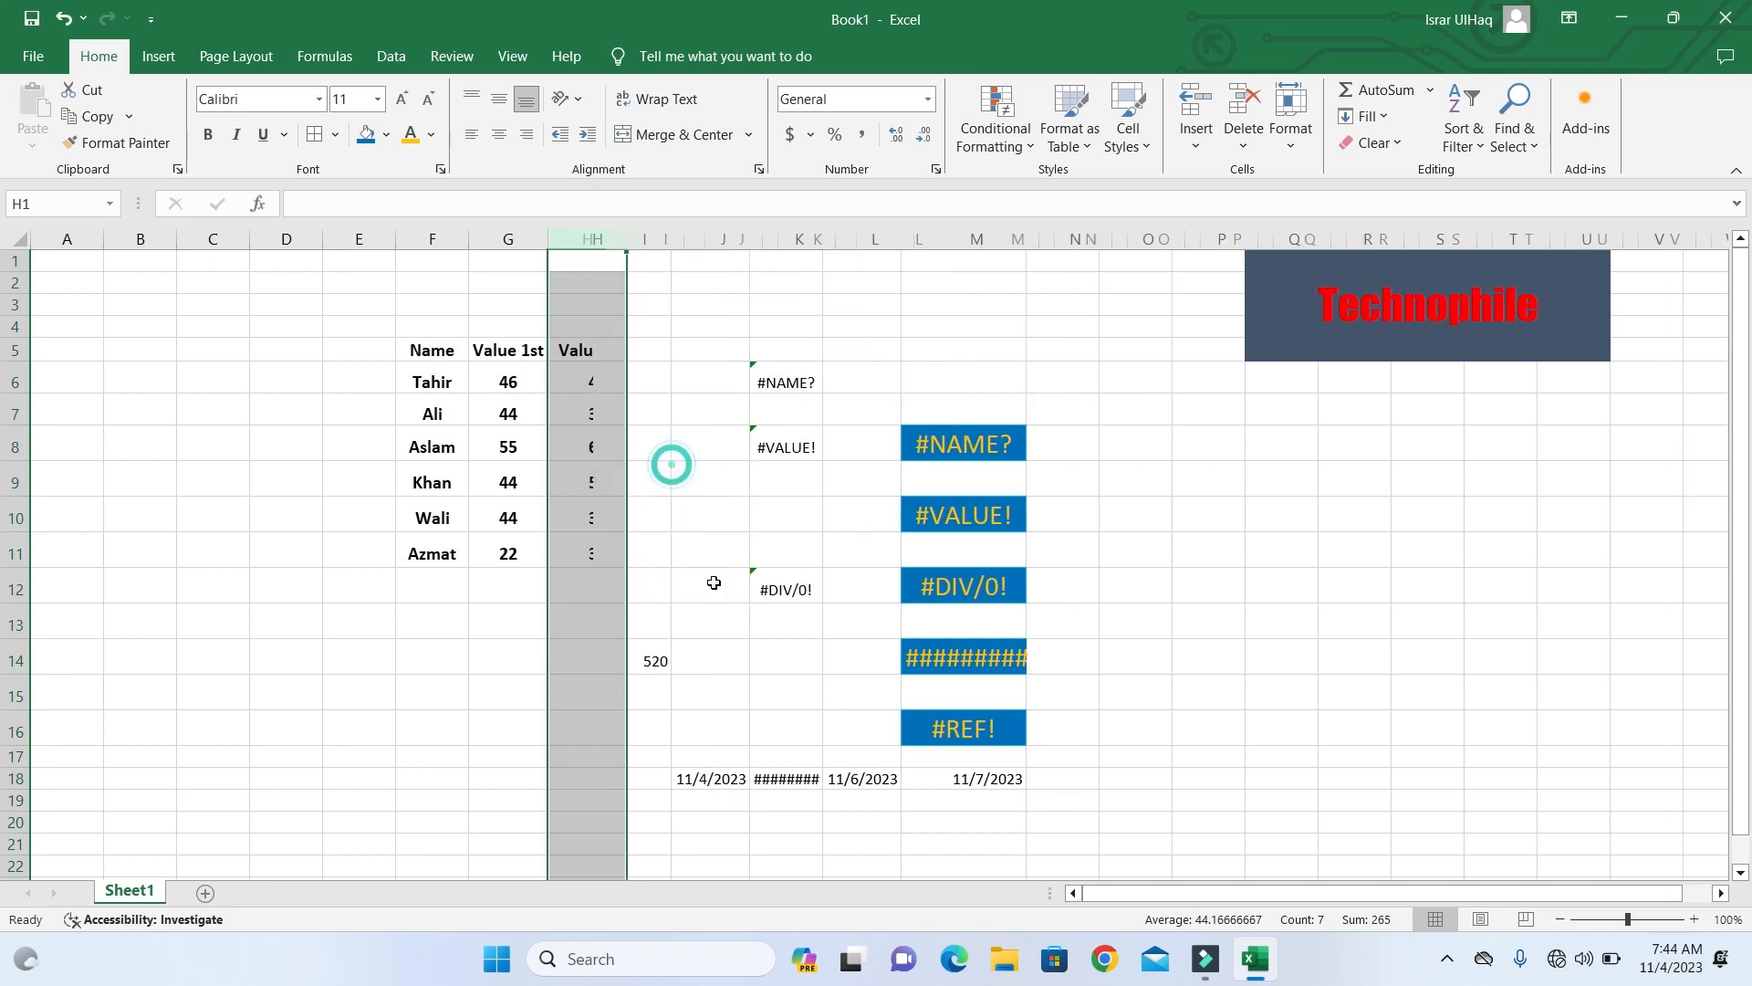
click(575, 665)
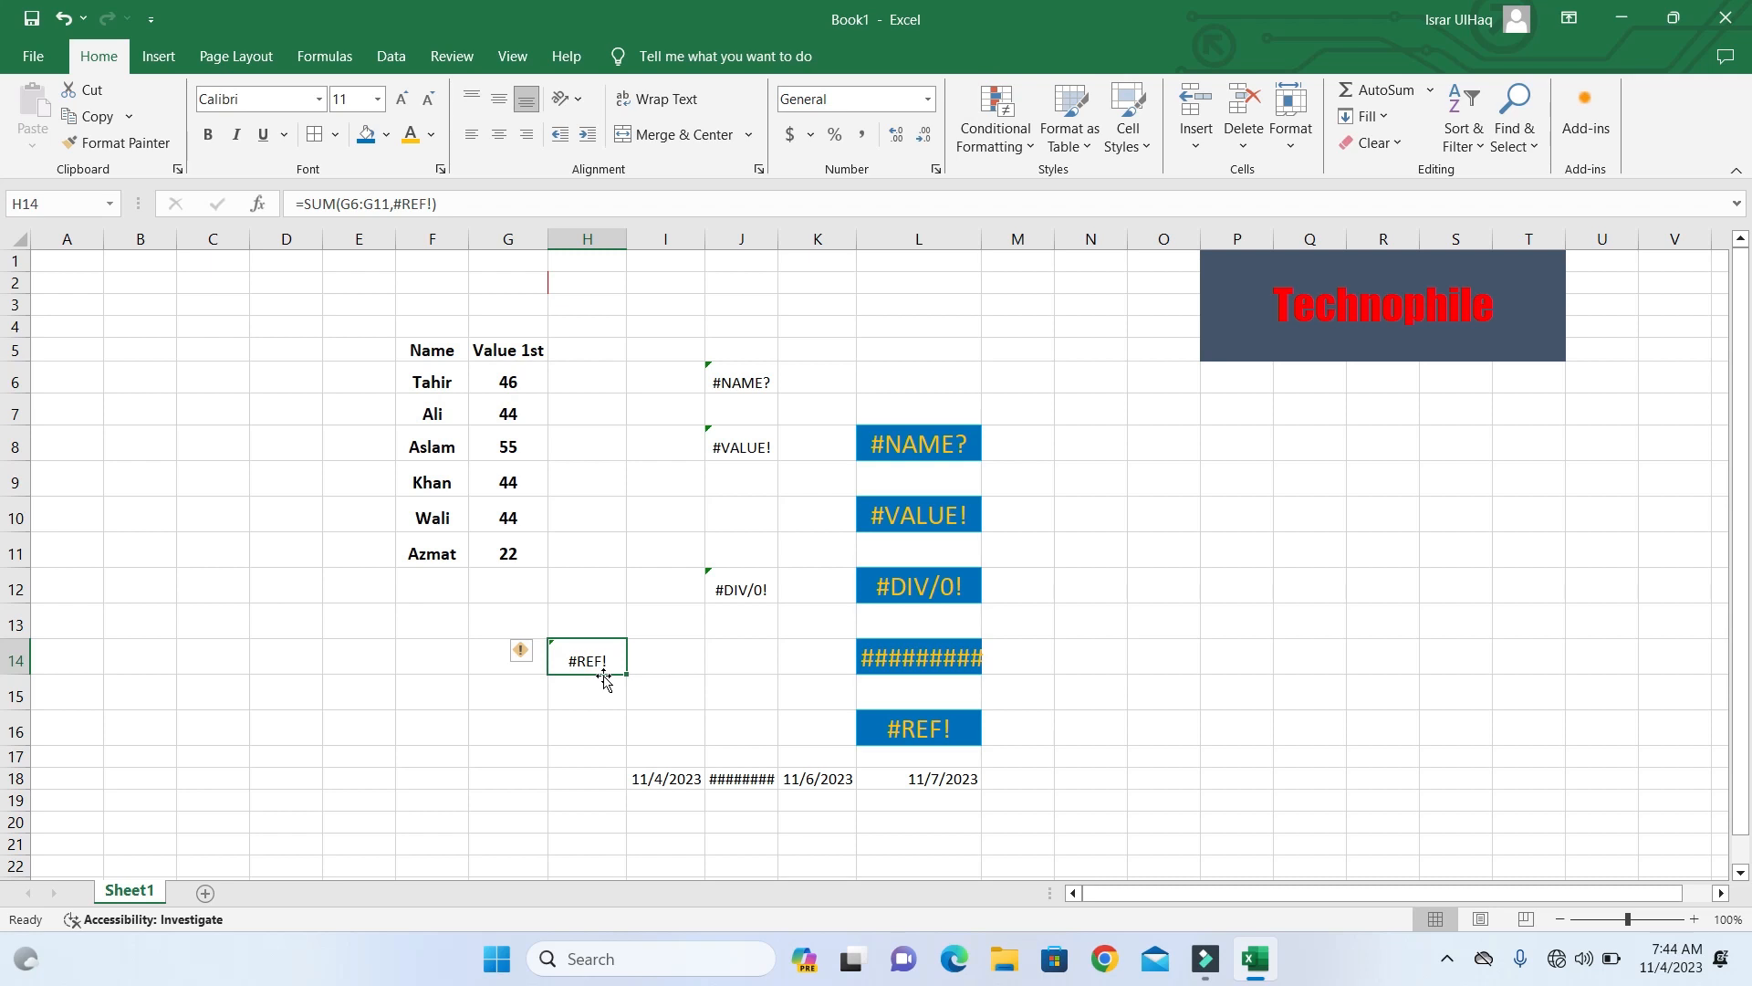
click(506, 239)
click(582, 239)
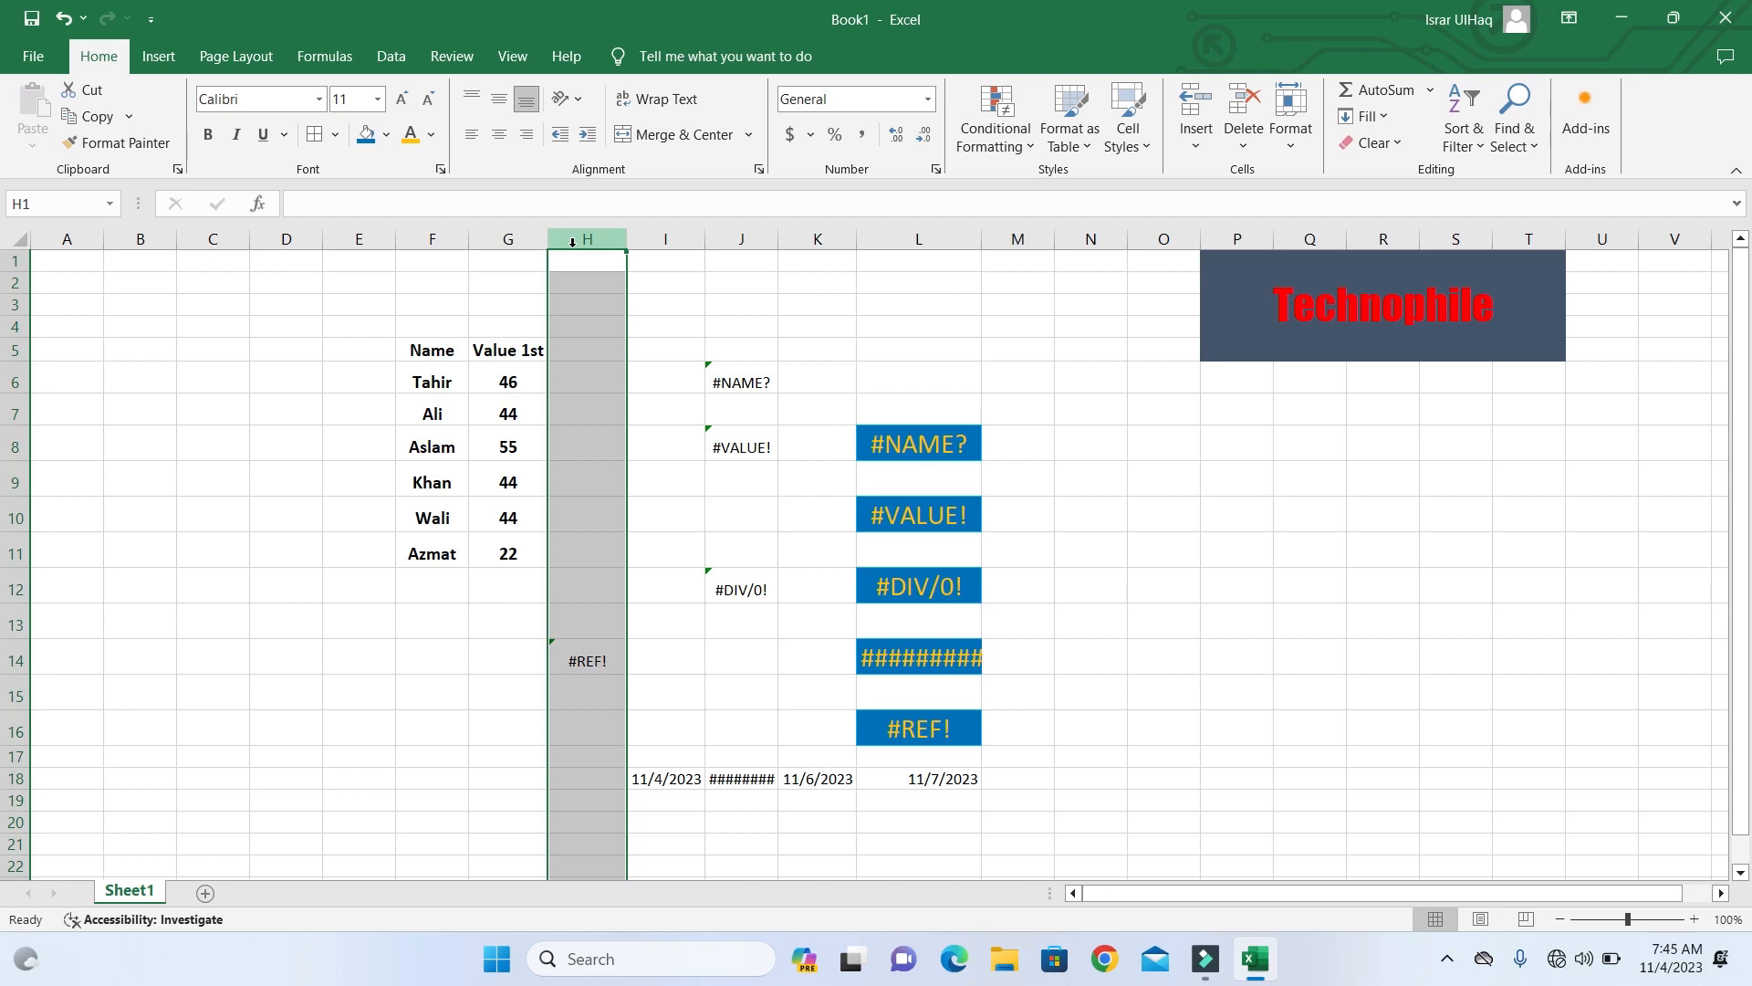
click(733, 664)
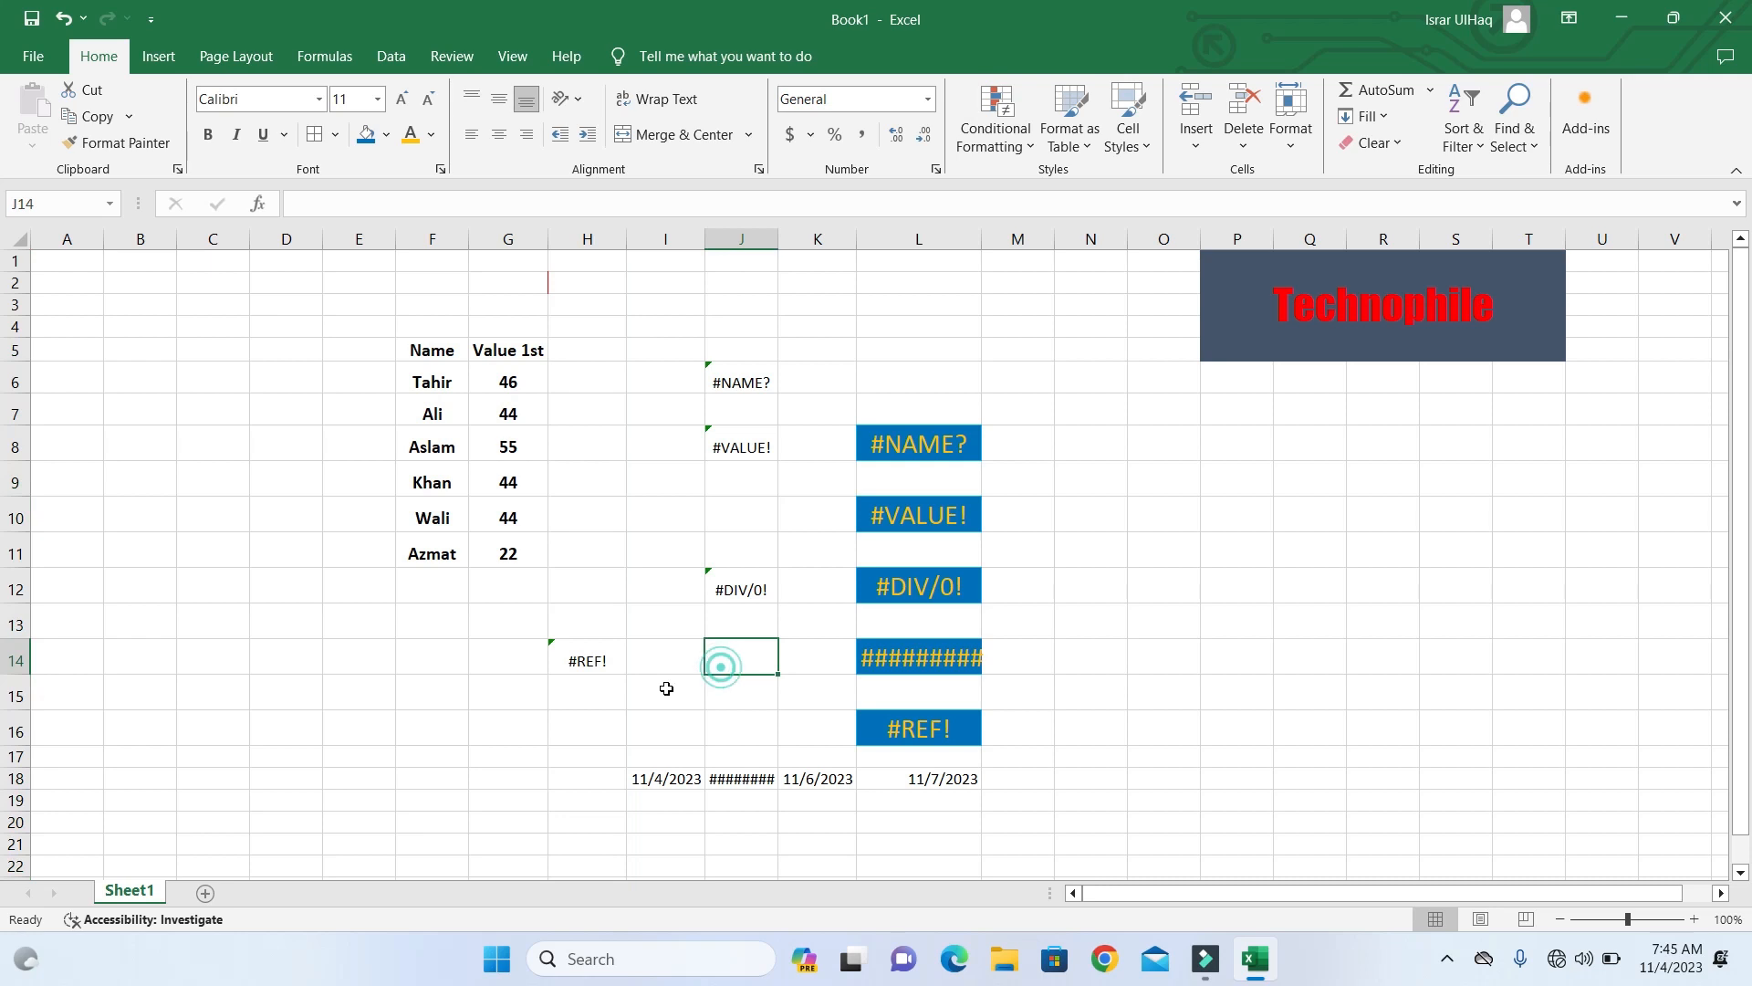
click(593, 663)
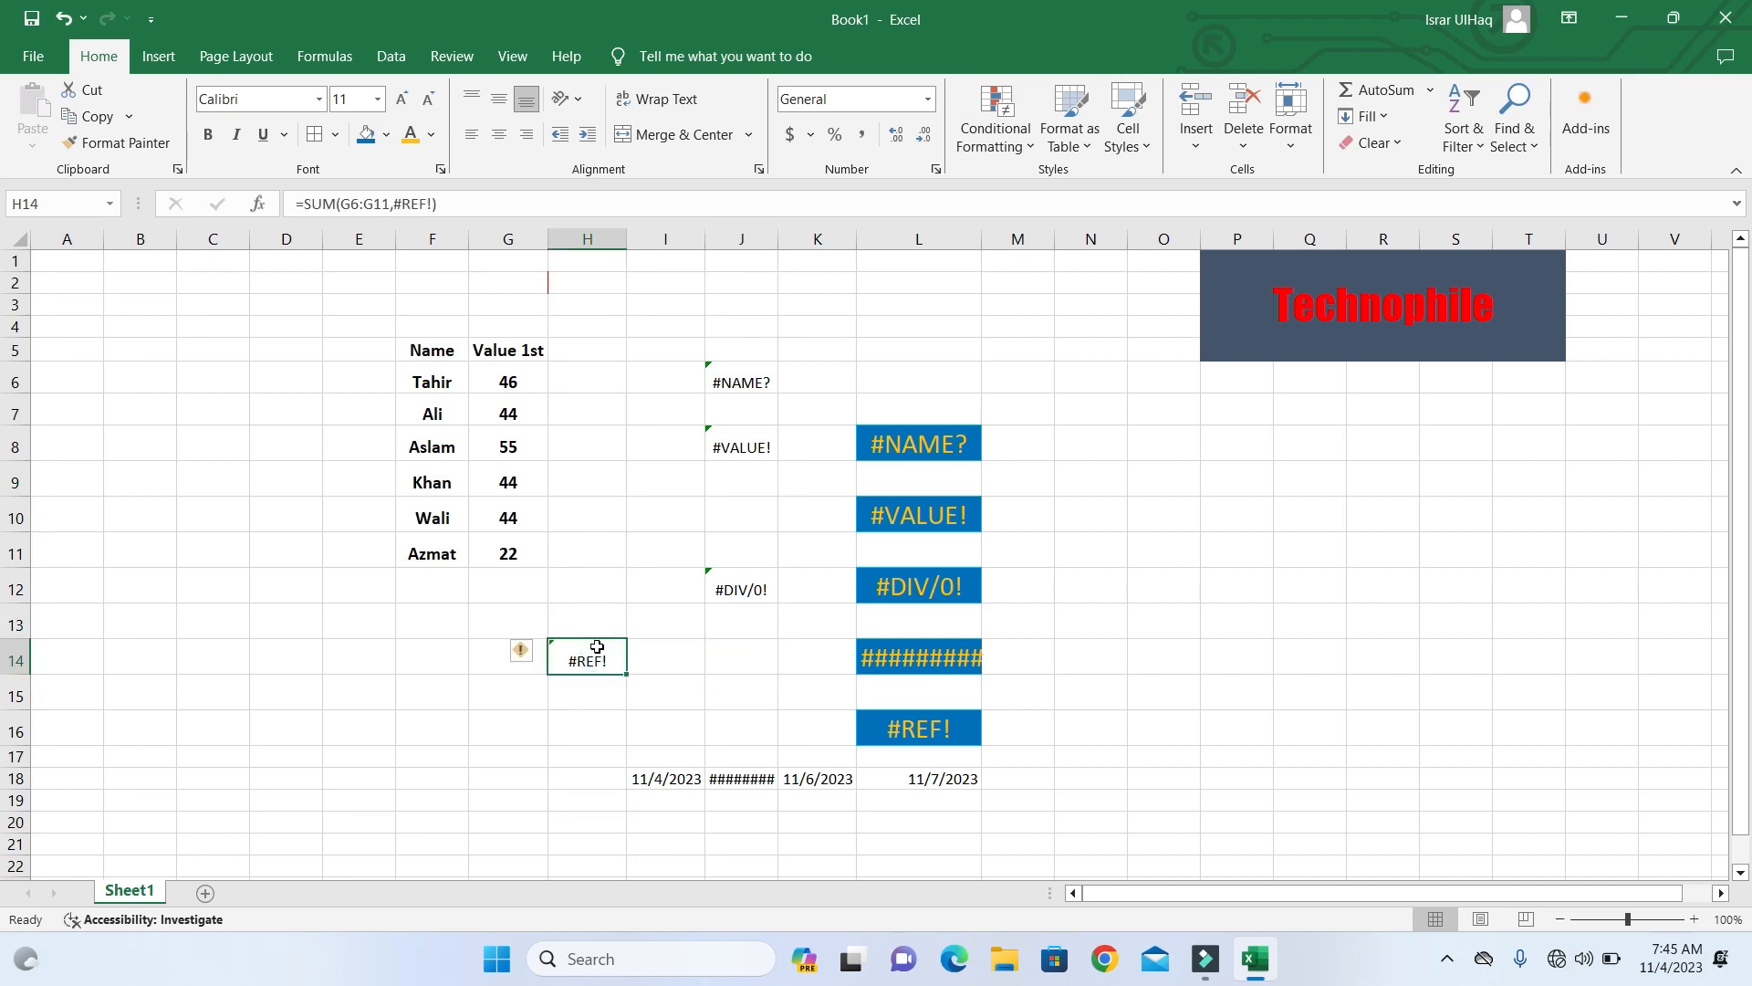